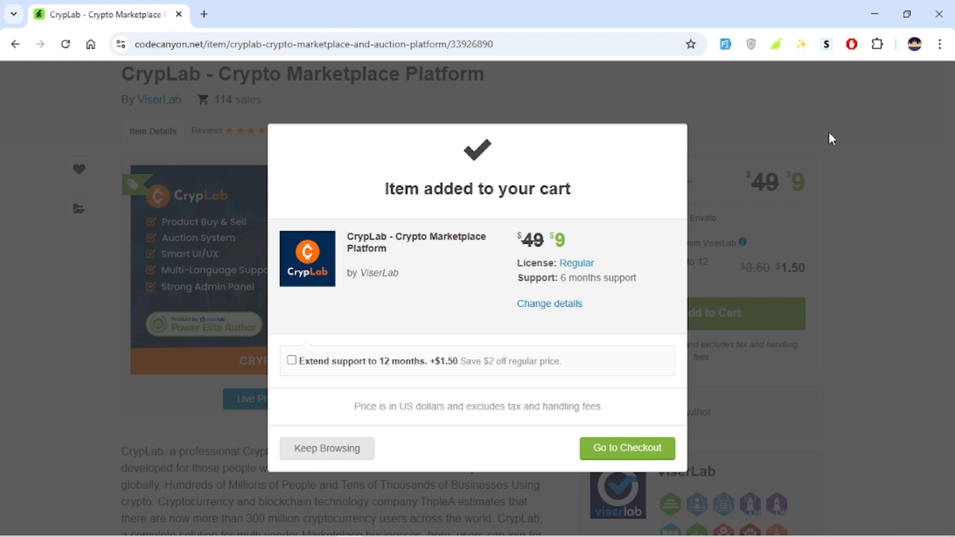
# Dismiss the cart confirmation on the CrypLab item page and switch to the File Explorer window holding the purchased script
pyautogui.click(862, 138)
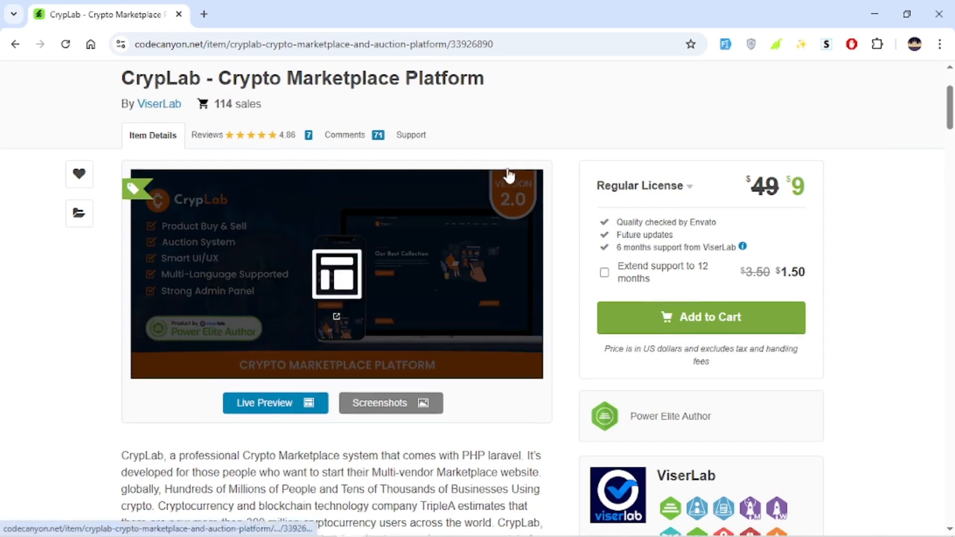
pyautogui.scroll(3, 507, 177)
pyautogui.moveTo(507, 168)
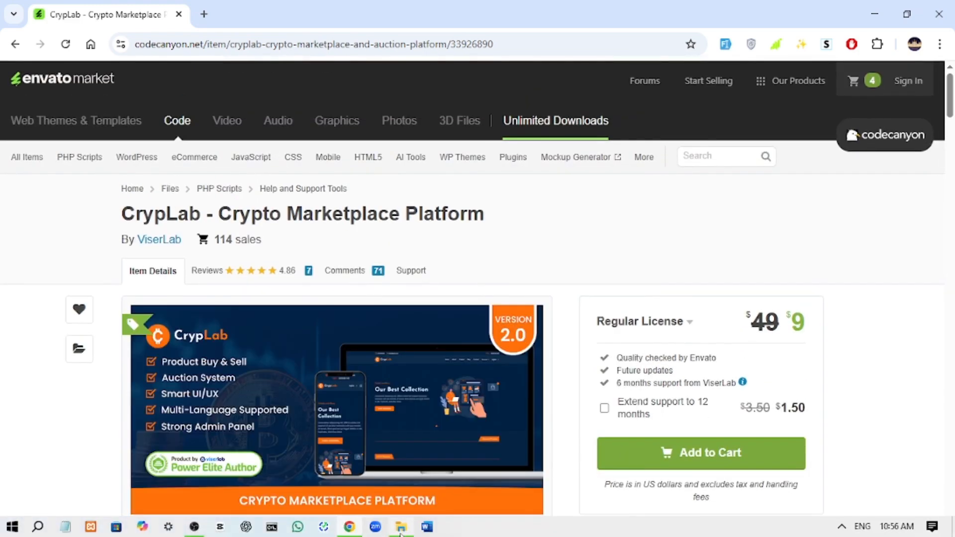
pyautogui.moveTo(401, 532)
pyautogui.click(406, 462)
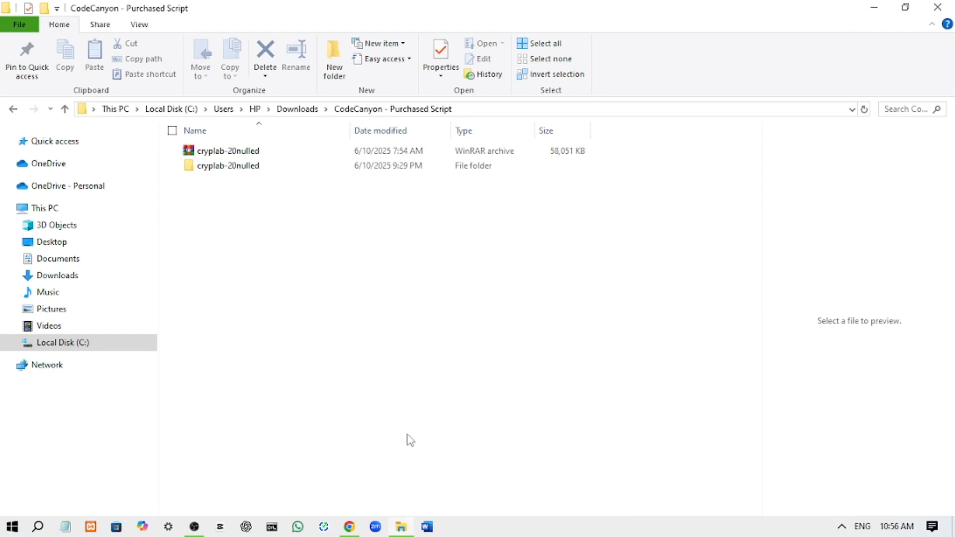
# Open the extracted cryplab-20nulled folder and the codecanyon-33926890-cryplab-crypto-marketplace-and-auction-platform folder inside it
pyautogui.click(273, 153)
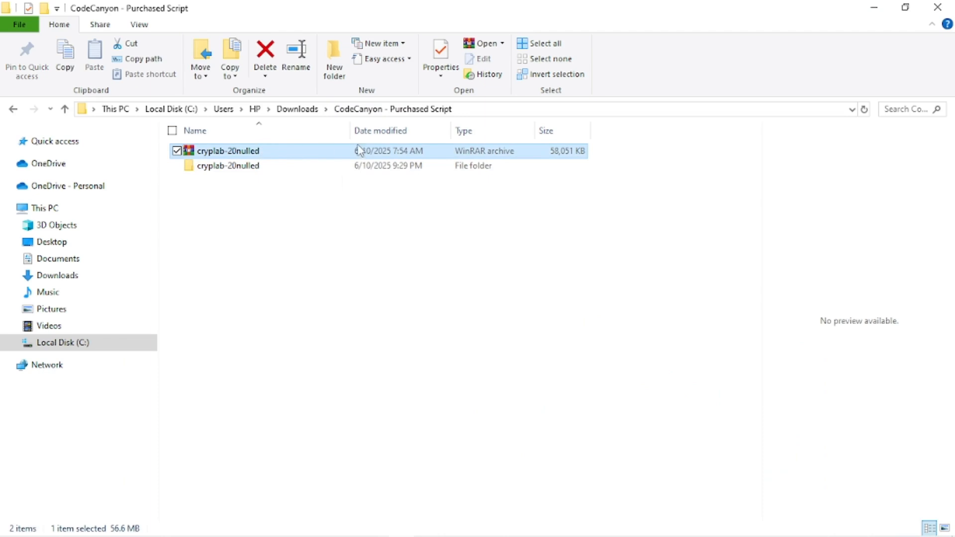
pyautogui.rightClick(331, 150)
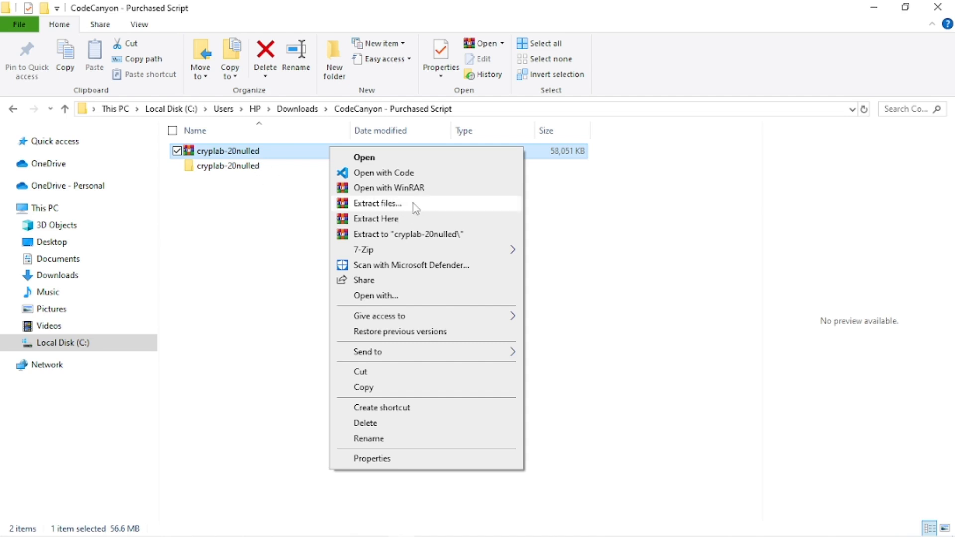
pyautogui.click(277, 169)
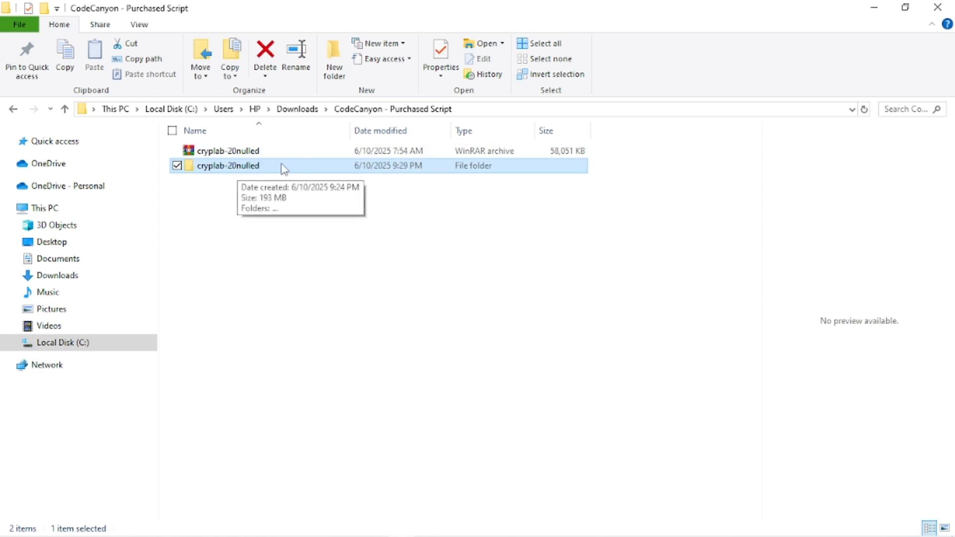
pyautogui.doubleClick(284, 169)
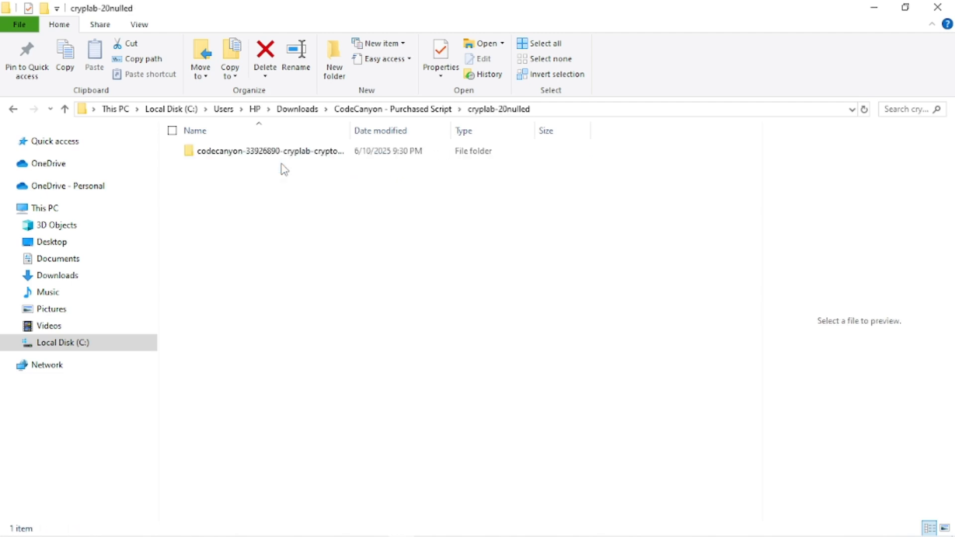
pyautogui.doubleClick(324, 151)
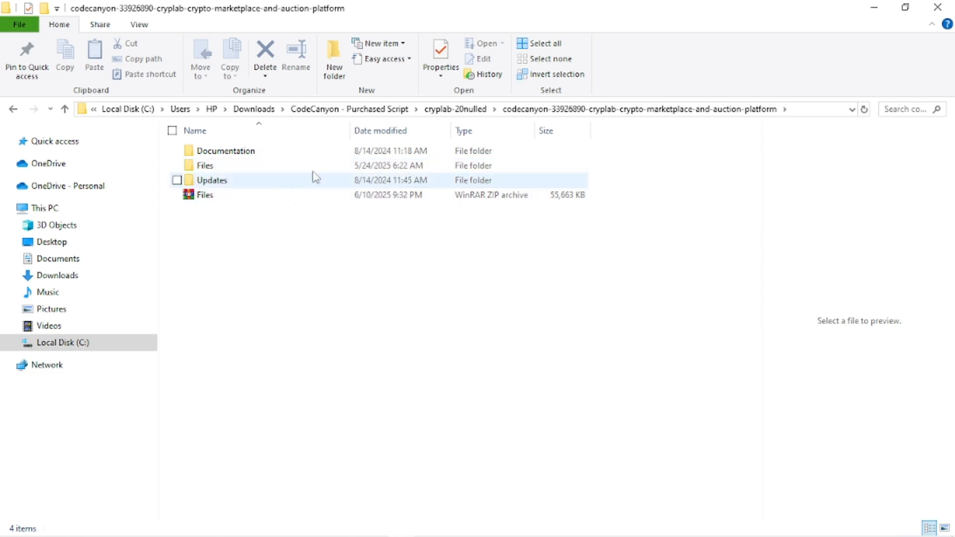
pyautogui.moveTo(619, 184); pyautogui.dragTo(461, 143)
pyautogui.click(502, 235)
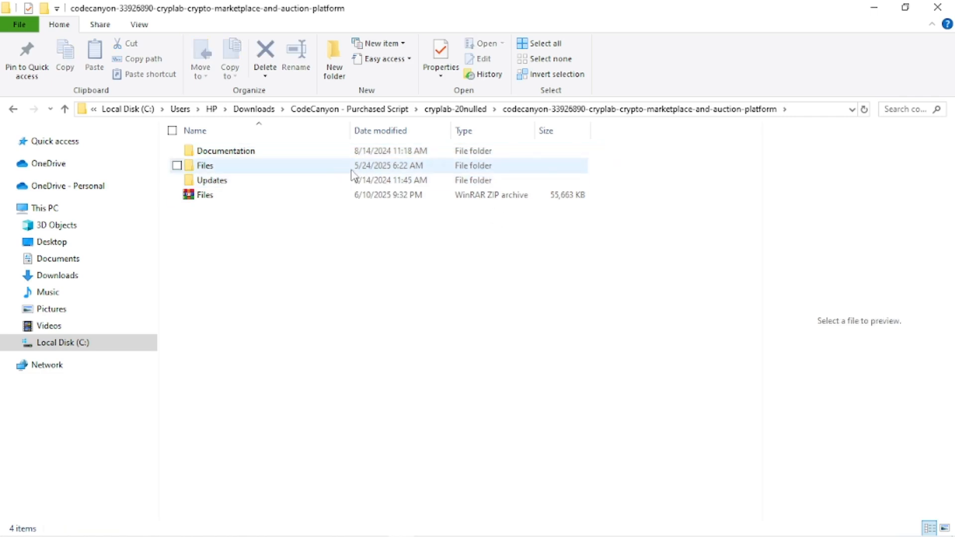
pyautogui.click(352, 169)
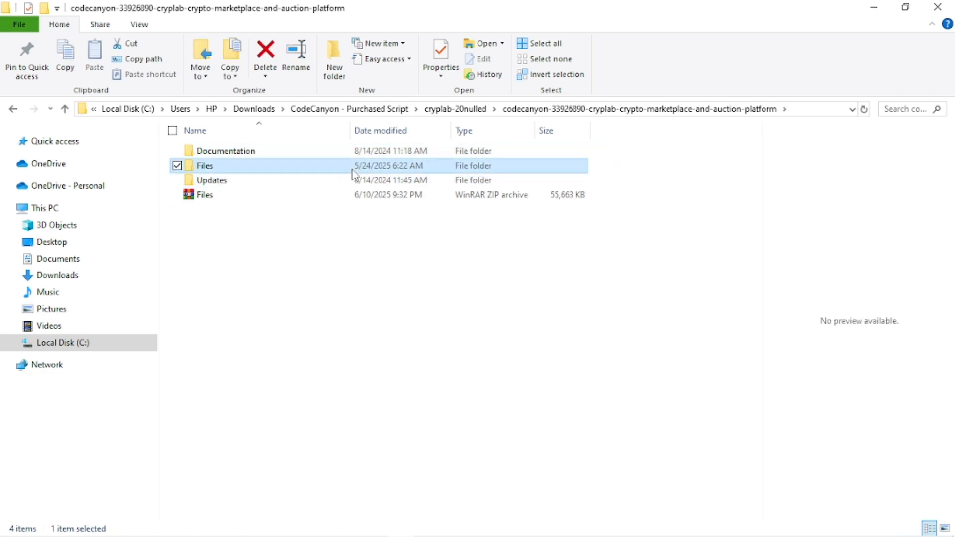
pyautogui.rightClick(226, 171)
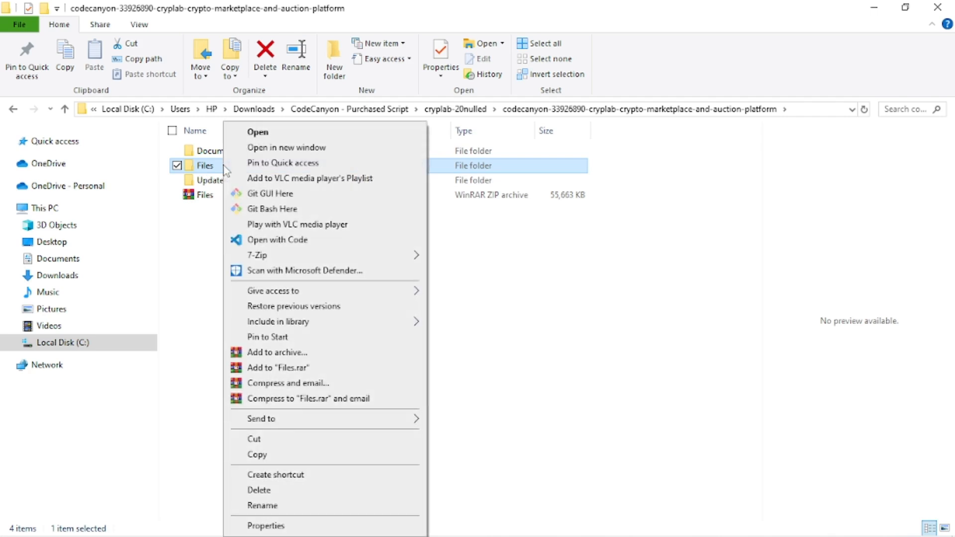
pyautogui.click(308, 354)
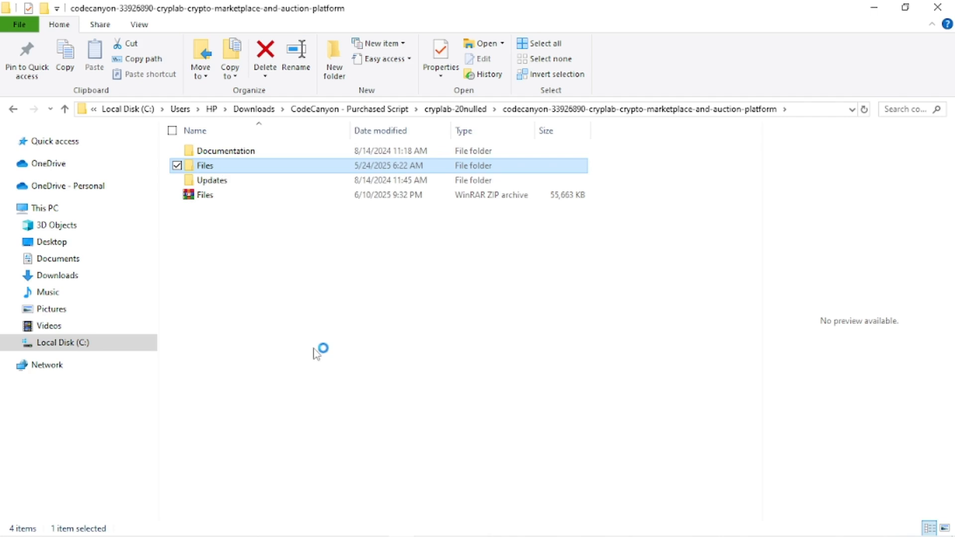
pyautogui.click(430, 259)
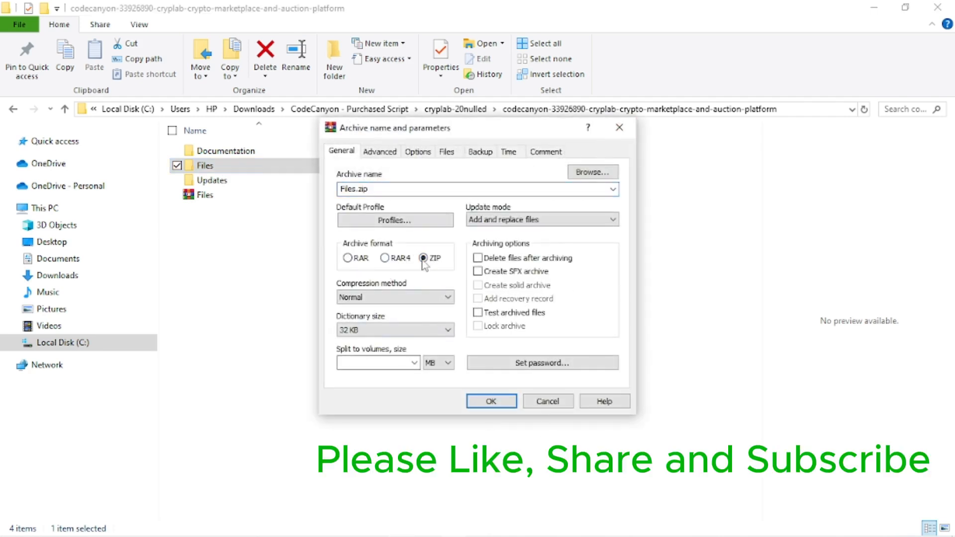
pyautogui.click(619, 127)
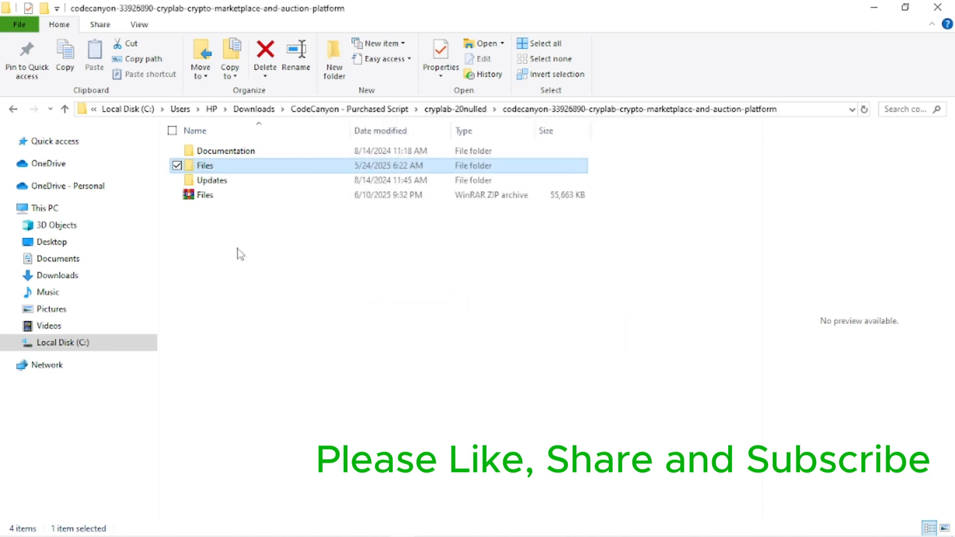
# Inspect the contents of the Files folder, then return to its parent folder and select the Files ZIP archive
pyautogui.click(190, 196)
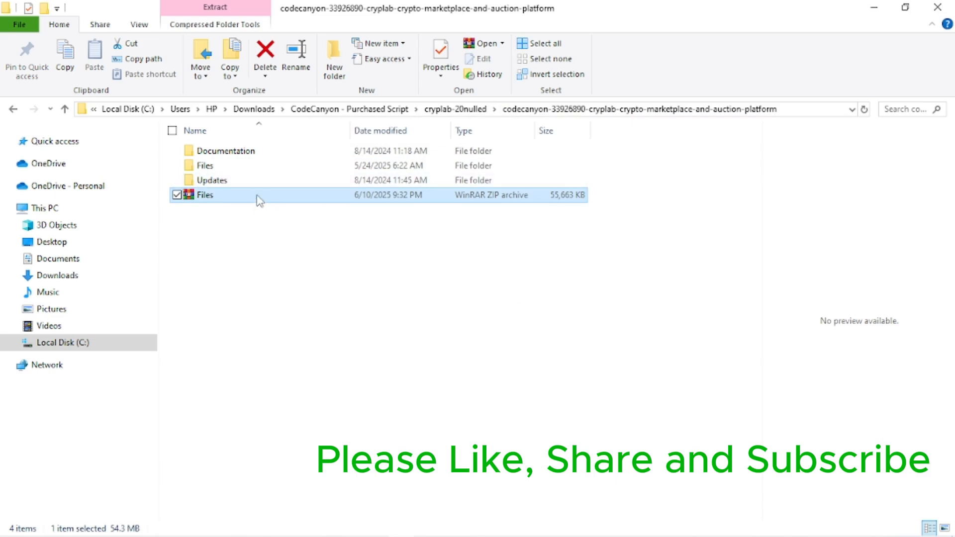
pyautogui.doubleClick(261, 168)
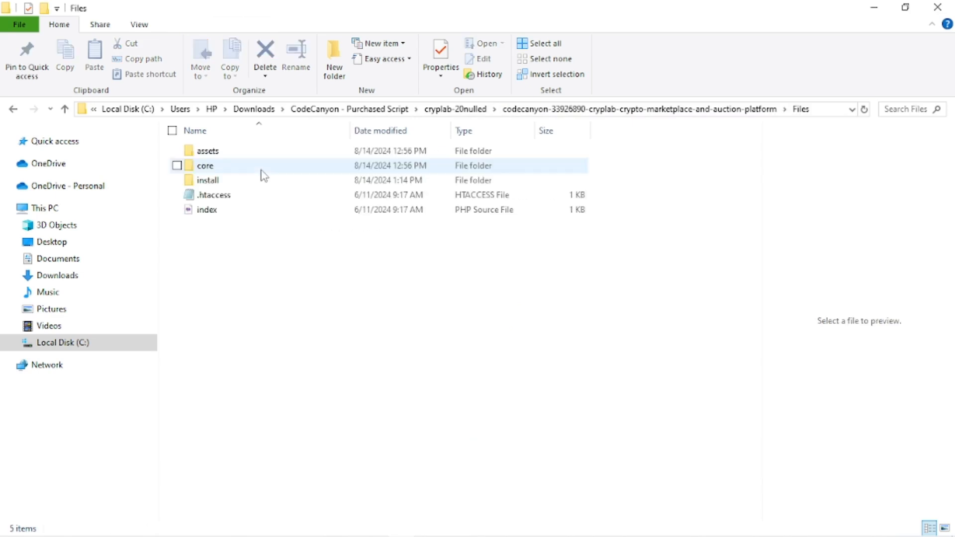
pyautogui.moveTo(322, 361); pyautogui.dragTo(359, 145)
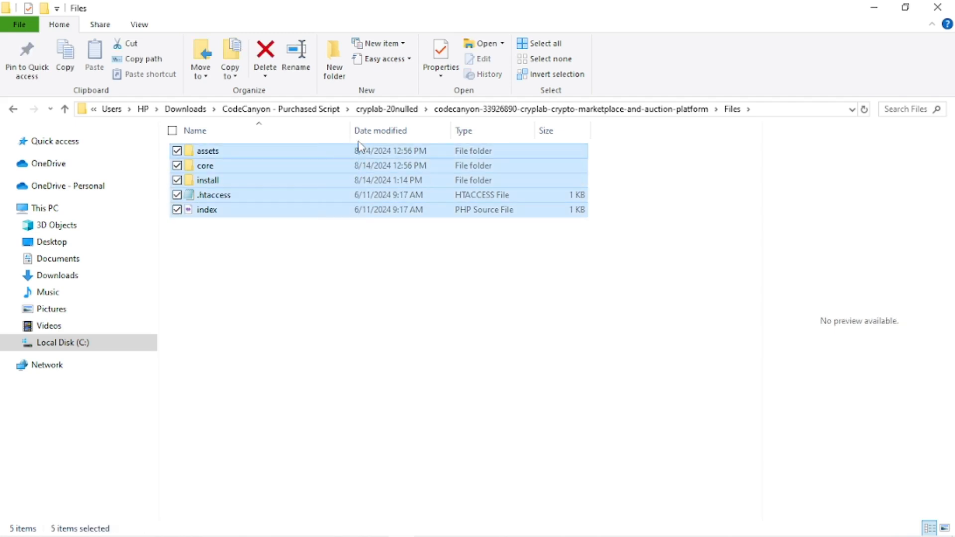
pyautogui.click(612, 108)
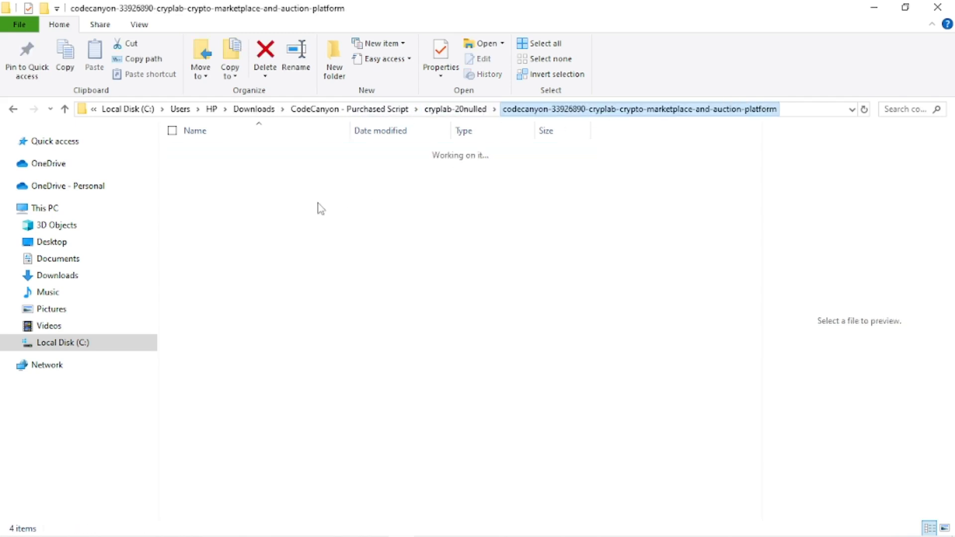
pyautogui.click(238, 198)
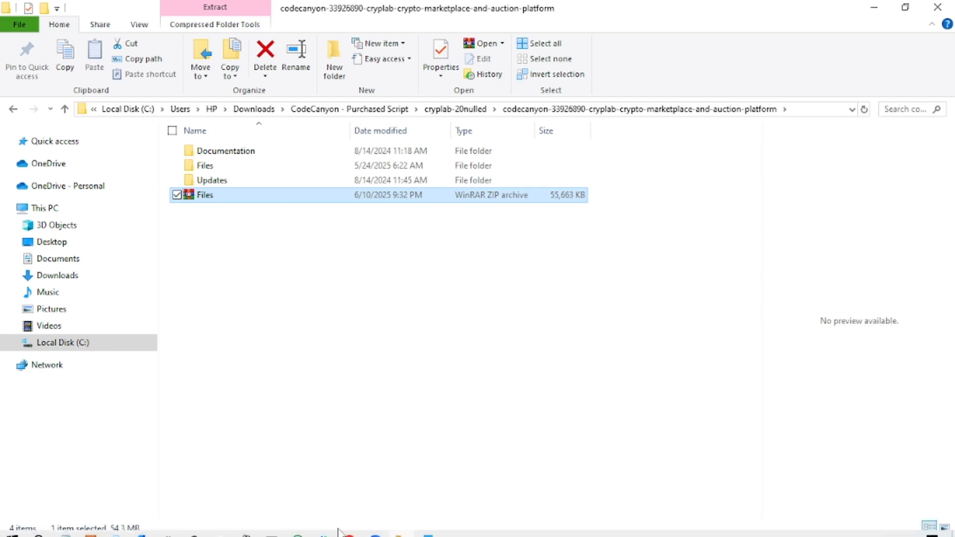
# Switch to Chrome, open payvalue.com.ng/cpanel in a new tab and log in to cPanel with the prefilled credentials
pyautogui.moveTo(354, 530)
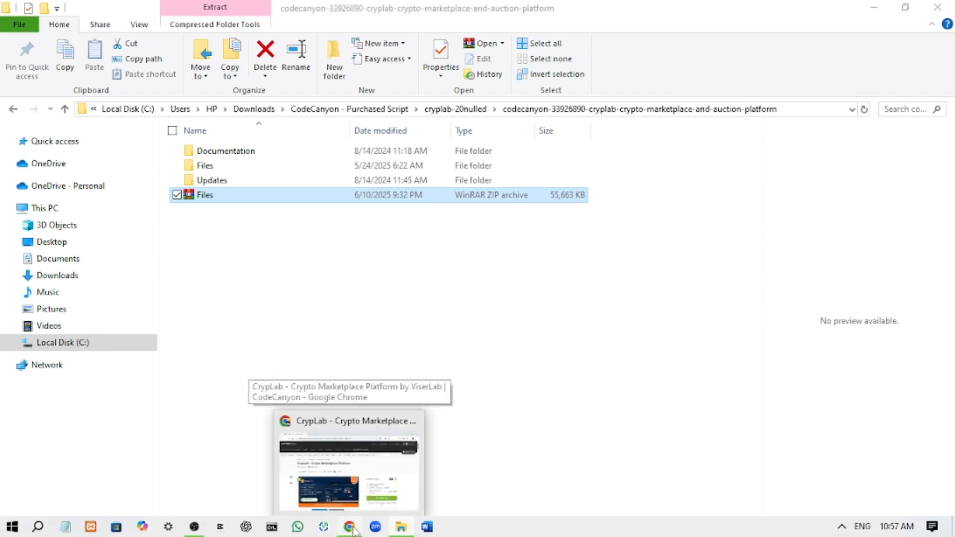
pyautogui.click(348, 470)
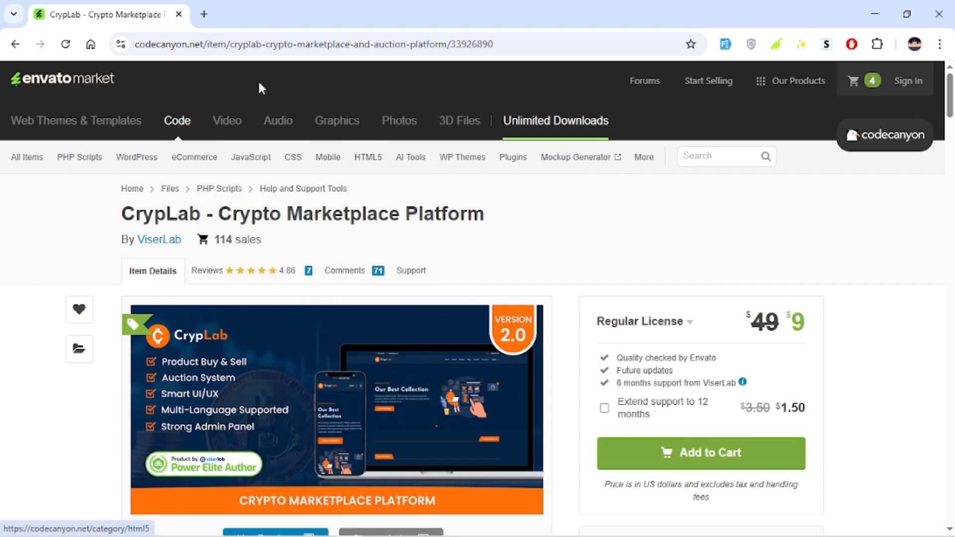
pyautogui.click(204, 14)
pyautogui.write('p')
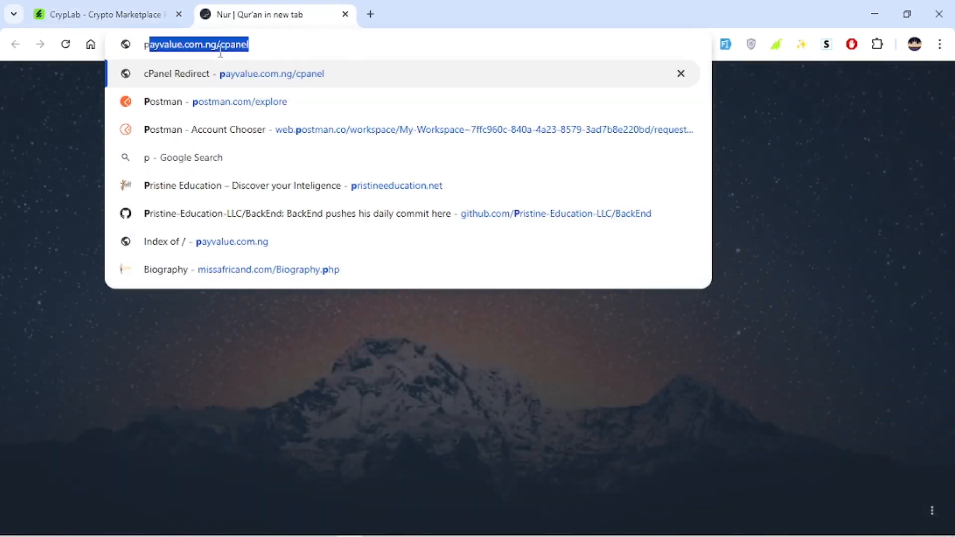
pyautogui.click(232, 75)
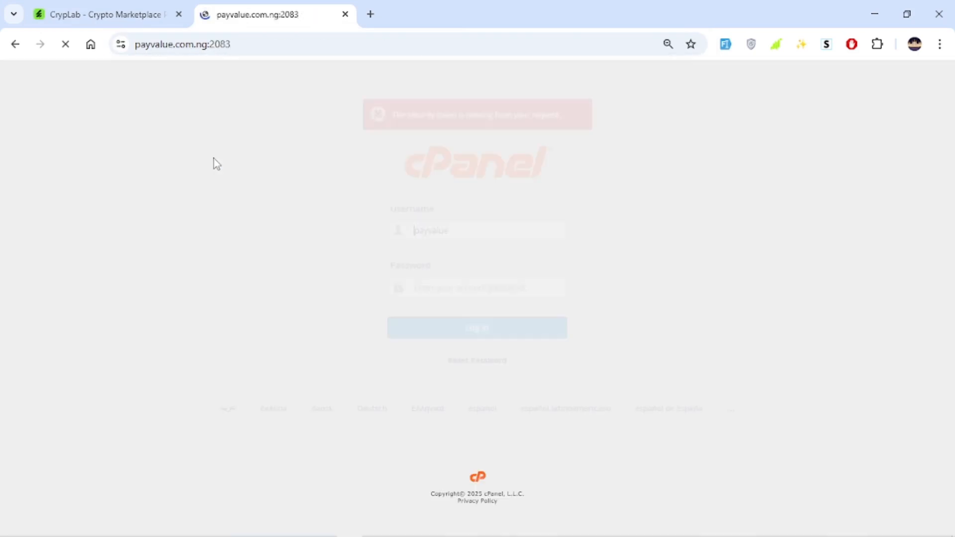
pyautogui.click(487, 320)
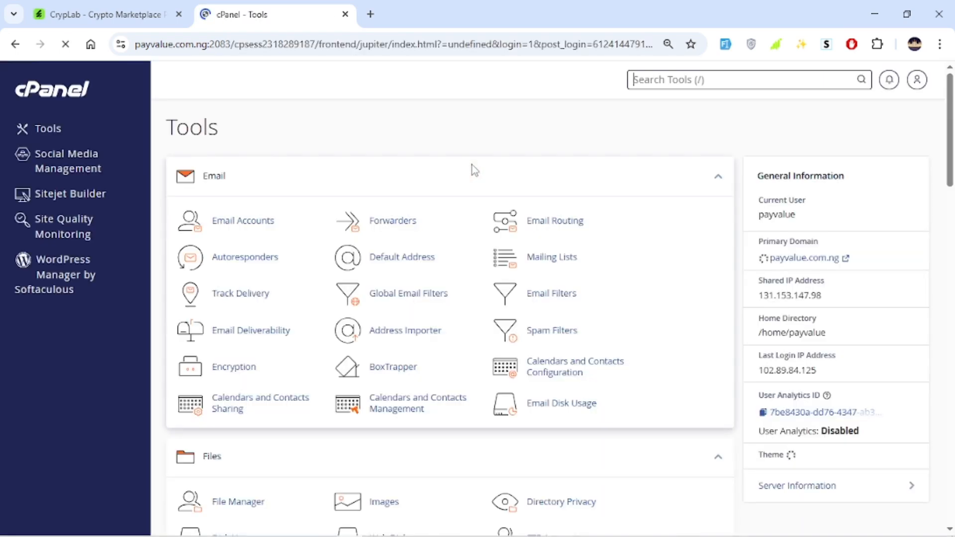
# Open cPanel's File Manager and go into the public_html folder
pyautogui.scroll(-3, 472, 167)
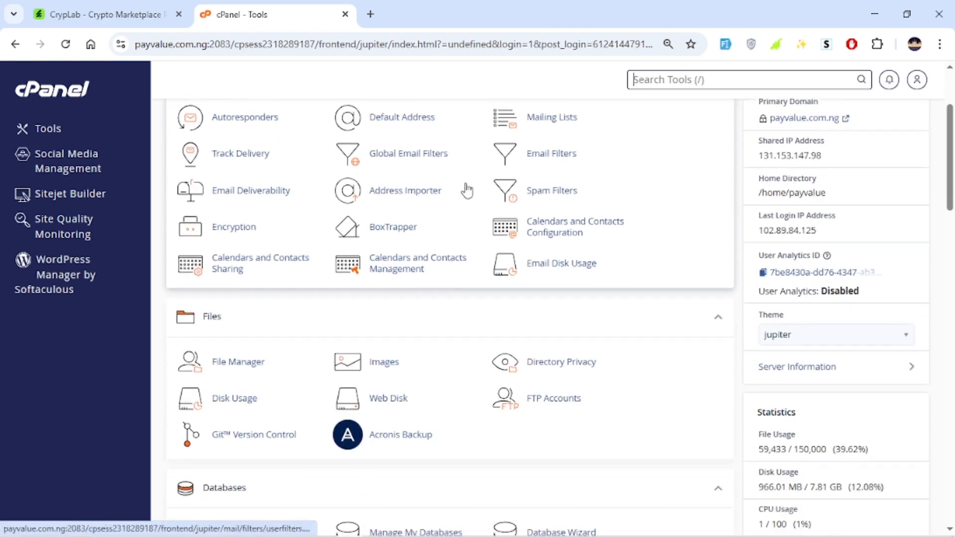
pyautogui.scroll(-3, 278, 251)
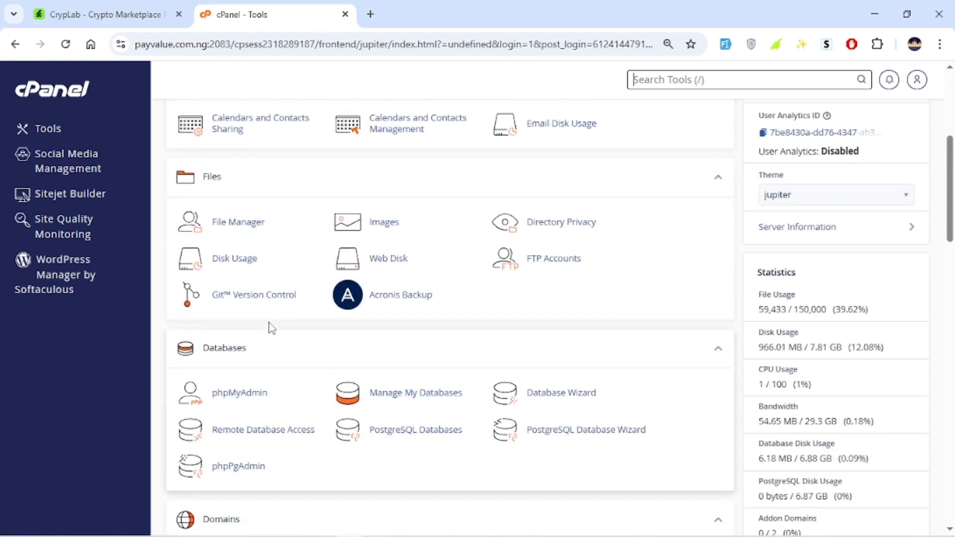
pyautogui.click(224, 223)
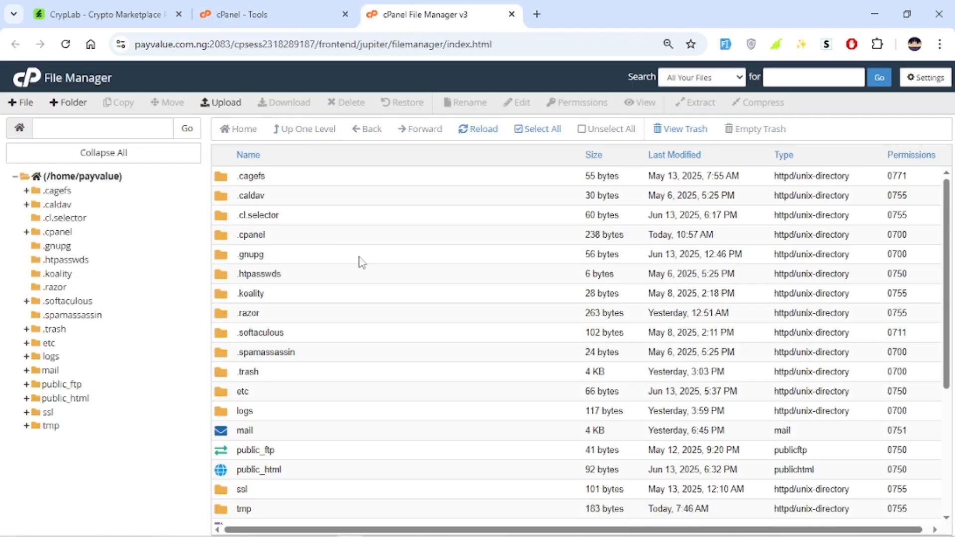
pyautogui.scroll(-4, 362, 263)
pyautogui.click(298, 263)
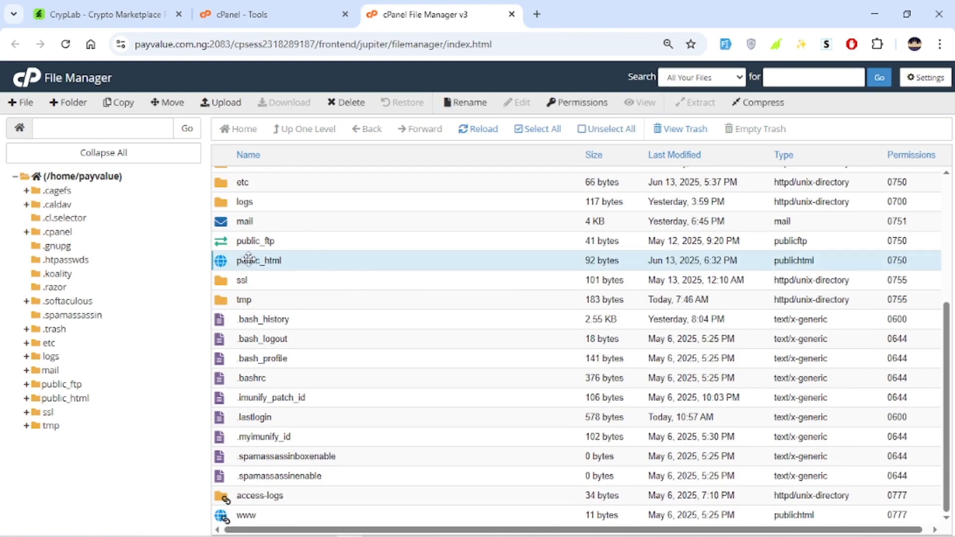
pyautogui.doubleClick(305, 268)
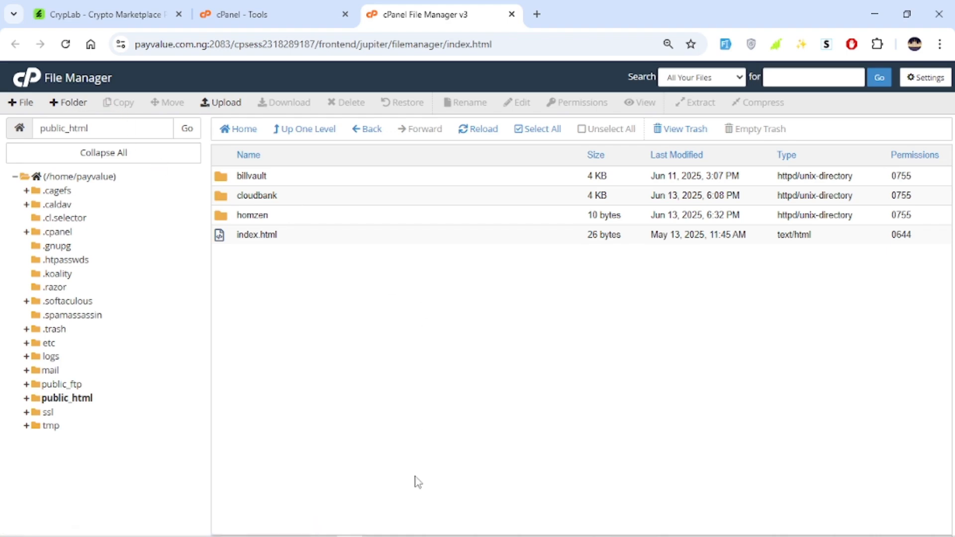
# Examine the existing site folders billvault, cloudbank and homzen in public_html
pyautogui.moveTo(414, 320); pyautogui.dragTo(411, 157)
pyautogui.click(419, 383)
pyautogui.click(324, 182)
pyautogui.click(340, 201)
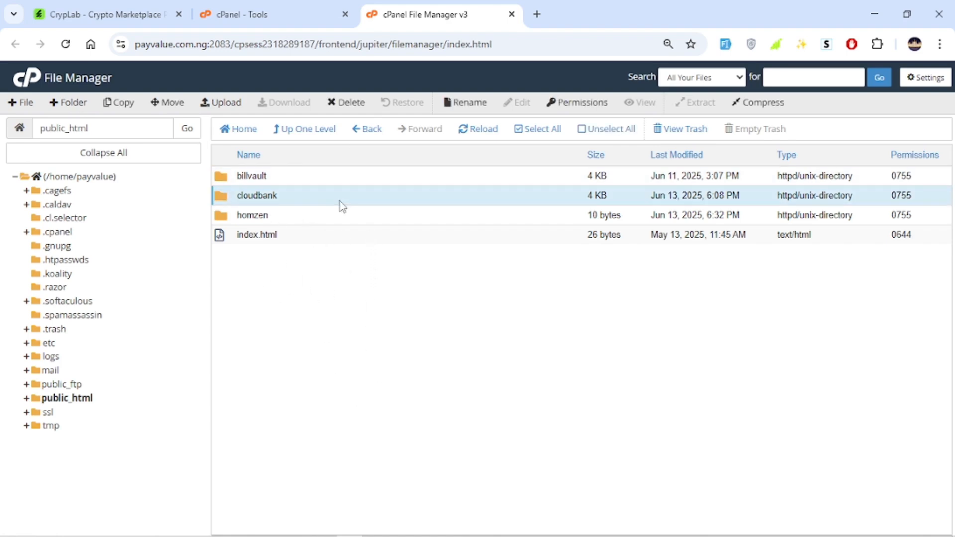
pyautogui.click(328, 214)
pyautogui.click(338, 183)
pyautogui.click(338, 197)
pyautogui.click(338, 217)
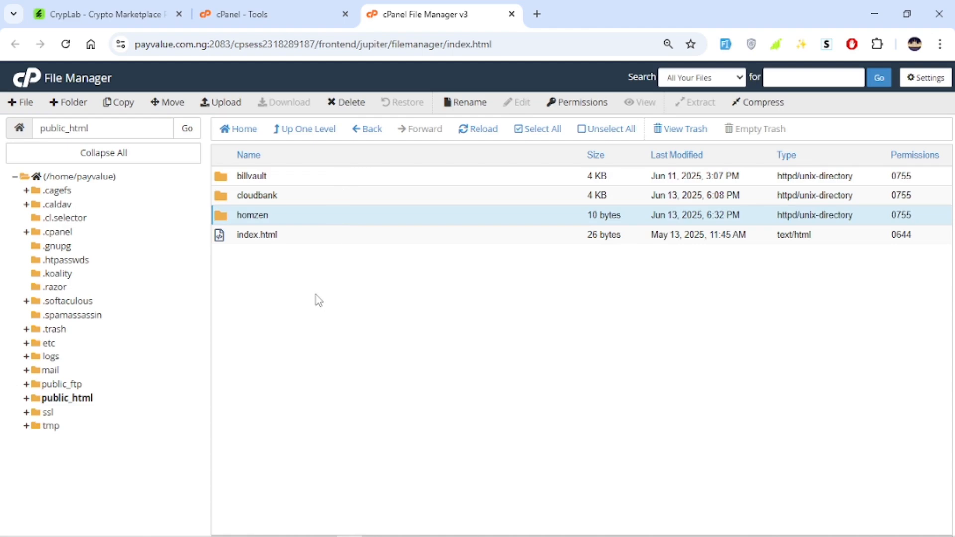
# Create a new folder in public_html named CrypLab, copying the name from the CodeCanyon item title
pyautogui.click(74, 102)
pyautogui.click(107, 14)
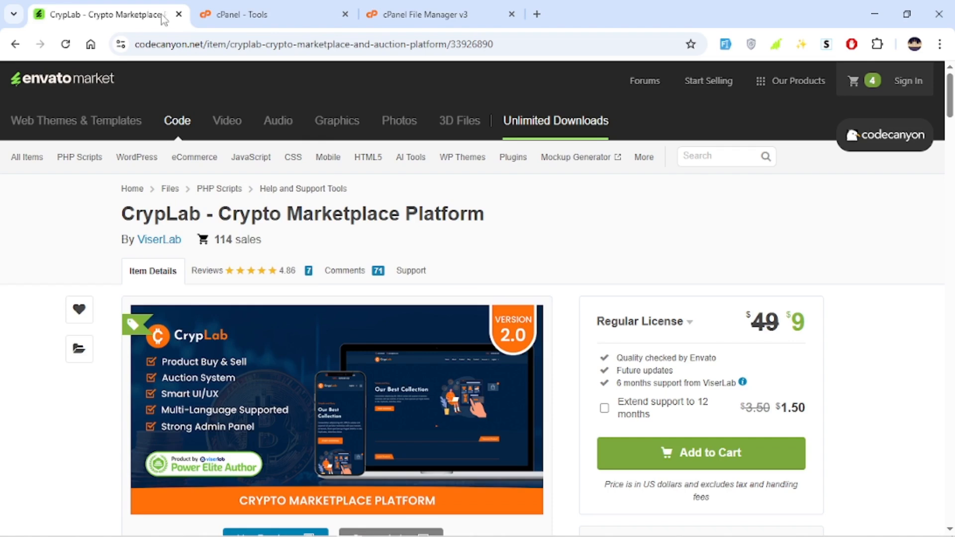
pyautogui.doubleClick(167, 219)
pyautogui.hotkey('ctrl', 'c')
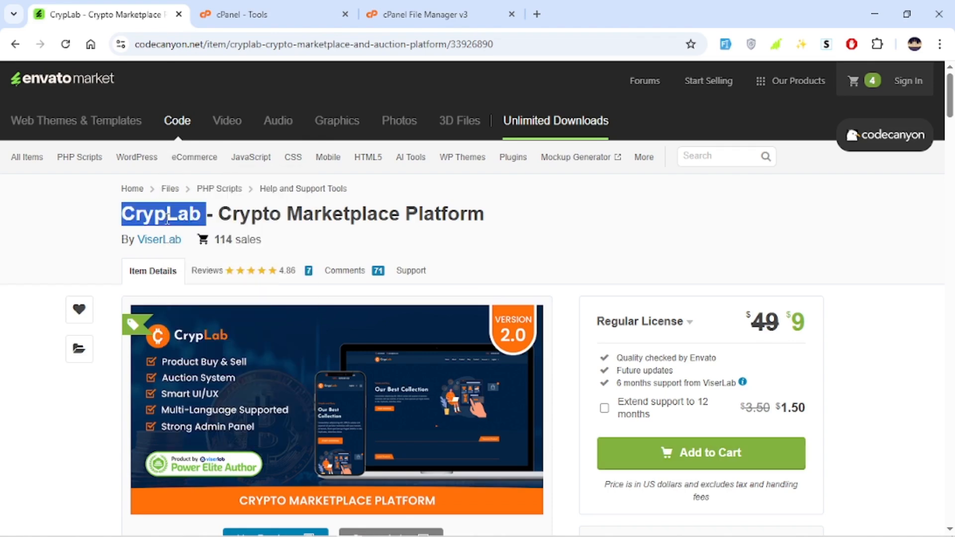
pyautogui.click(421, 14)
pyautogui.hotkey('ctrl', 'v')
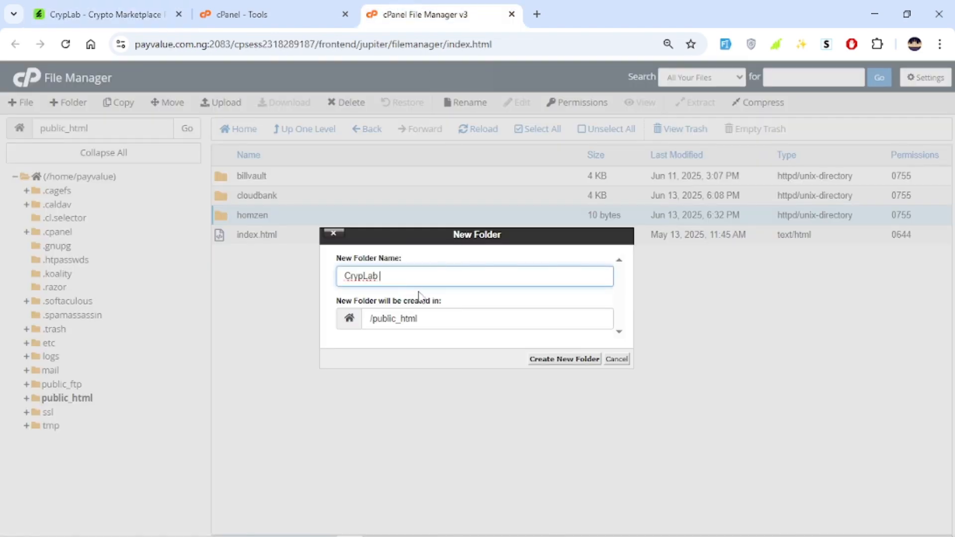
pyautogui.click(582, 359)
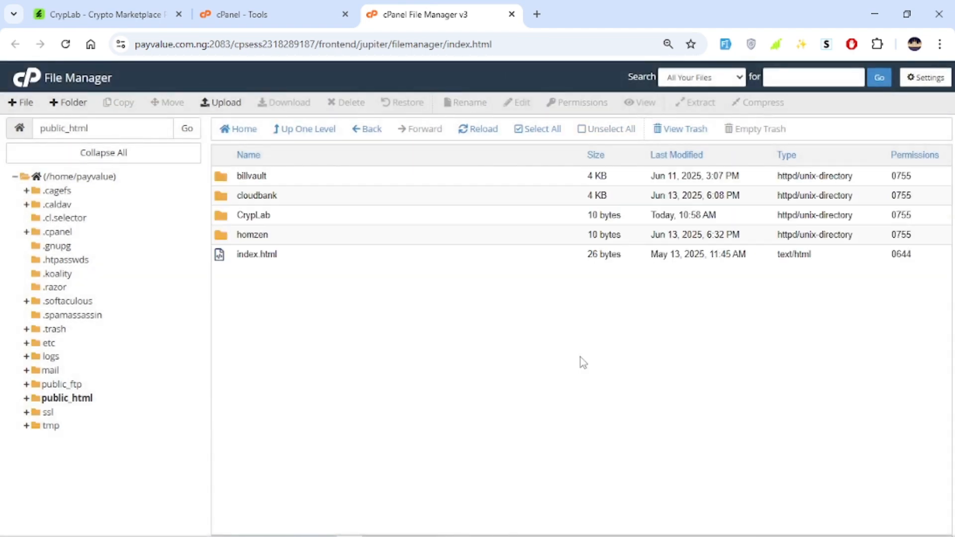
# Go into the CrypLab folder and start choosing a file to upload to it
pyautogui.doubleClick(293, 215)
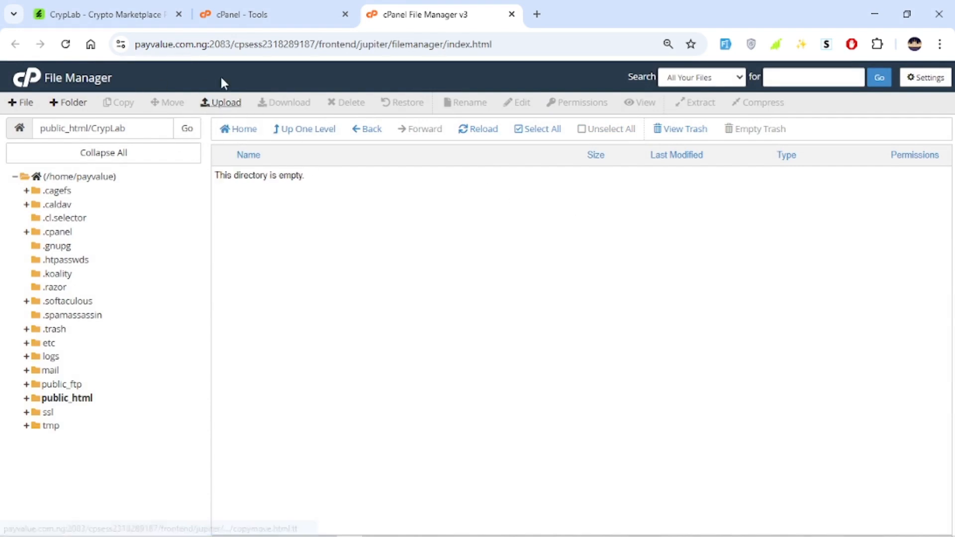
pyautogui.click(226, 105)
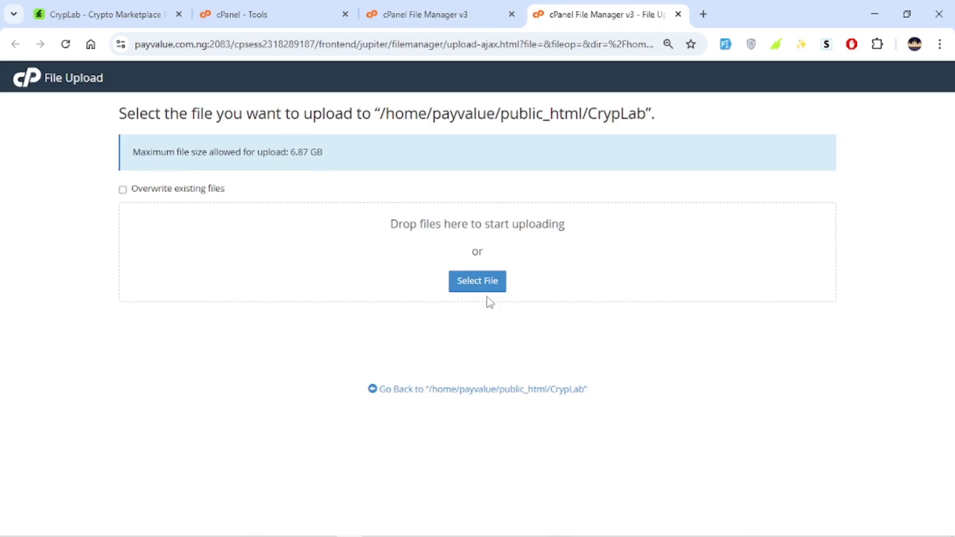
pyautogui.click(480, 279)
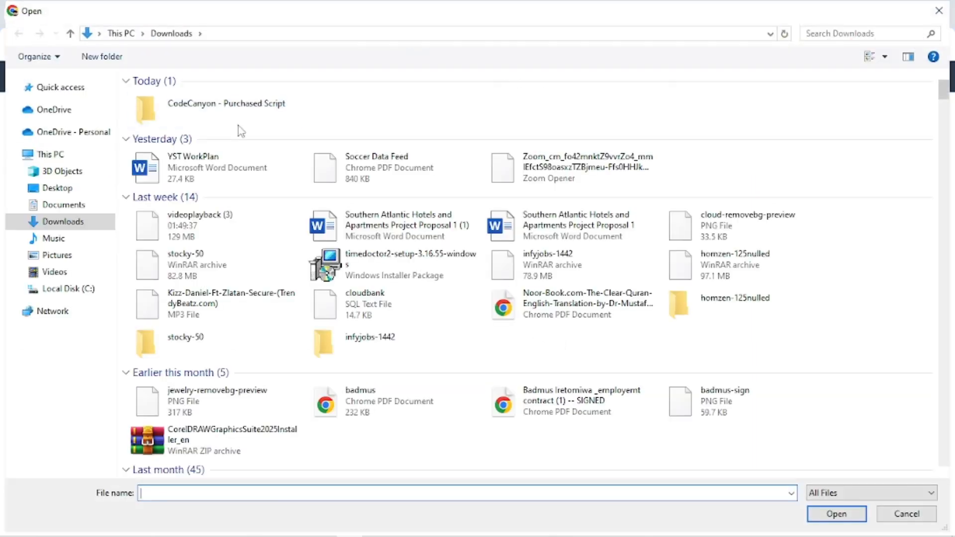
# Upload the Files ZIP archive from the cryplab-20nulled package in Downloads' CodeCanyon - Purchased Script folder to CrypLab
pyautogui.doubleClick(215, 125)
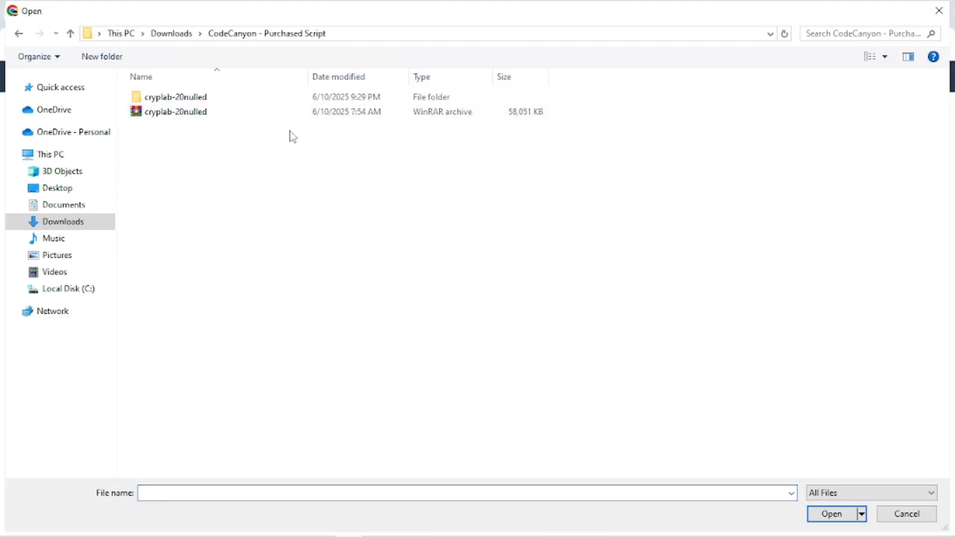
pyautogui.click(233, 100)
pyautogui.doubleClick(233, 100)
pyautogui.doubleClick(233, 100)
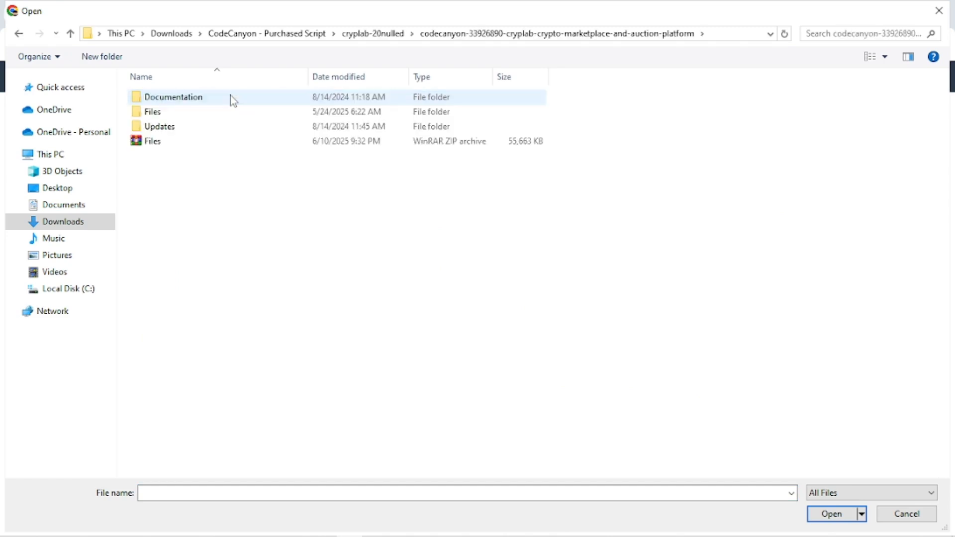
pyautogui.click(194, 145)
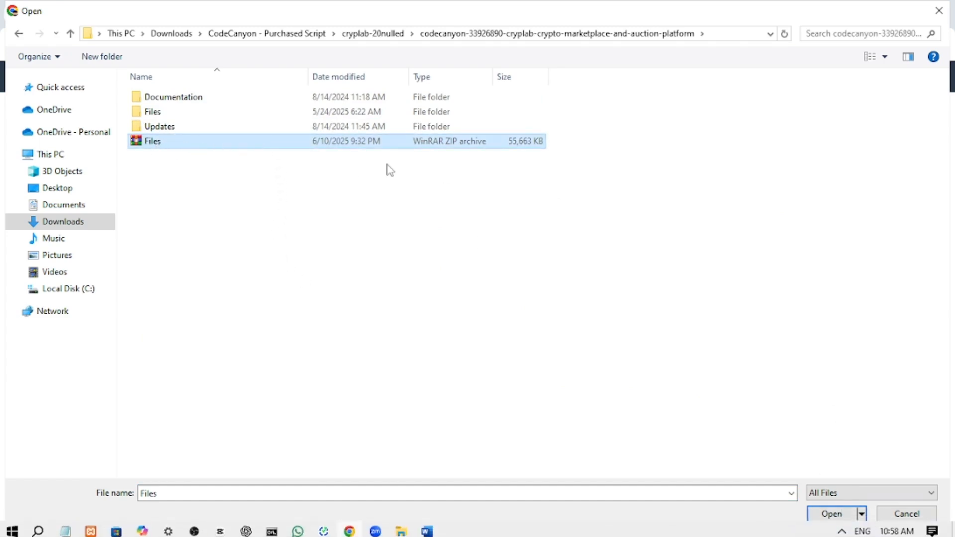
pyautogui.click(829, 514)
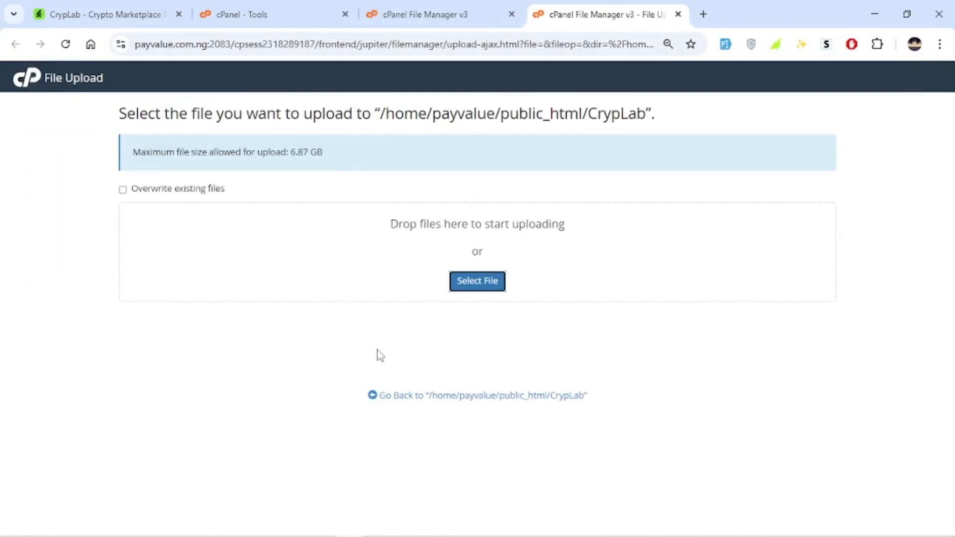
pyautogui.moveTo(131, 352); pyautogui.dragTo(234, 366)
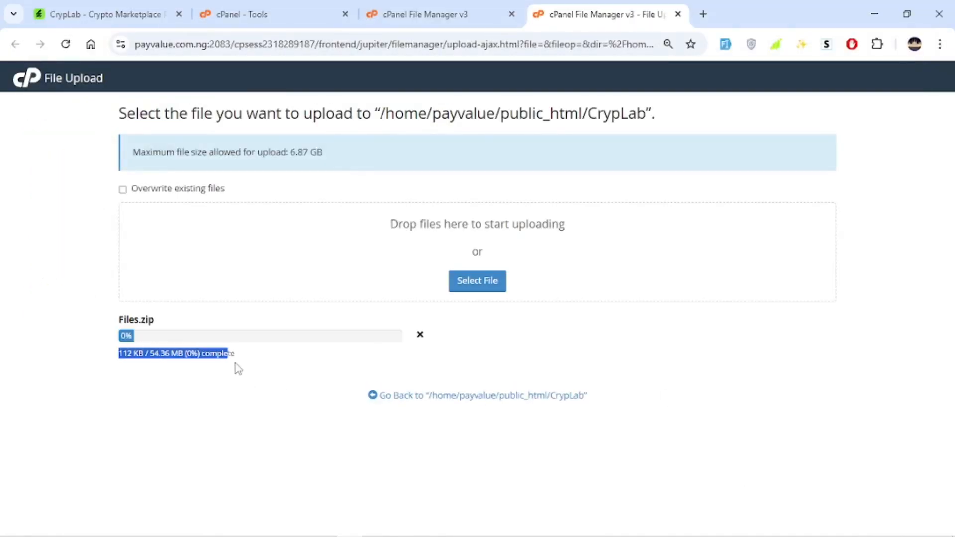
pyautogui.click(249, 407)
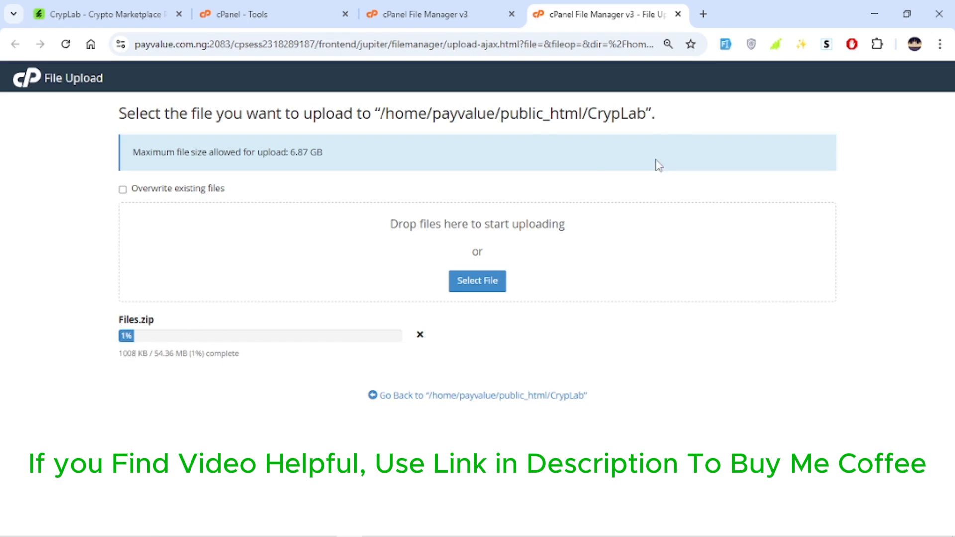
# Return to the cPanel tools page and open Manage My Databases
pyautogui.click(257, 6)
pyautogui.middleClick(650, 288)
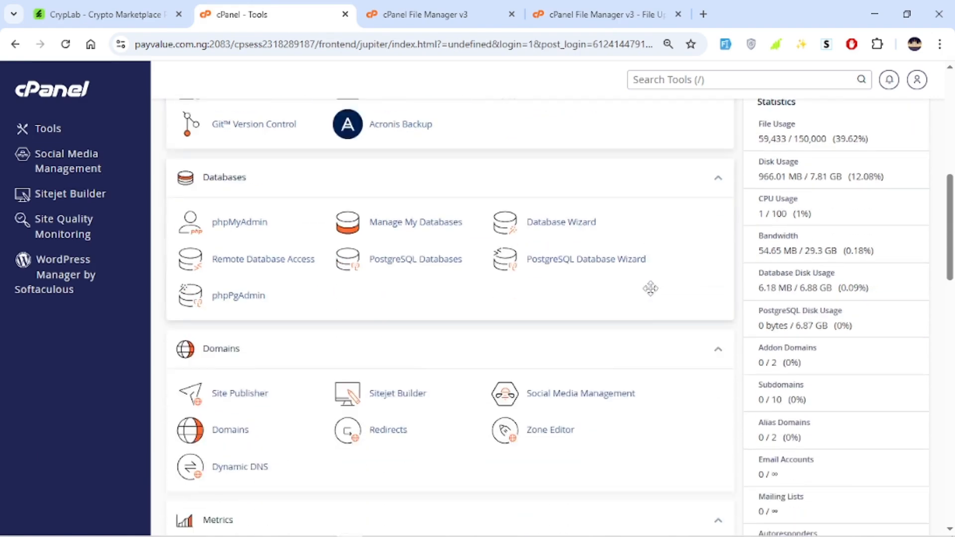
pyautogui.scroll(-1, 650, 288)
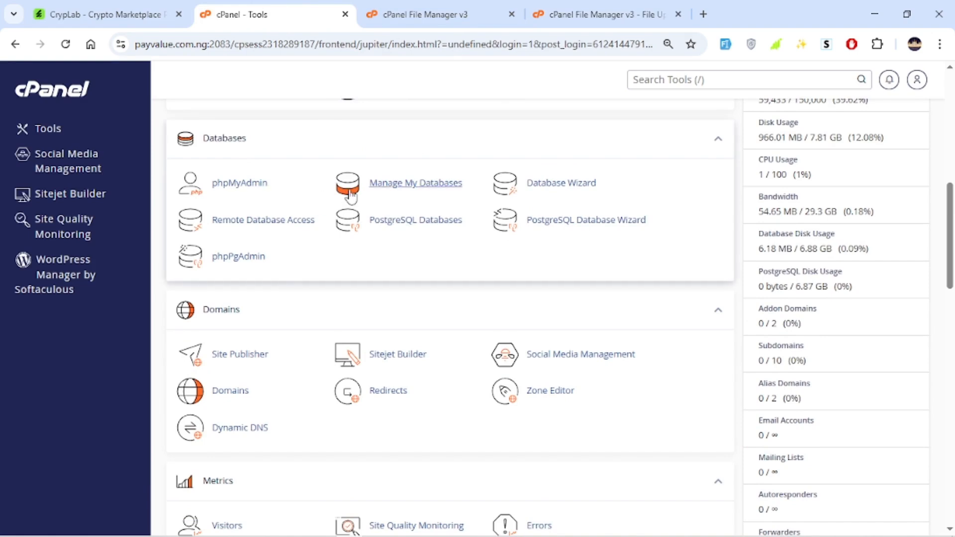
pyautogui.click(410, 189)
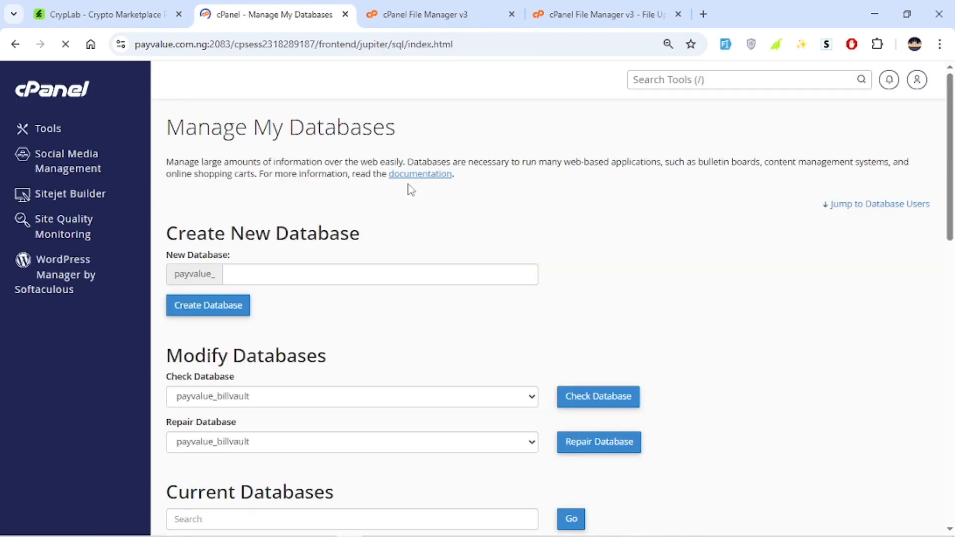
# Create a new database named crypLab after the payvalue_ prefix and return to the database management page
pyautogui.click(302, 278)
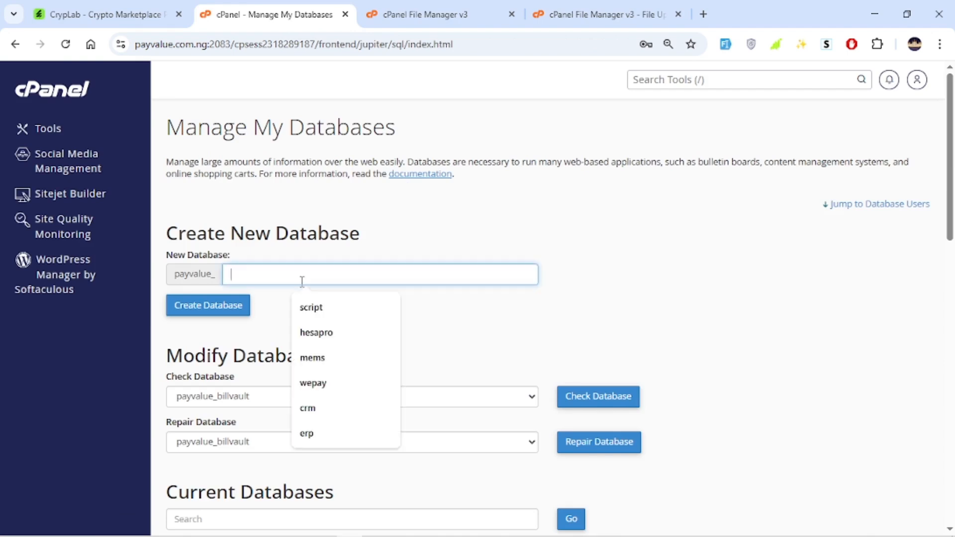
pyautogui.write('CrypLab')
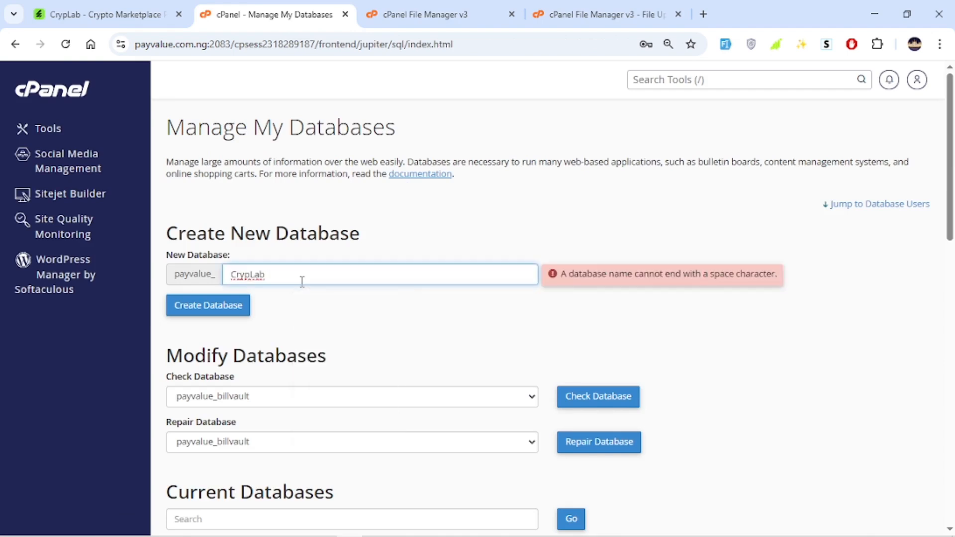
pyautogui.press('BackSpace')
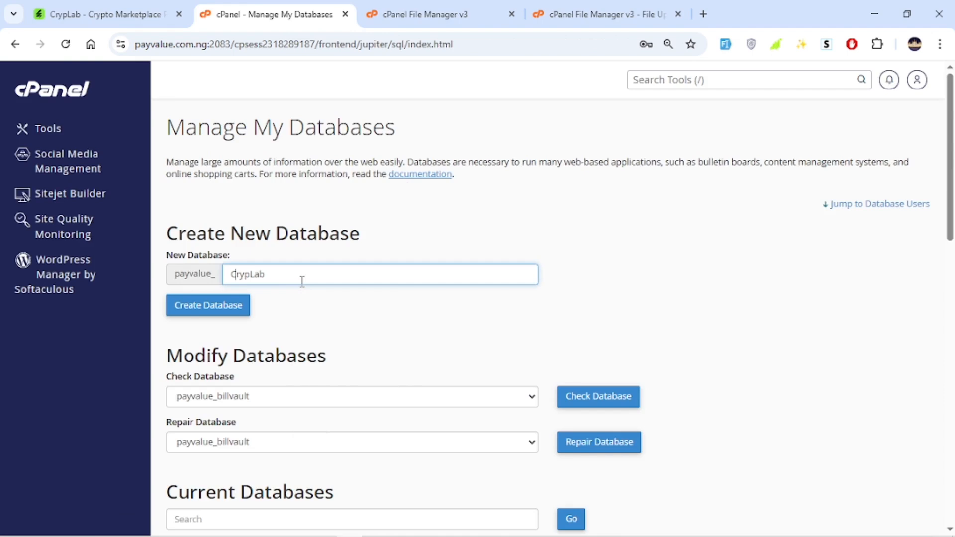
pyautogui.press('Delete')
pyautogui.write('c')
pyautogui.click(714, 316)
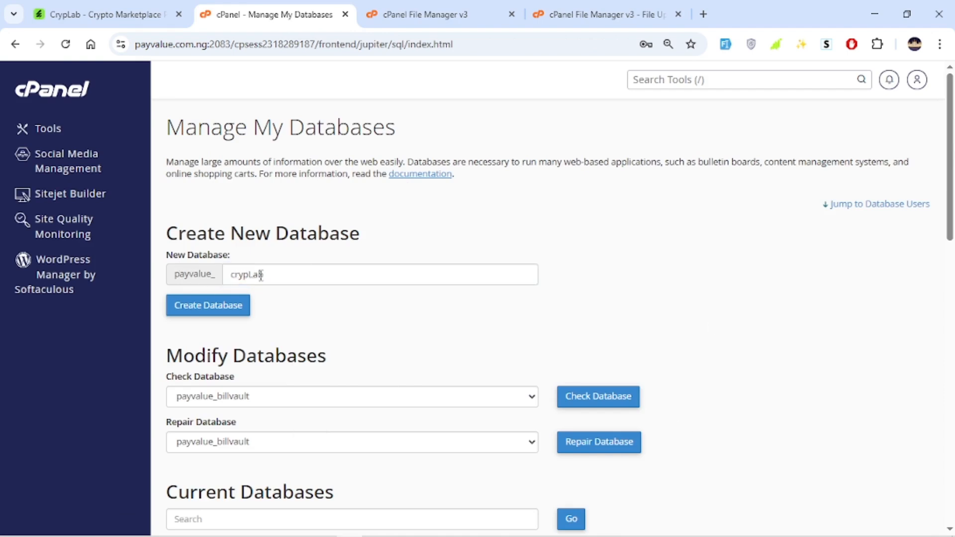
pyautogui.click(224, 301)
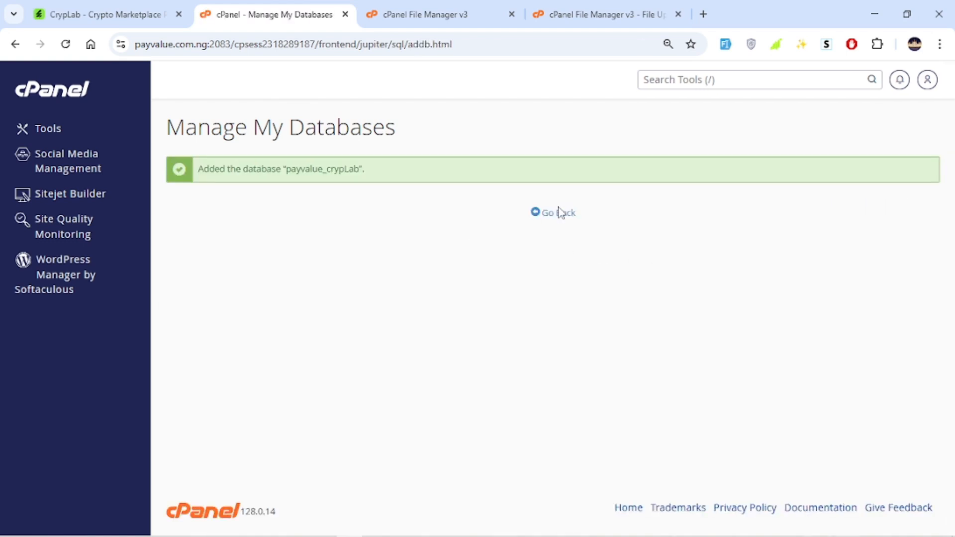
pyautogui.click(559, 217)
# Set the new database user's username to crypLab, replacing the prefilled name and leaving no trailing space
pyautogui.scroll(-5, 537, 301)
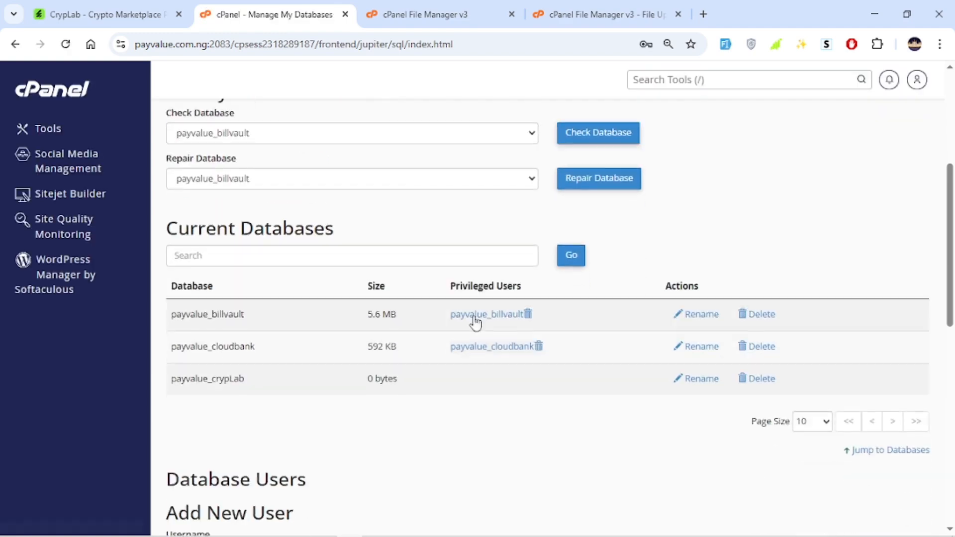
pyautogui.scroll(3, 316, 215)
pyautogui.scroll(-4, 318, 279)
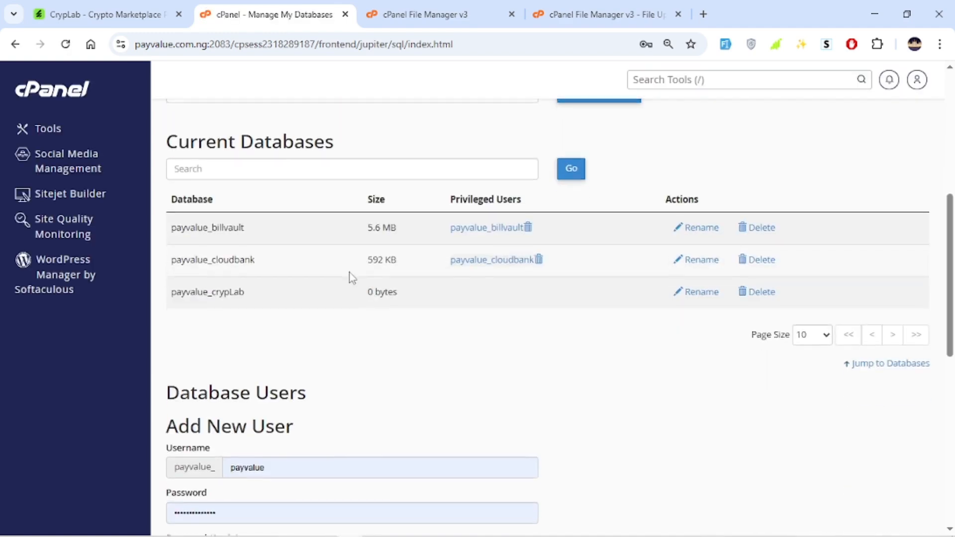
pyautogui.scroll(-4, 352, 277)
pyautogui.click(288, 260)
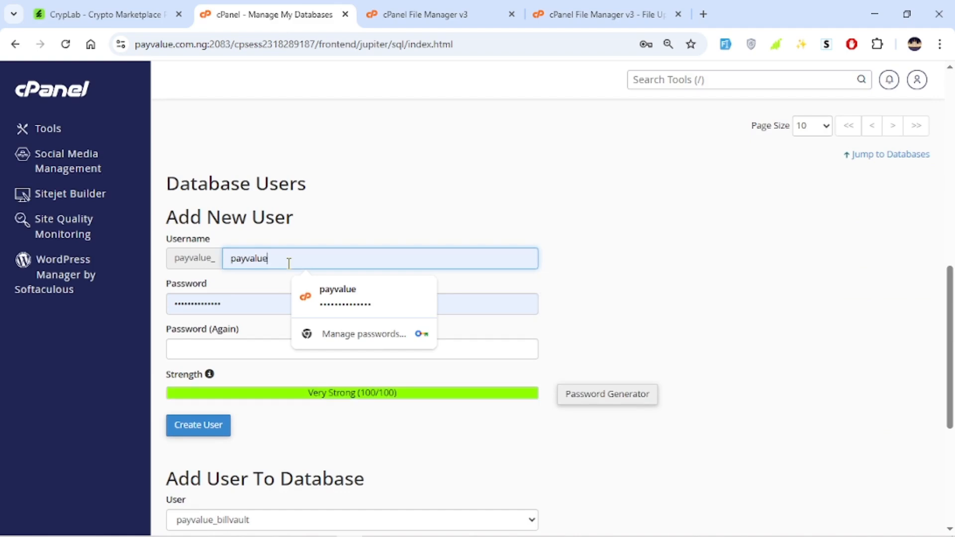
pyautogui.hotkey('ctrl', 'a')
pyautogui.write('CrypLab')
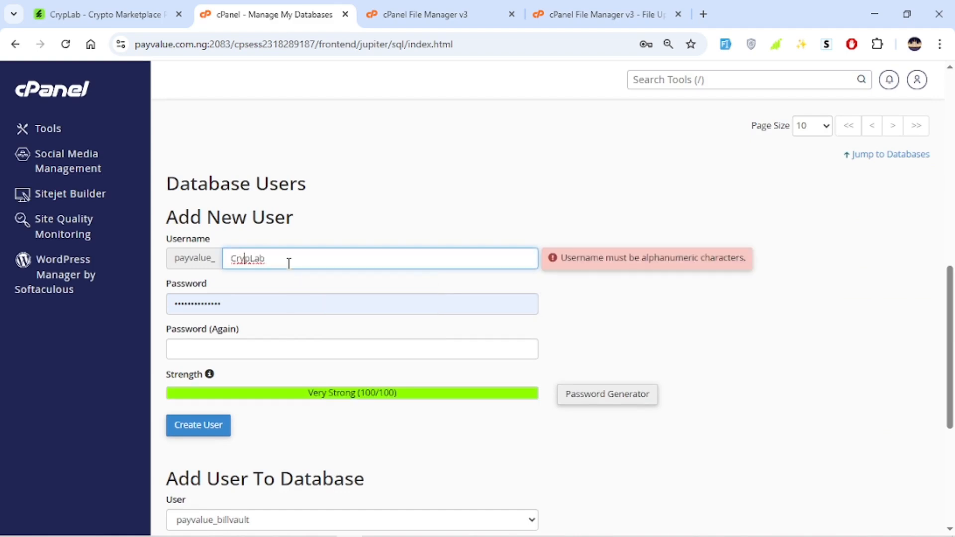
pyautogui.press('Delete')
pyautogui.write('c')
pyautogui.click(662, 342)
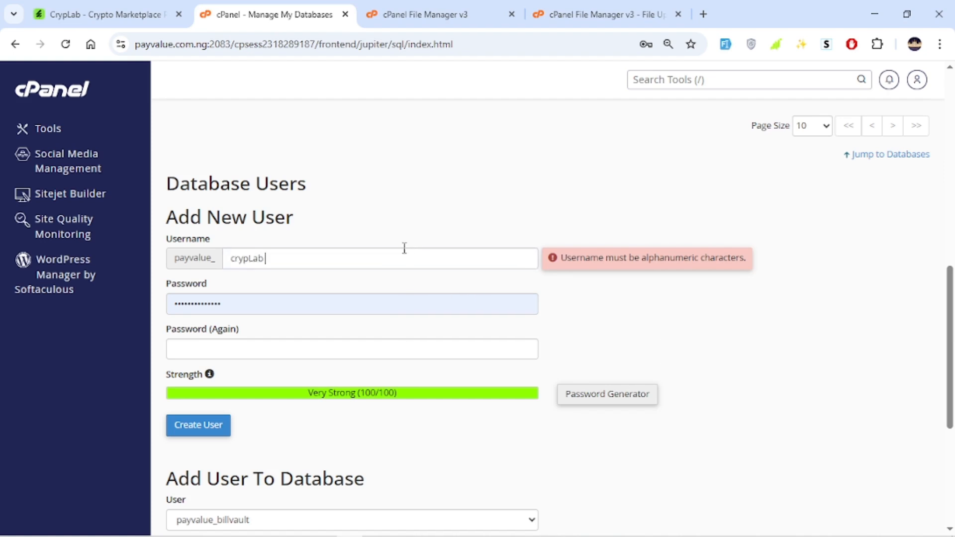
pyautogui.press('BackSpace')
pyautogui.click(753, 285)
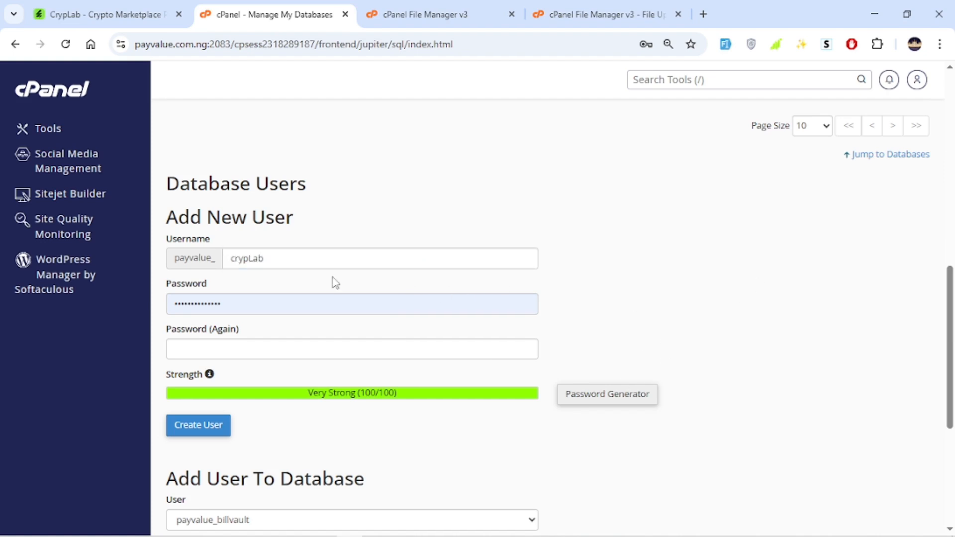
# Replace the prefilled password with a generated one marked as safely copied, create the database user and return to the database management page
pyautogui.doubleClick(249, 300)
pyautogui.press('BackSpace')
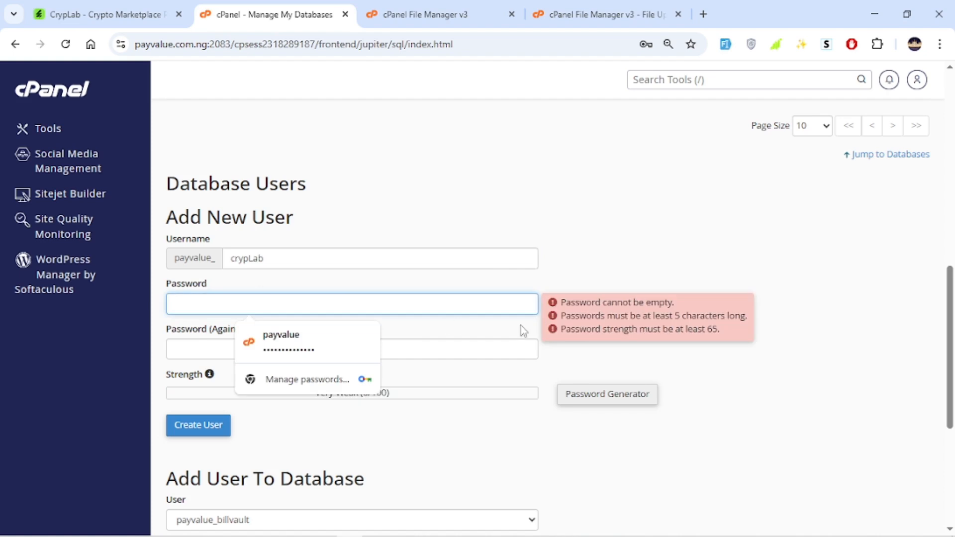
pyautogui.click(628, 396)
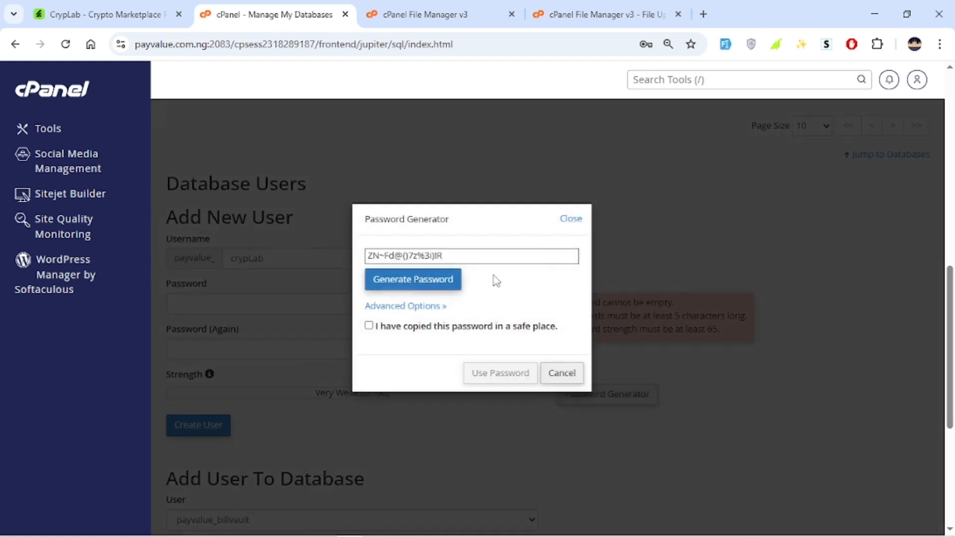
pyautogui.moveTo(449, 256); pyautogui.dragTo(365, 255)
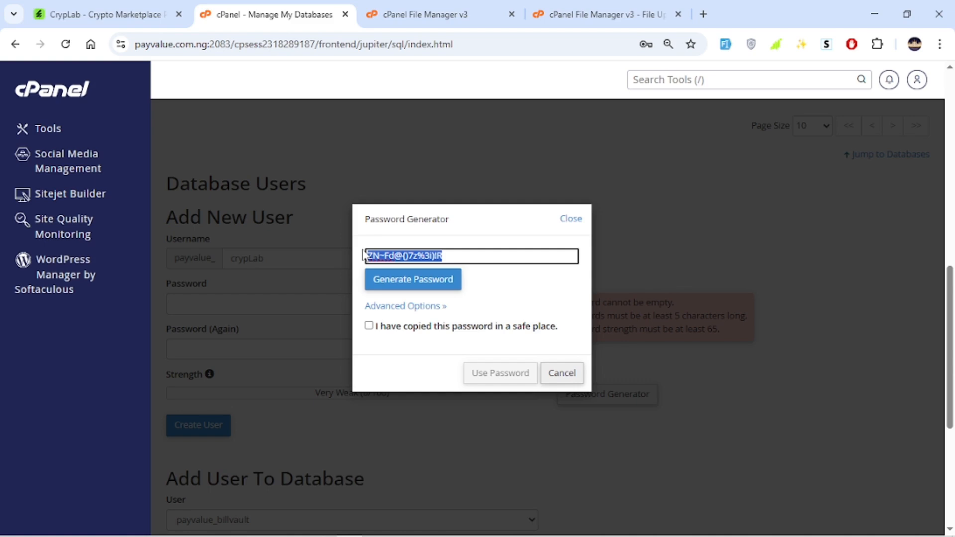
pyautogui.click(418, 329)
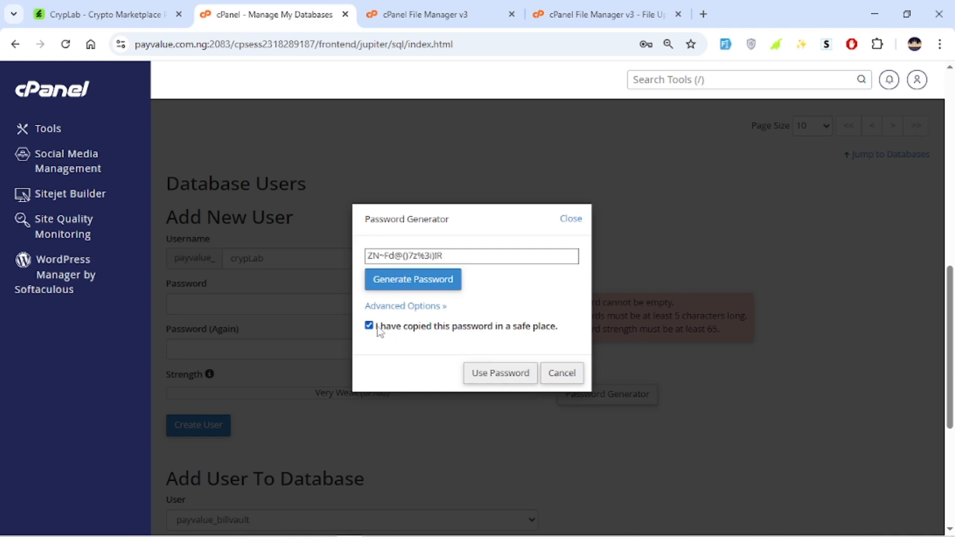
pyautogui.click(499, 377)
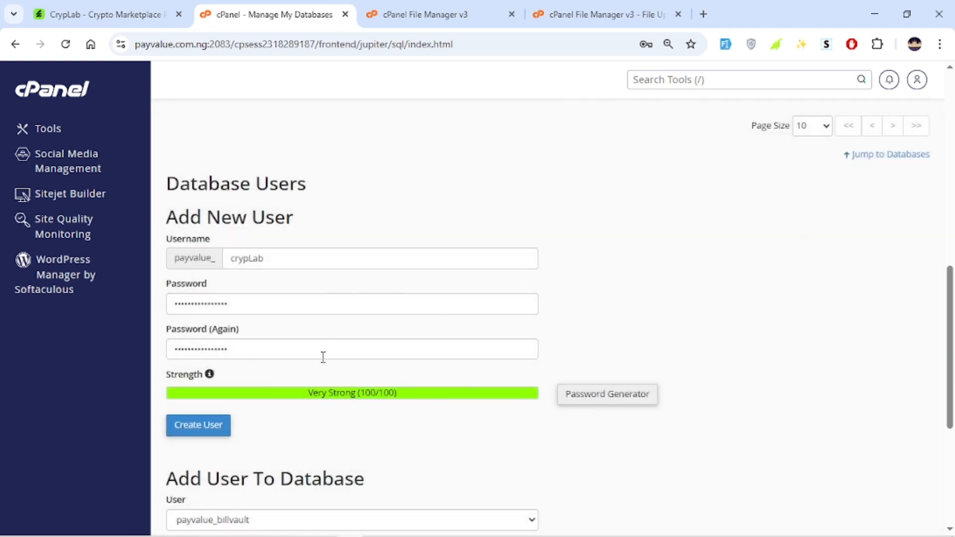
pyautogui.click(203, 427)
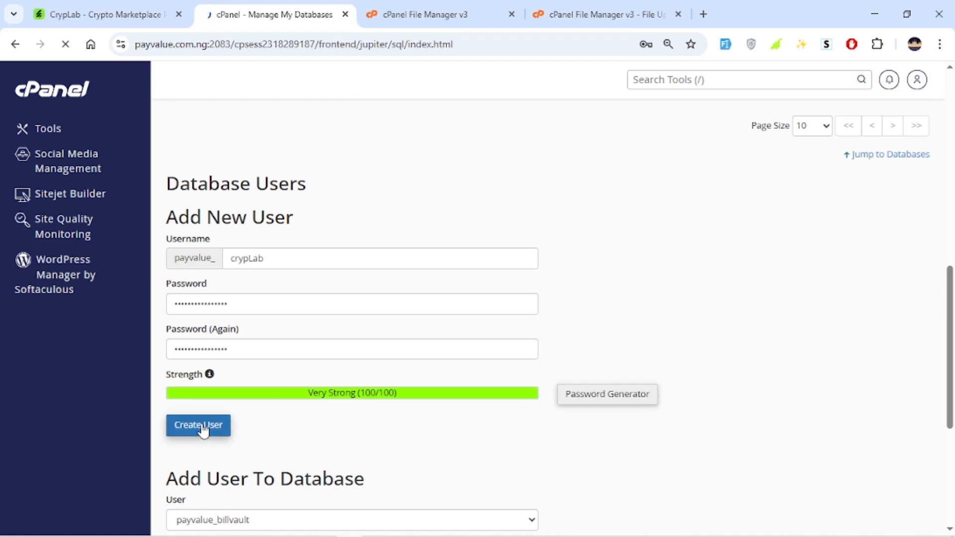
pyautogui.click(616, 256)
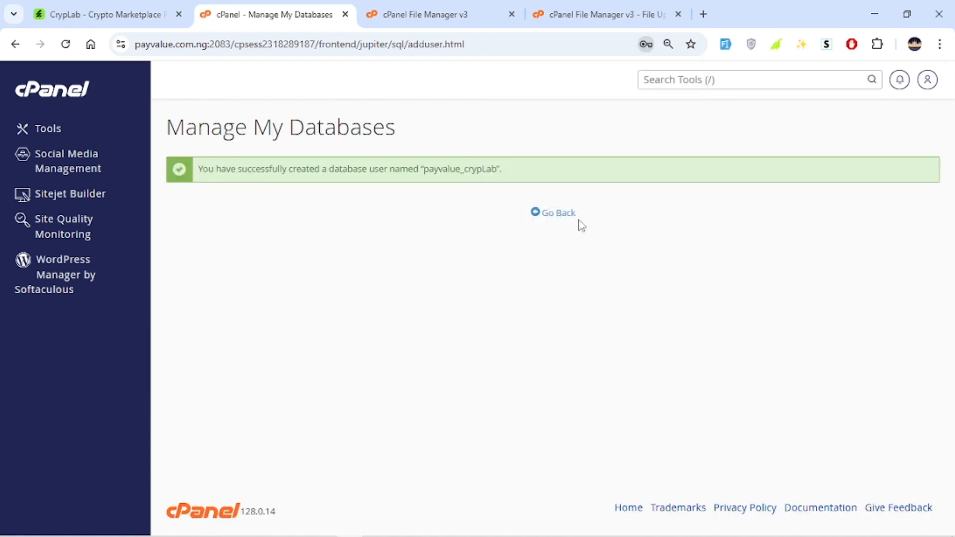
pyautogui.click(555, 235)
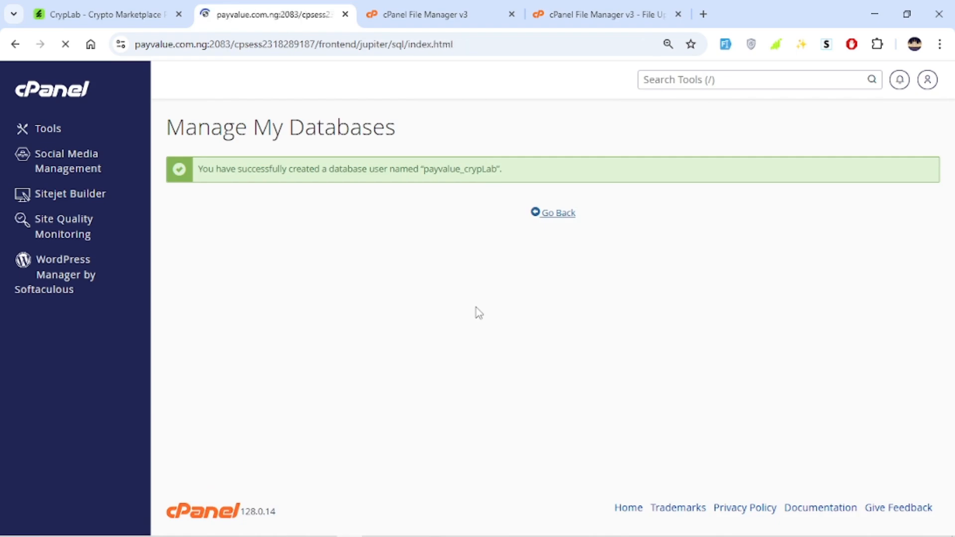
# Add the user payvalue_crypLab to the database payvalue_crypLab
pyautogui.scroll(-3, 298, 275)
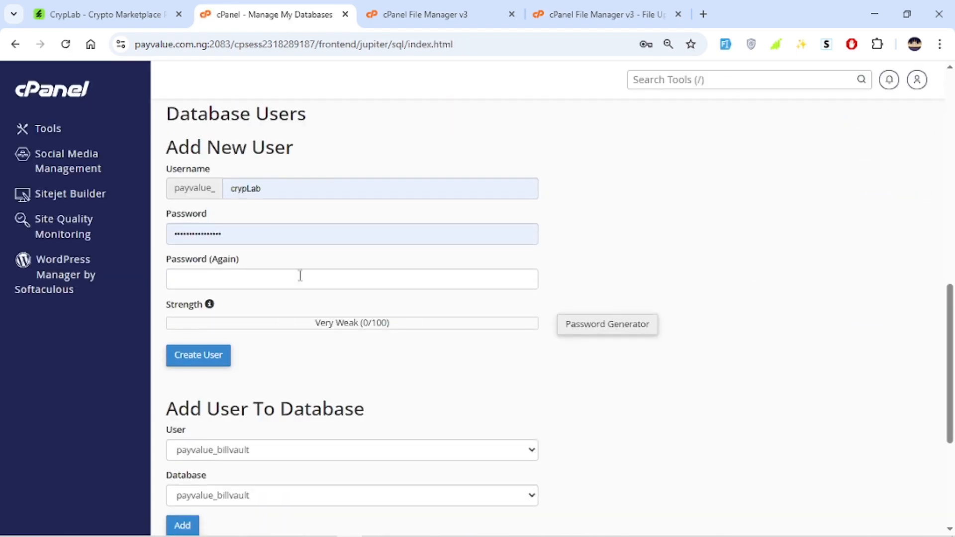
pyautogui.scroll(-4, 278, 323)
pyautogui.click(256, 242)
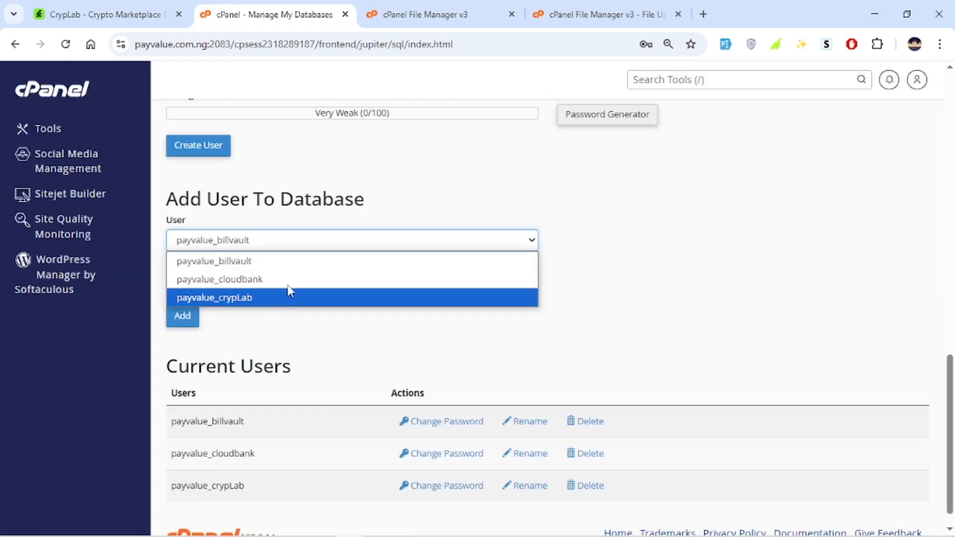
pyautogui.click(276, 298)
pyautogui.moveTo(230, 199); pyautogui.dragTo(443, 204)
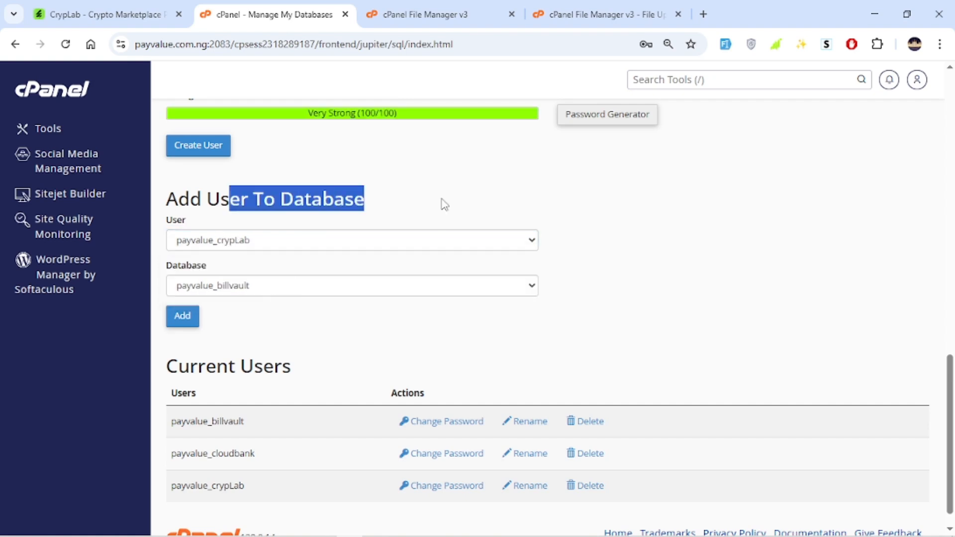
pyautogui.click(375, 269)
pyautogui.click(343, 285)
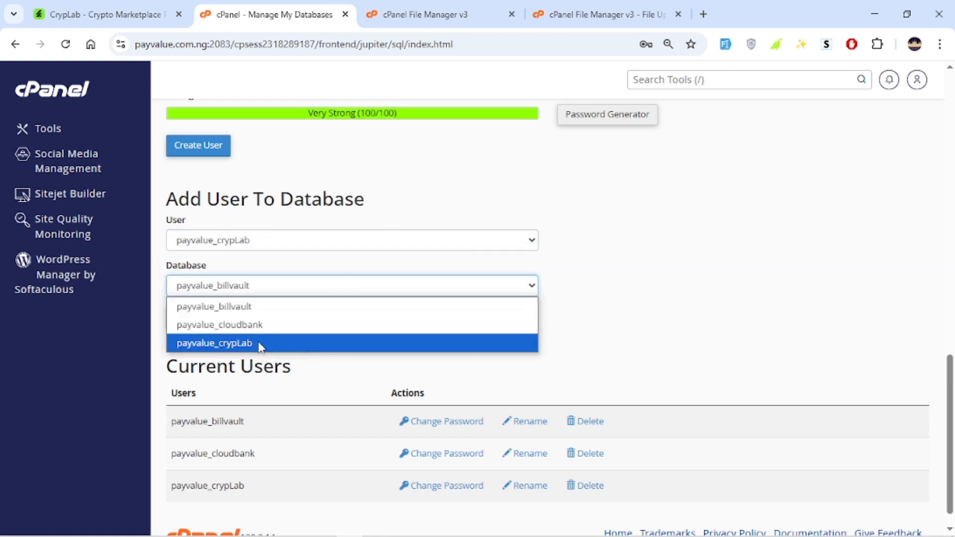
pyautogui.click(242, 345)
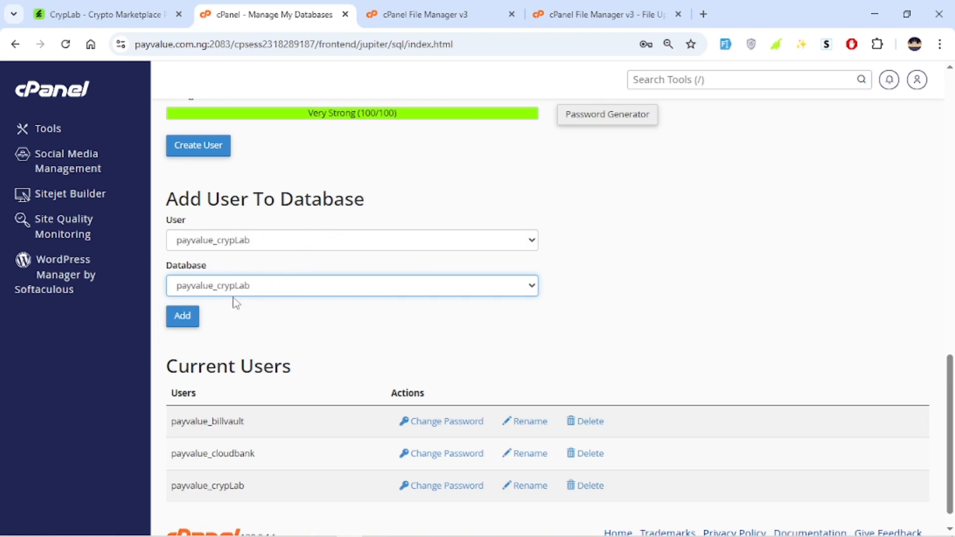
pyautogui.click(188, 317)
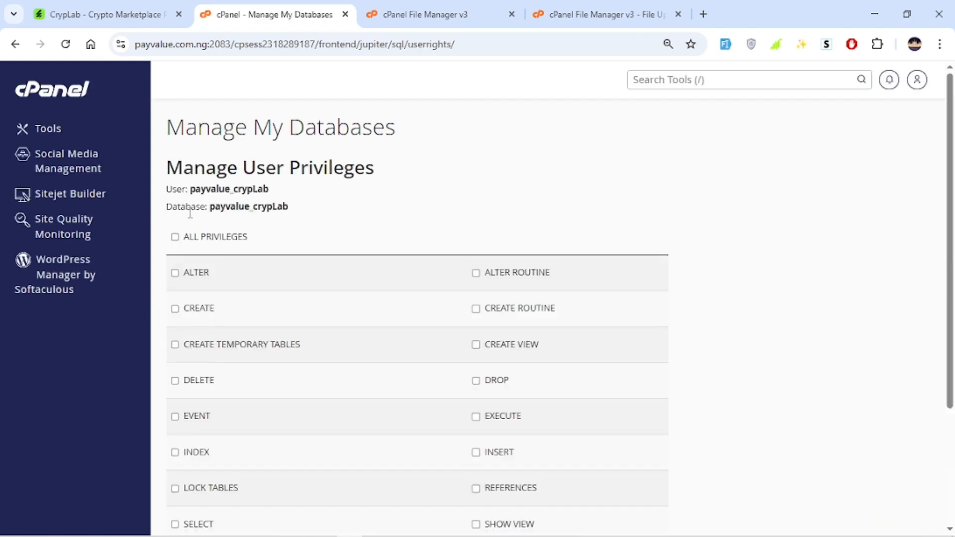
# Grant the database user all privileges, save the changes and return to the database management page
pyautogui.click(175, 237)
pyautogui.scroll(-3, 427, 396)
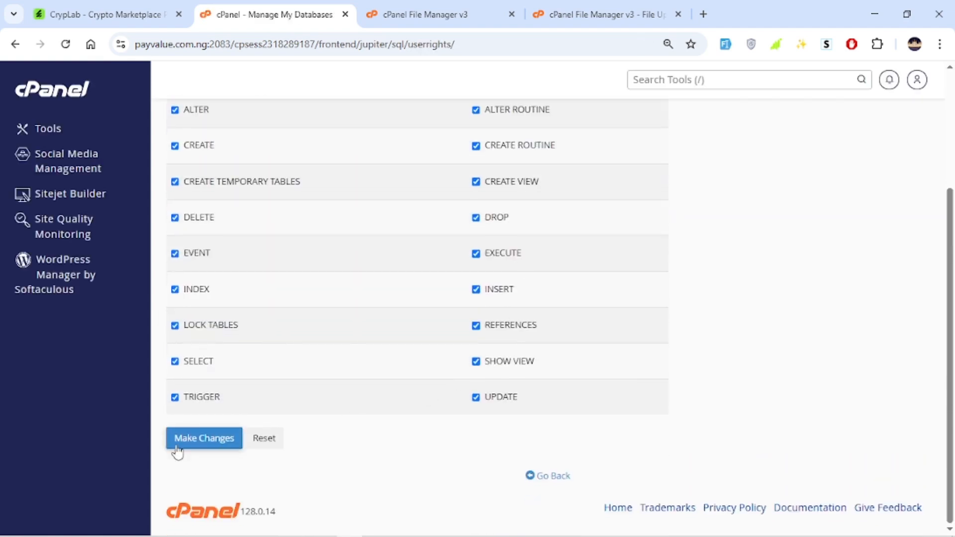
pyautogui.click(200, 448)
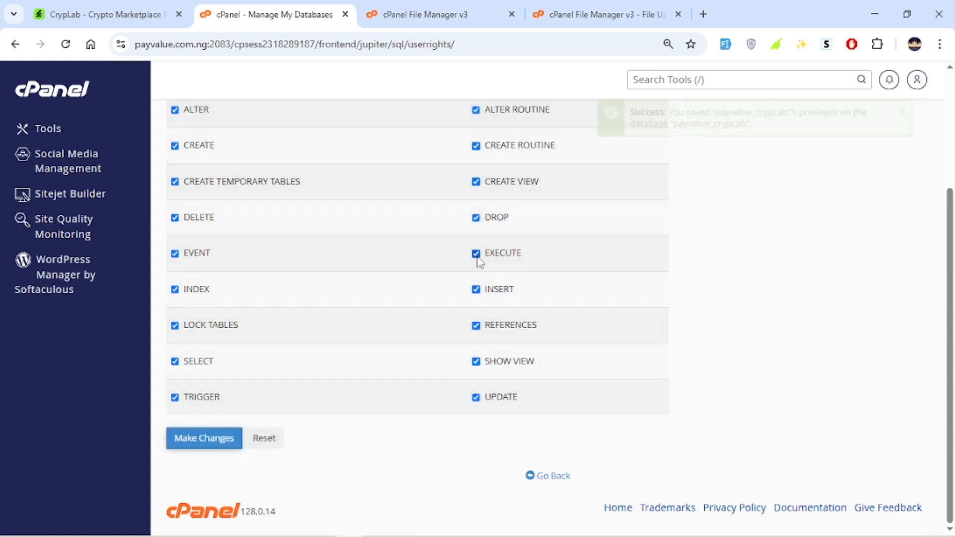
pyautogui.click(554, 488)
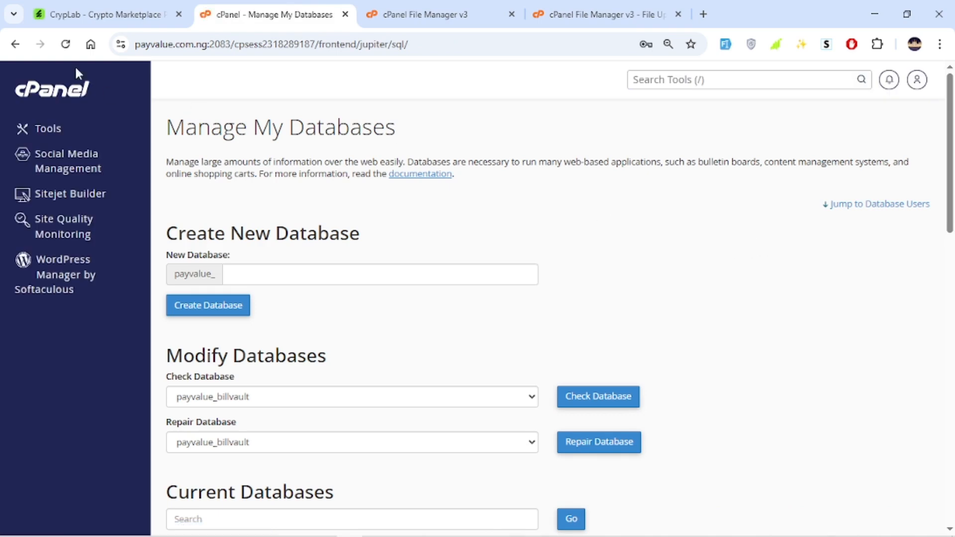
# Keep the copied database user password in a new browser tab's address field and switch back to the File Upload tab
pyautogui.click(703, 14)
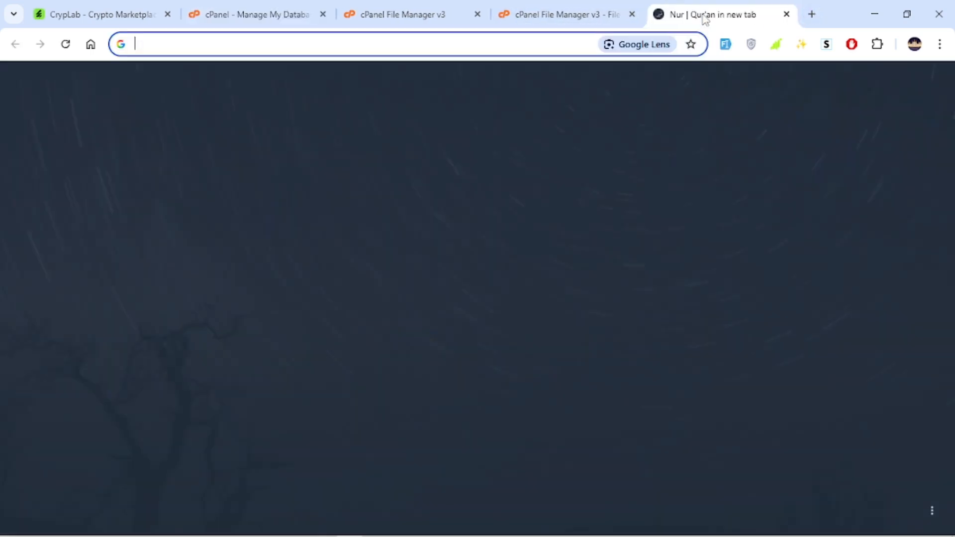
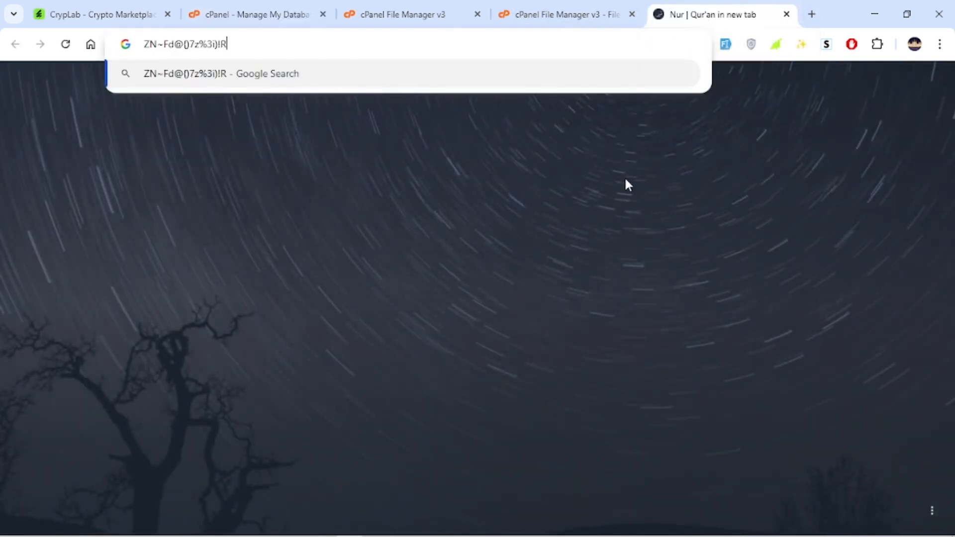
pyautogui.click(608, 14)
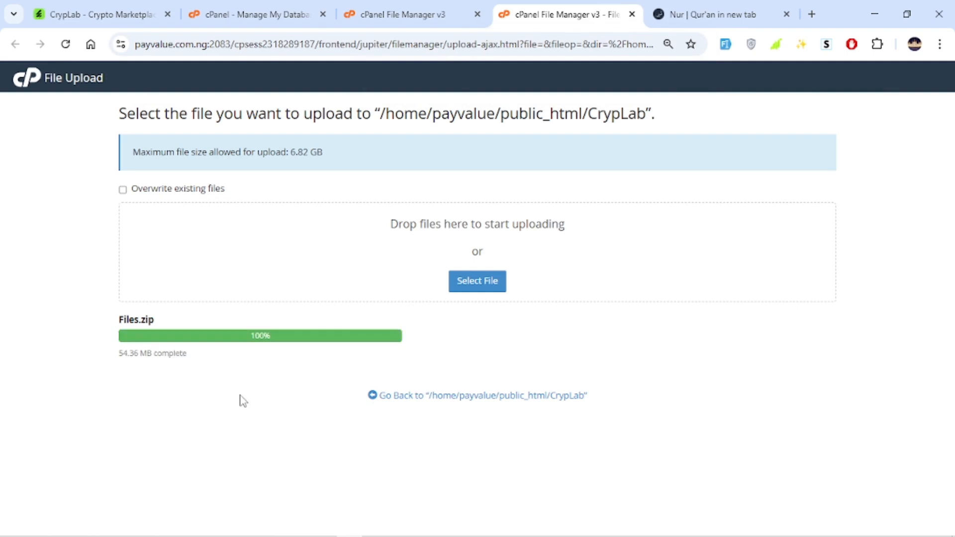
pyautogui.moveTo(227, 352); pyautogui.dragTo(125, 357)
pyautogui.doubleClick(166, 352)
pyautogui.click(213, 393)
pyautogui.moveTo(214, 342); pyautogui.dragTo(284, 344)
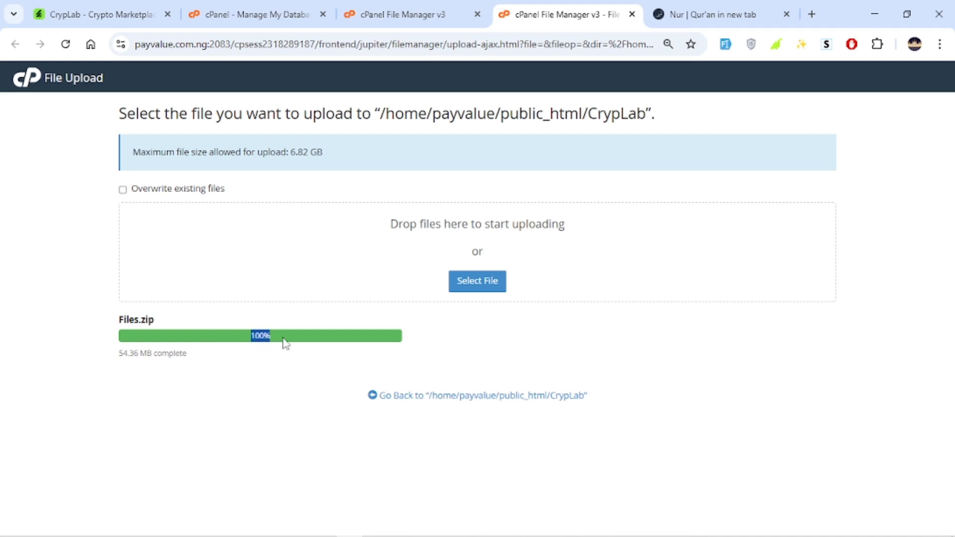
pyautogui.click(322, 347)
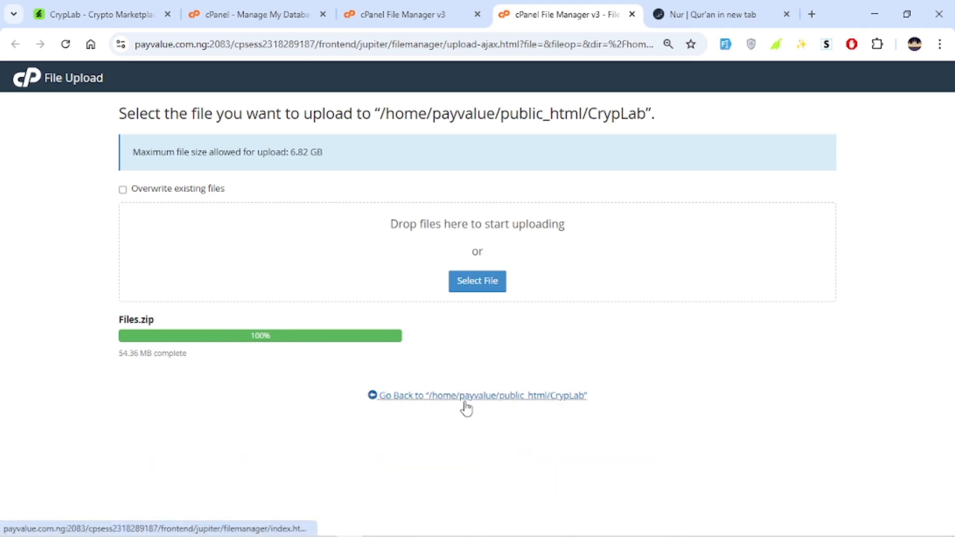
# Go back to the CrypLab folder, extract Files.zip into /public_html/CrypLab and reload the file listing
pyautogui.click(517, 399)
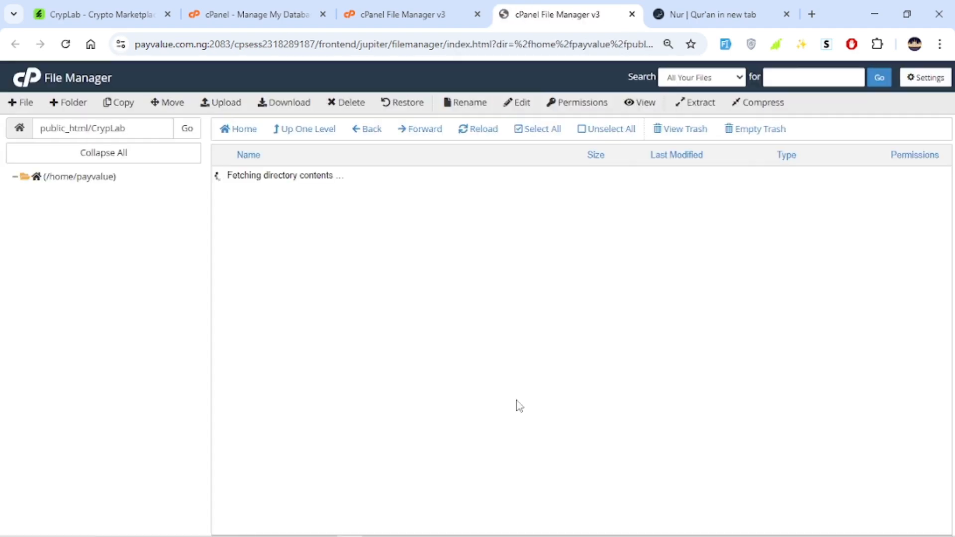
pyautogui.click(343, 176)
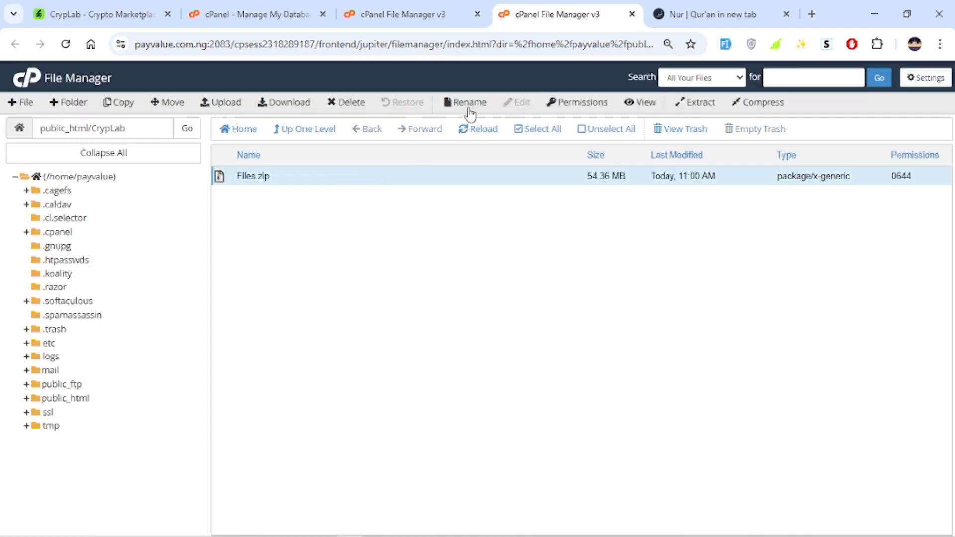
pyautogui.click(698, 102)
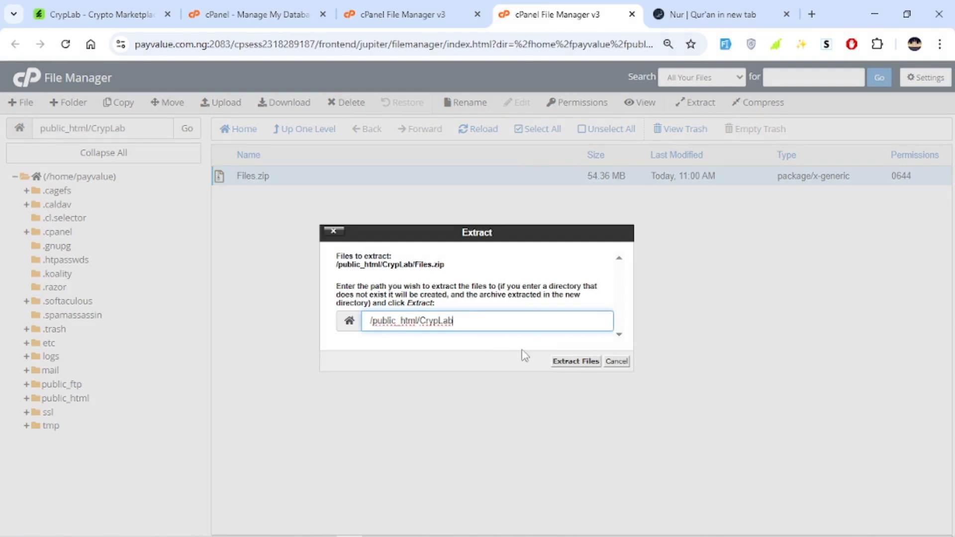
pyautogui.click(567, 362)
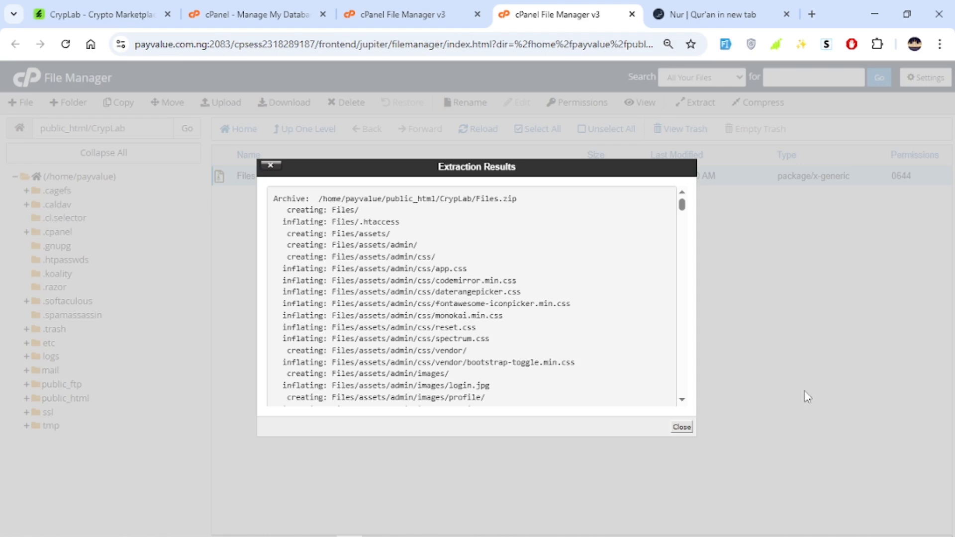
pyautogui.click(682, 426)
pyautogui.click(488, 130)
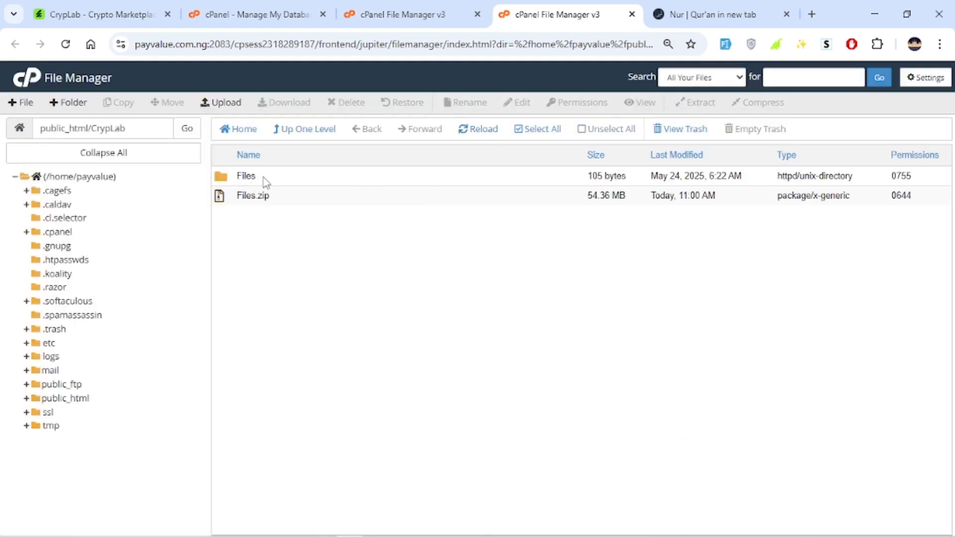
# Move everything inside the extracted Files folder into /public_html/CrypLab/
pyautogui.click(272, 182)
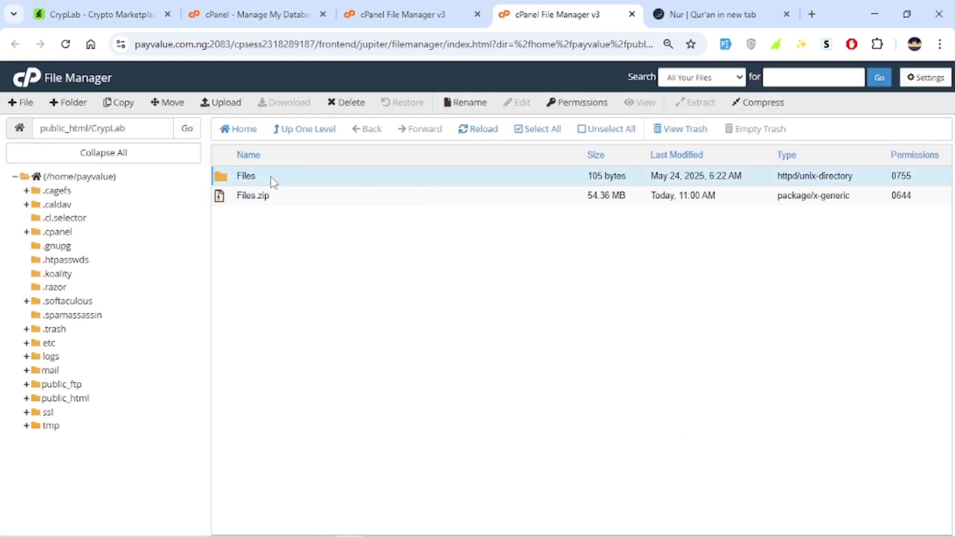
pyautogui.doubleClick(300, 177)
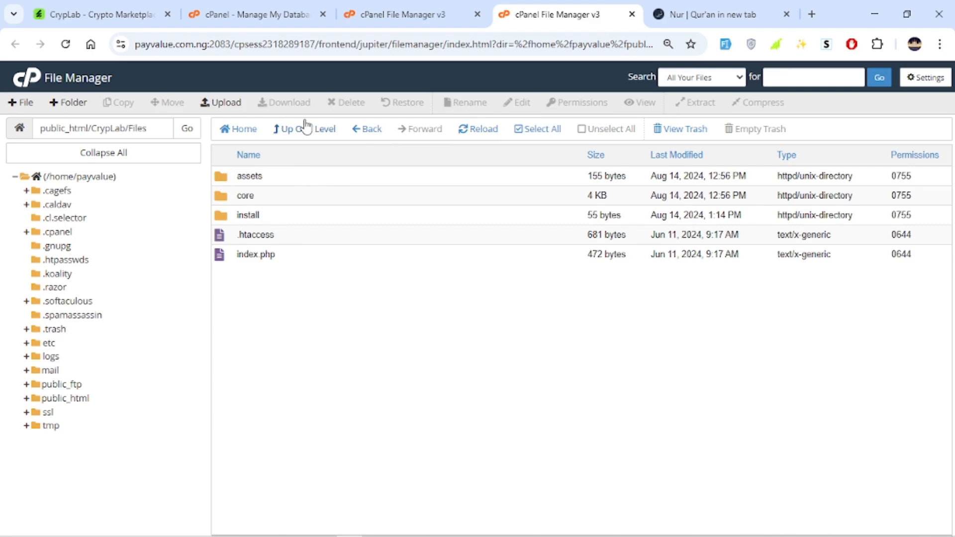
pyautogui.click(540, 129)
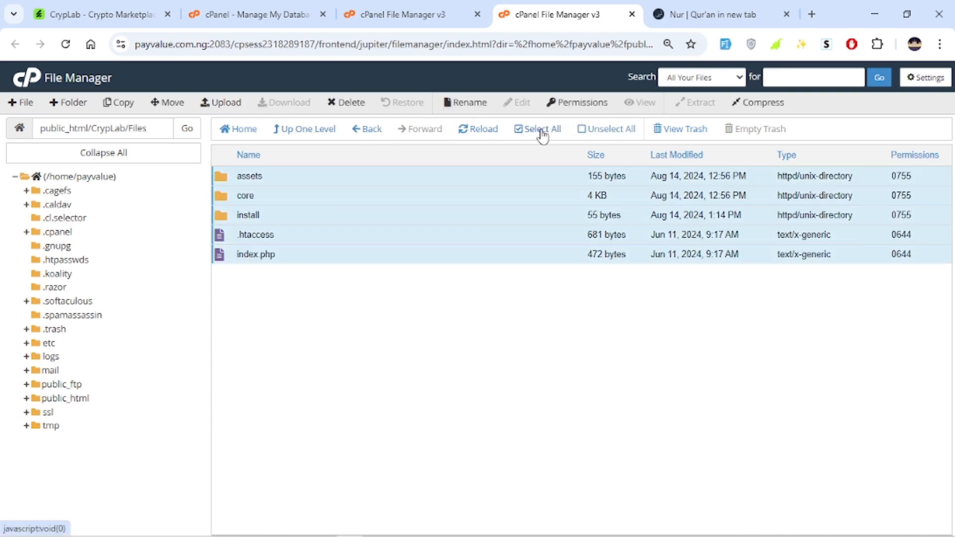
pyautogui.click(166, 102)
pyautogui.doubleClick(476, 336)
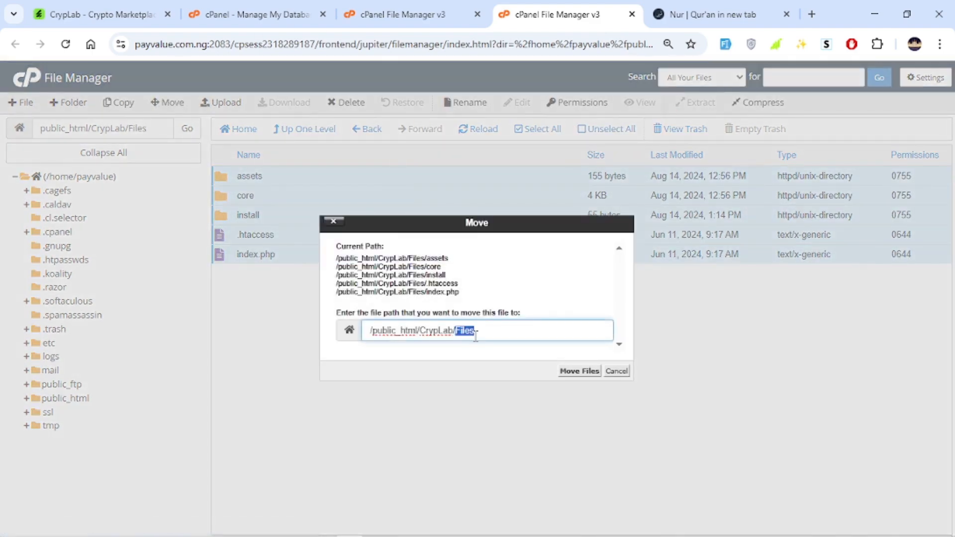
pyautogui.press('BackSpace')
pyautogui.click(577, 370)
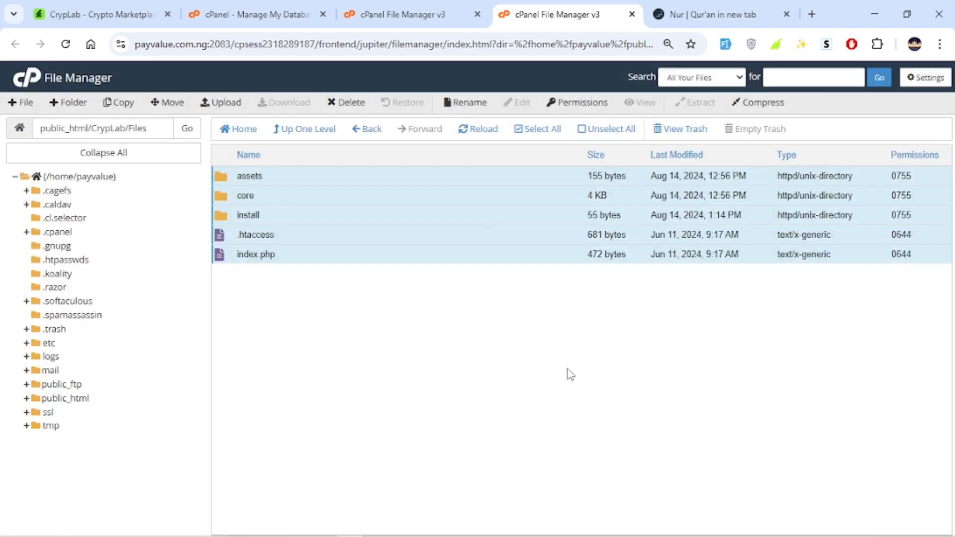
# Go up to public_html and reopen the CrypLab folder to check the moved files
pyautogui.click(304, 133)
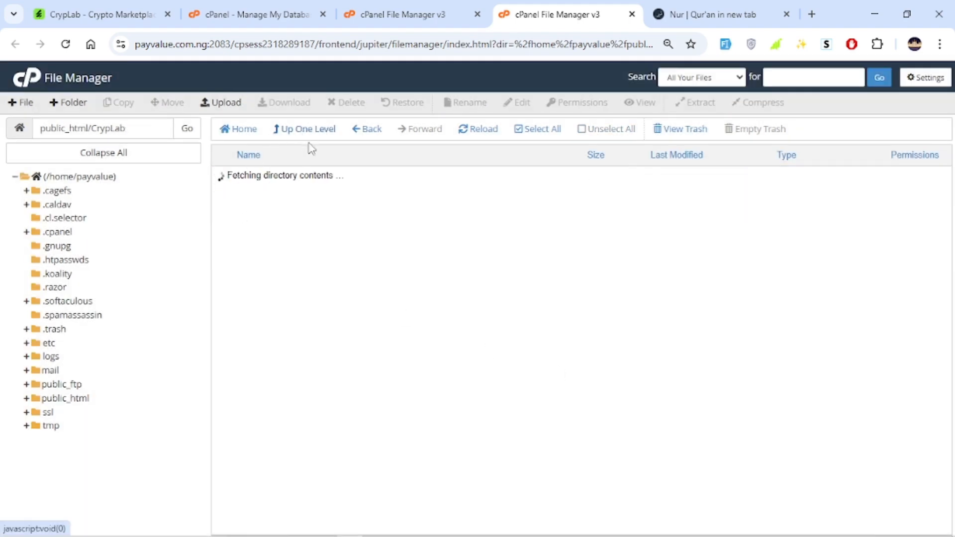
pyautogui.click(304, 129)
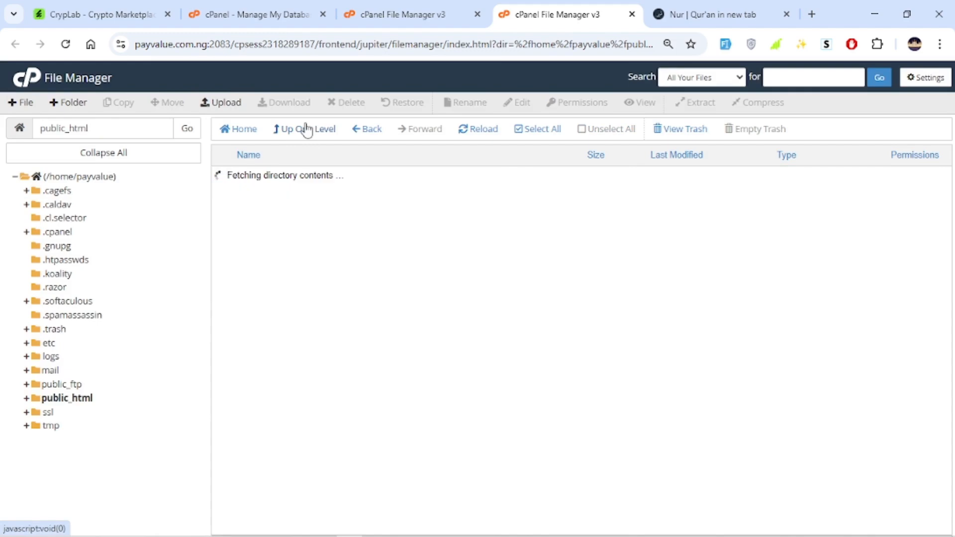
pyautogui.doubleClick(318, 222)
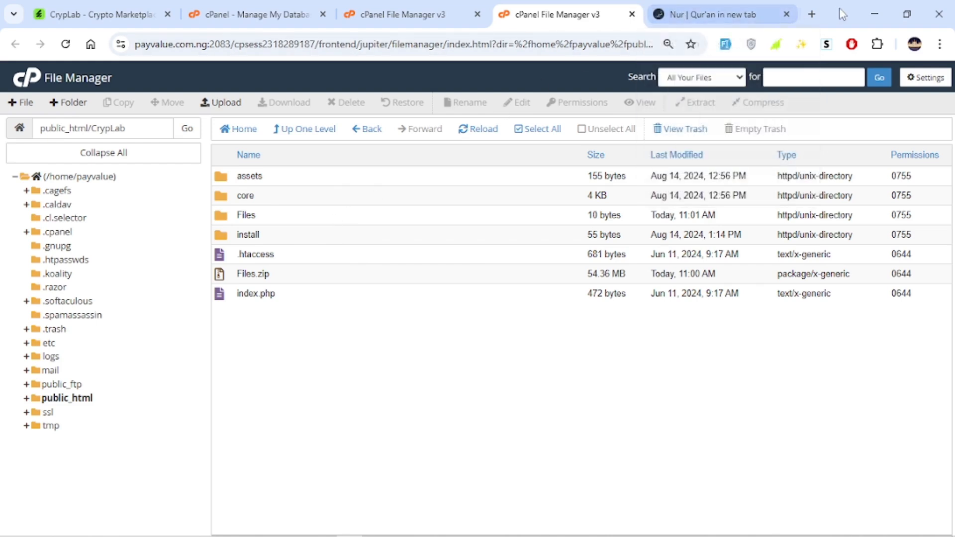
# Open the script's installer at payvalue.com.ng/CrypLab/install in a new browser tab
pyautogui.click(811, 14)
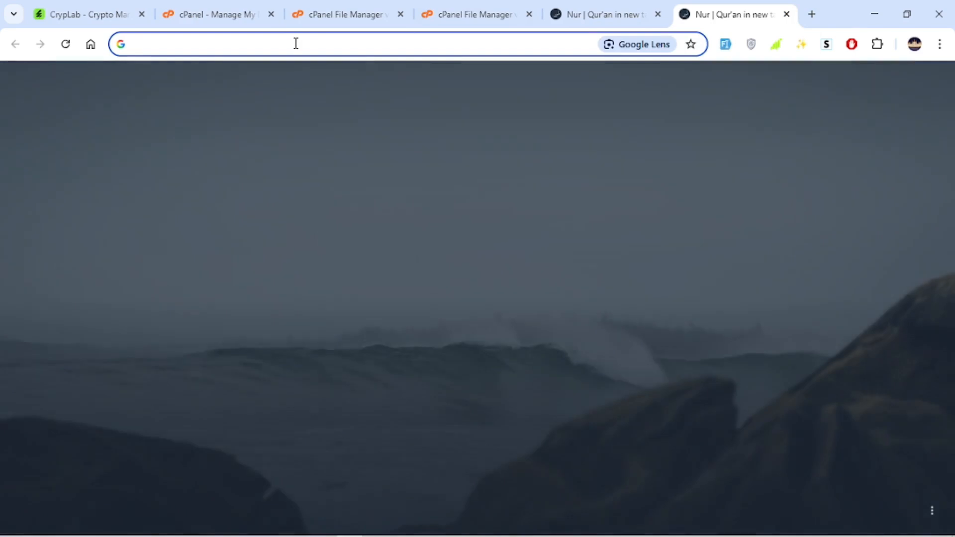
pyautogui.click(297, 43)
pyautogui.write('p')
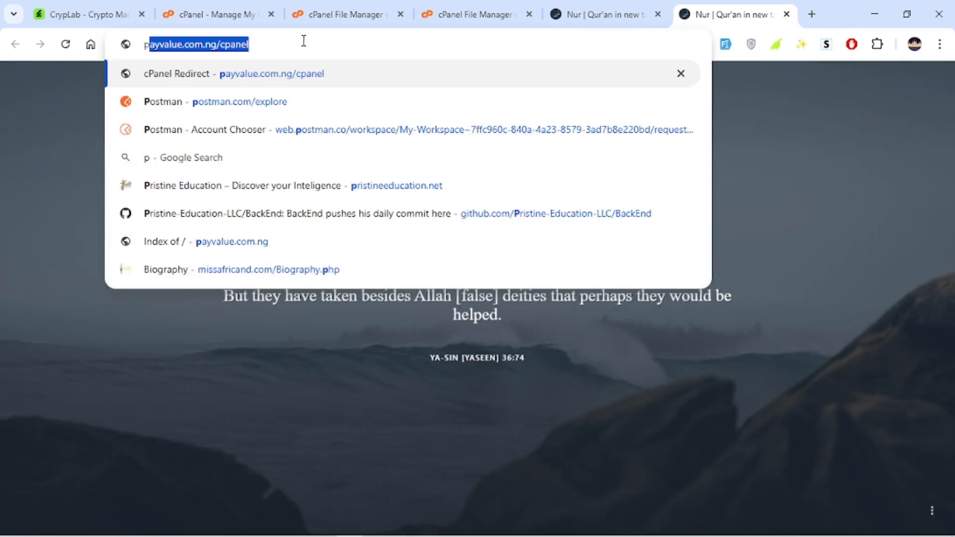
pyautogui.press('Right')
pyautogui.press('BackSpace')
pyautogui.press('BackSpace')
pyautogui.press('BackSpace')
pyautogui.press('BackSpace')
pyautogui.press('BackSpace')
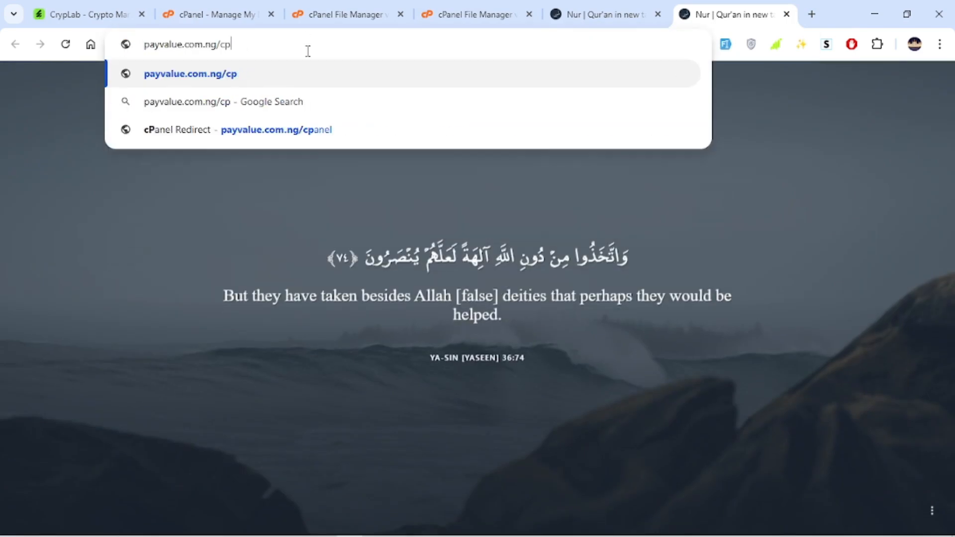
pyautogui.write('rylab')
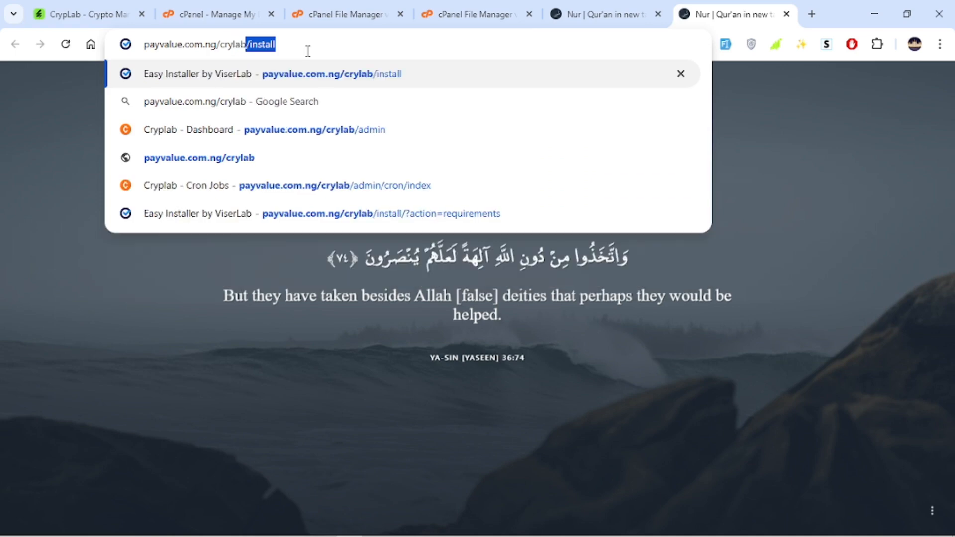
pyautogui.press('Return')
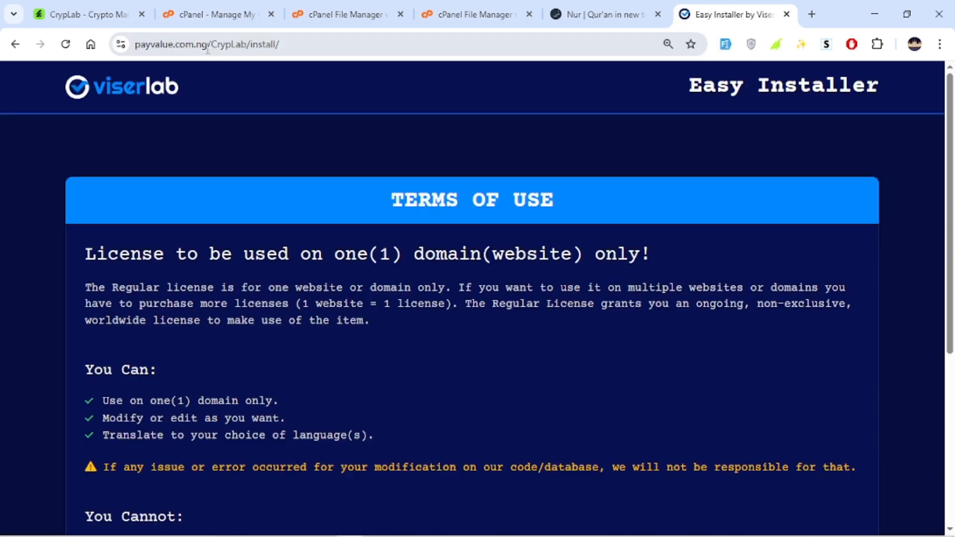
# Review the domain, CrypLab and install parts of the installer address, and read through the terms of use
pyautogui.moveTo(206, 44); pyautogui.dragTo(135, 44)
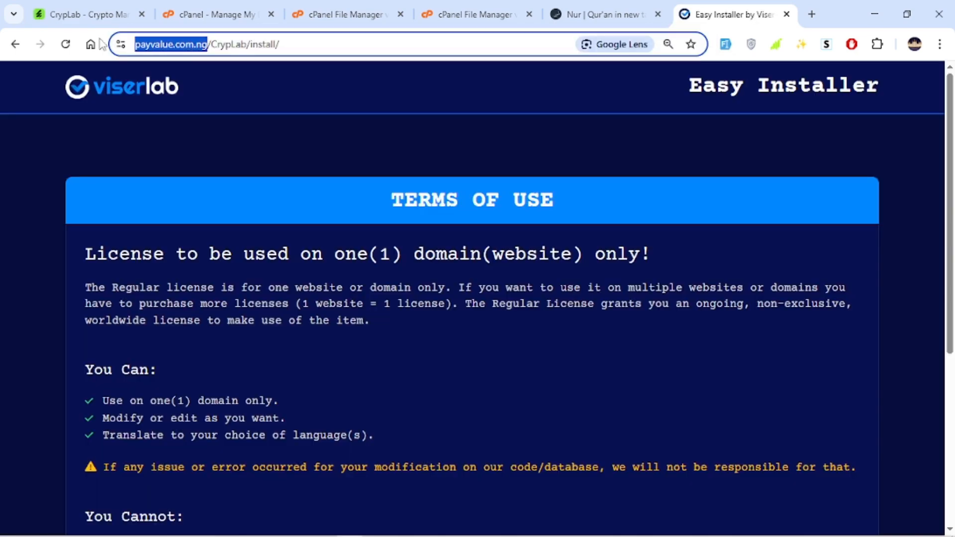
pyautogui.doubleClick(261, 45)
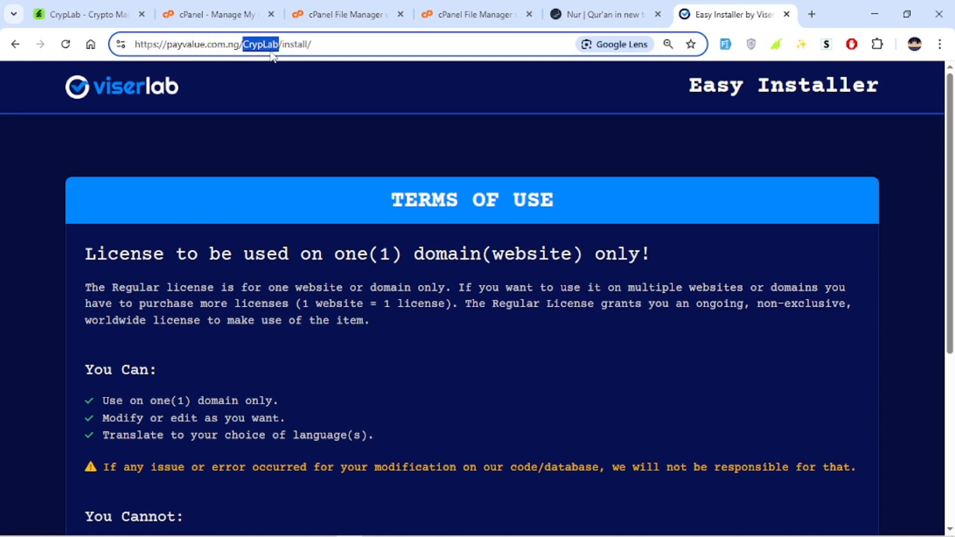
pyautogui.doubleClick(295, 45)
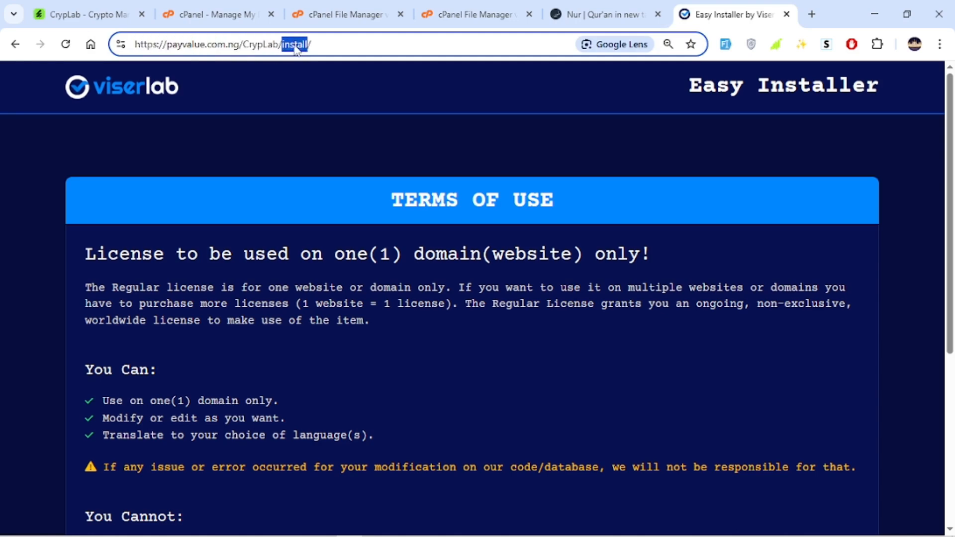
pyautogui.click(333, 47)
pyautogui.click(464, 250)
pyautogui.scroll(-5, 492, 243)
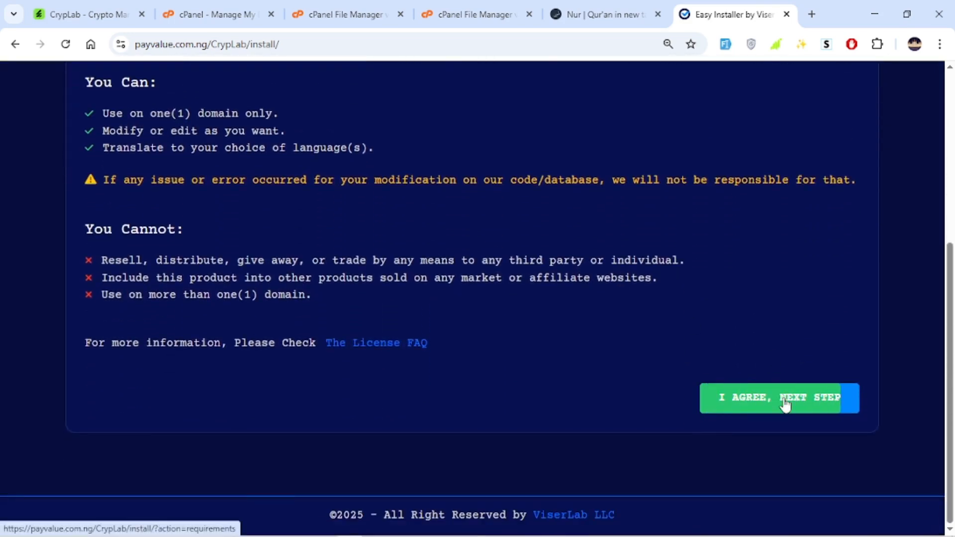
# Accept the installer's terms of use and review the listed PHP extension and folder permission requirements
pyautogui.click(784, 400)
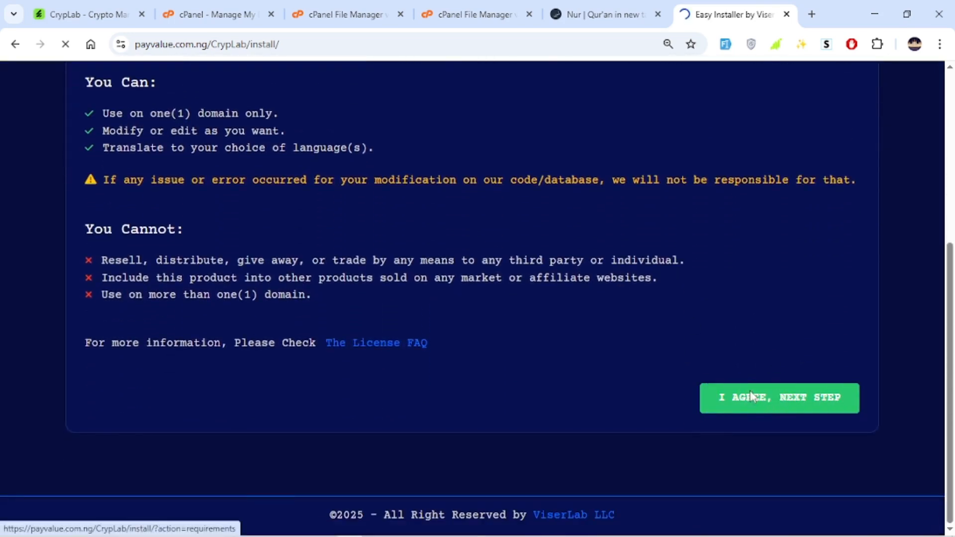
pyautogui.scroll(-1, 523, 205)
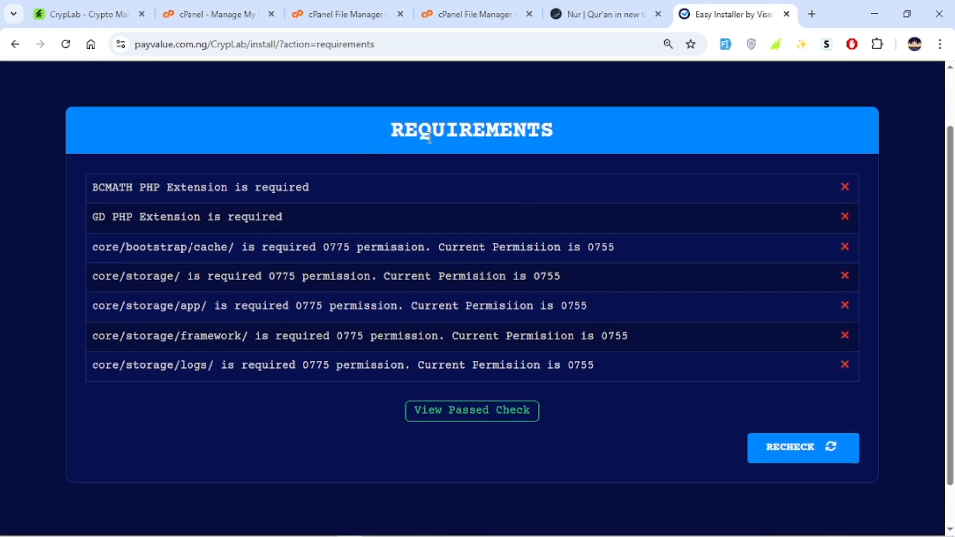
pyautogui.scroll(1, 625, 217)
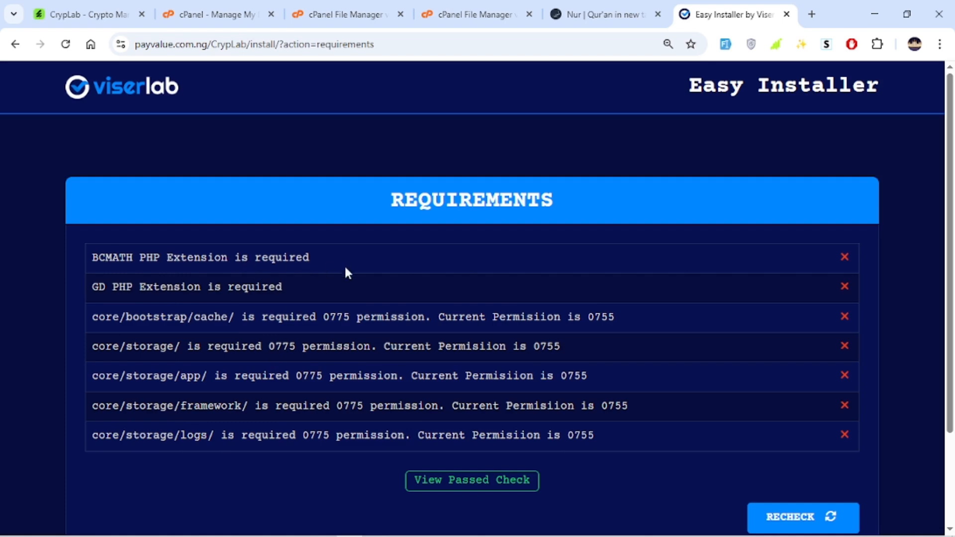
pyautogui.moveTo(345, 268); pyautogui.dragTo(151, 265)
pyautogui.moveTo(98, 289); pyautogui.dragTo(369, 294)
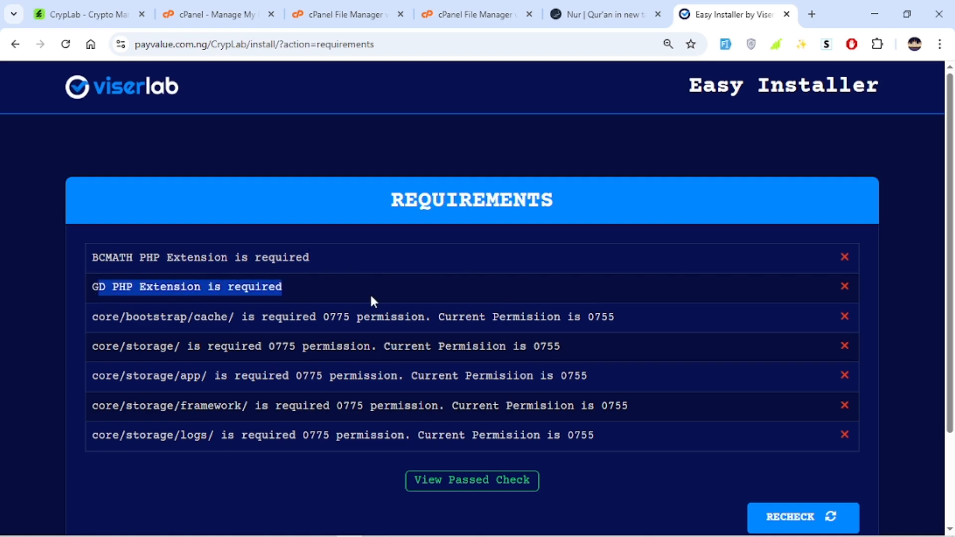
pyautogui.click(372, 294)
pyautogui.moveTo(397, 317); pyautogui.dragTo(451, 435)
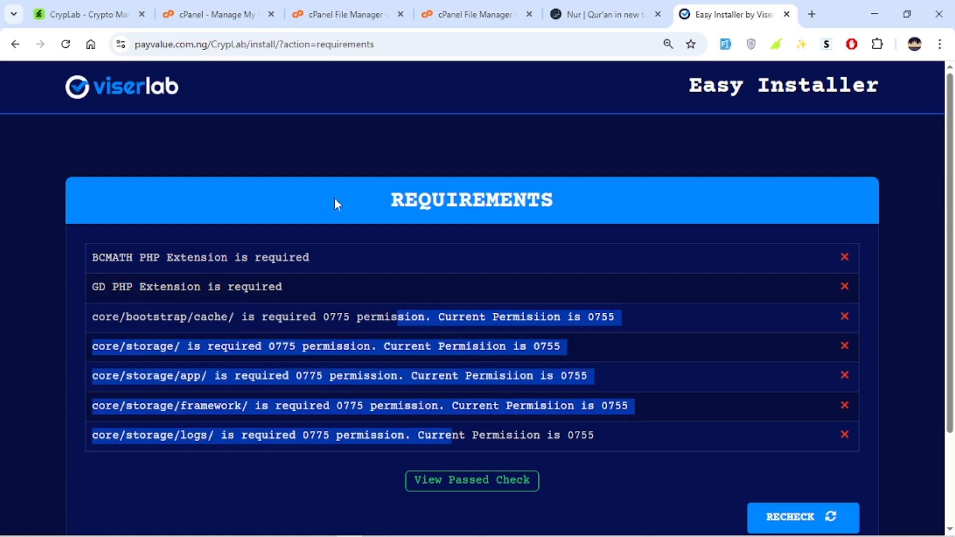
pyautogui.click(463, 276)
pyautogui.moveTo(74, 259); pyautogui.dragTo(438, 271)
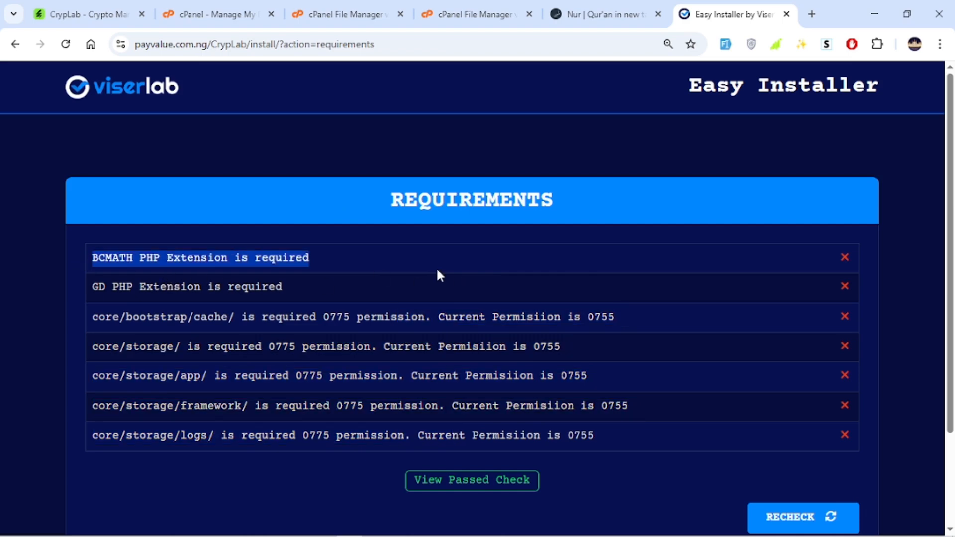
# Return to the cPanel tools page and open Select PHP Version
pyautogui.click(361, 11)
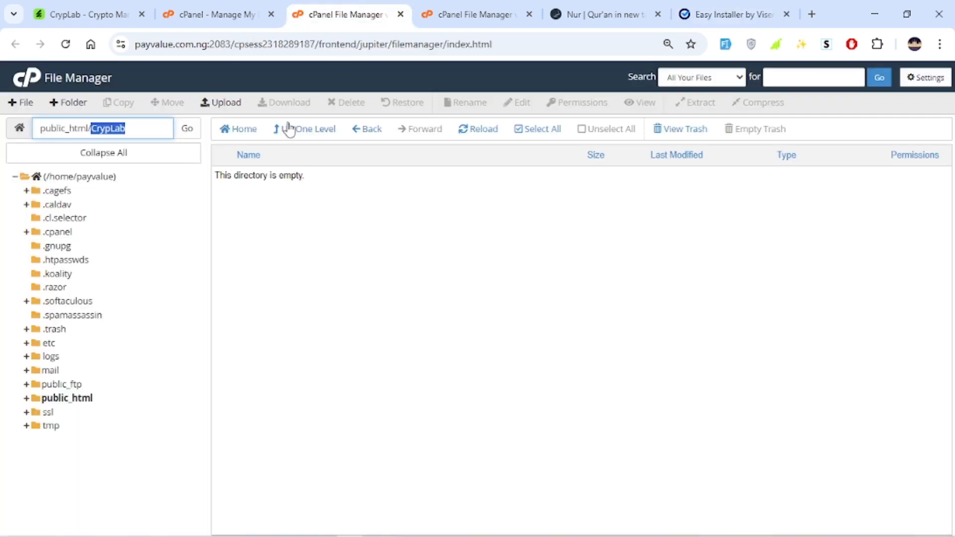
pyautogui.click(231, 15)
pyautogui.click(58, 94)
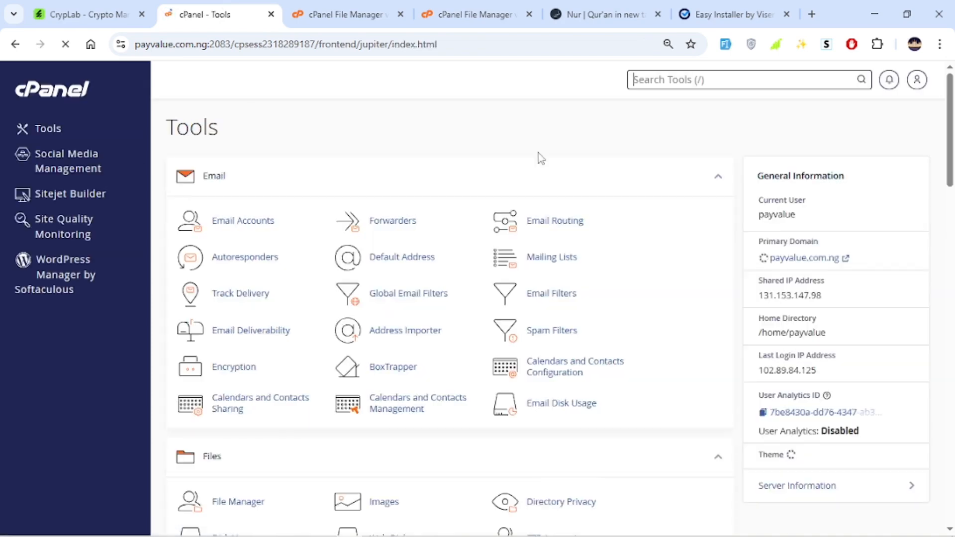
pyautogui.scroll(-3, 588, 177)
pyautogui.scroll(-7, 590, 183)
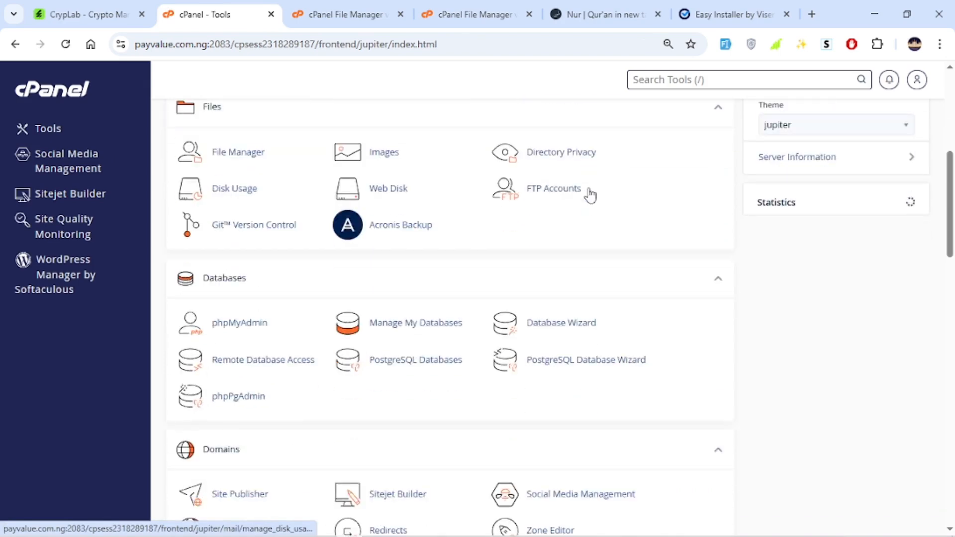
pyautogui.scroll(-12, 547, 323)
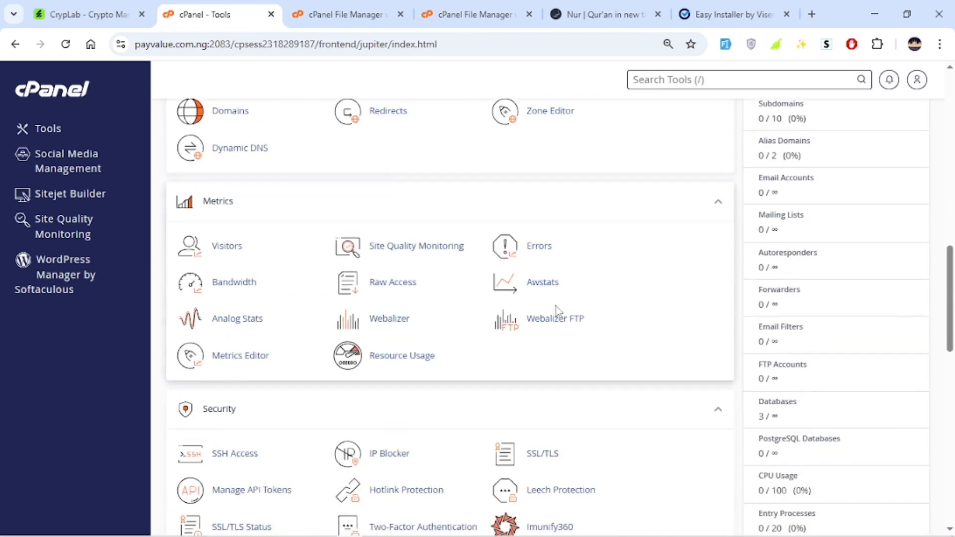
pyautogui.scroll(-2, 538, 344)
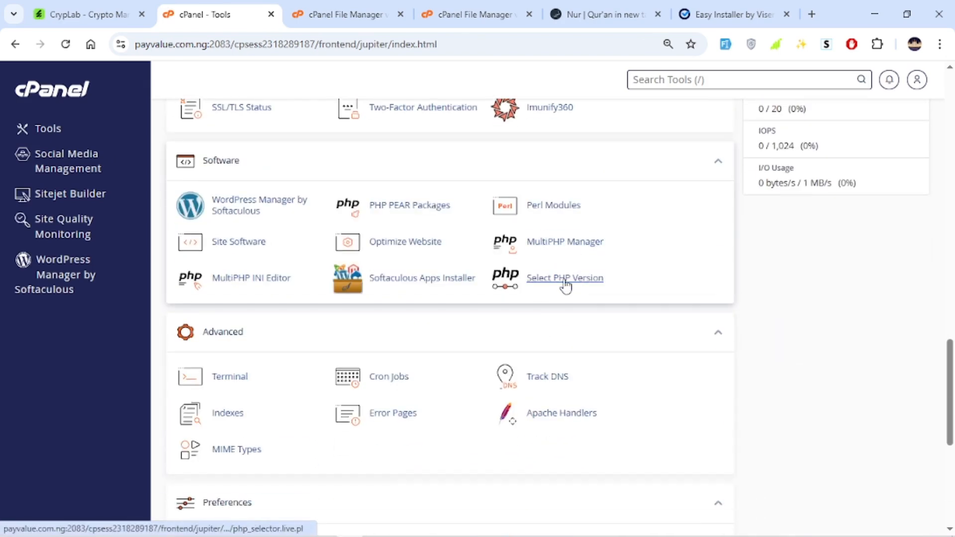
pyautogui.click(566, 284)
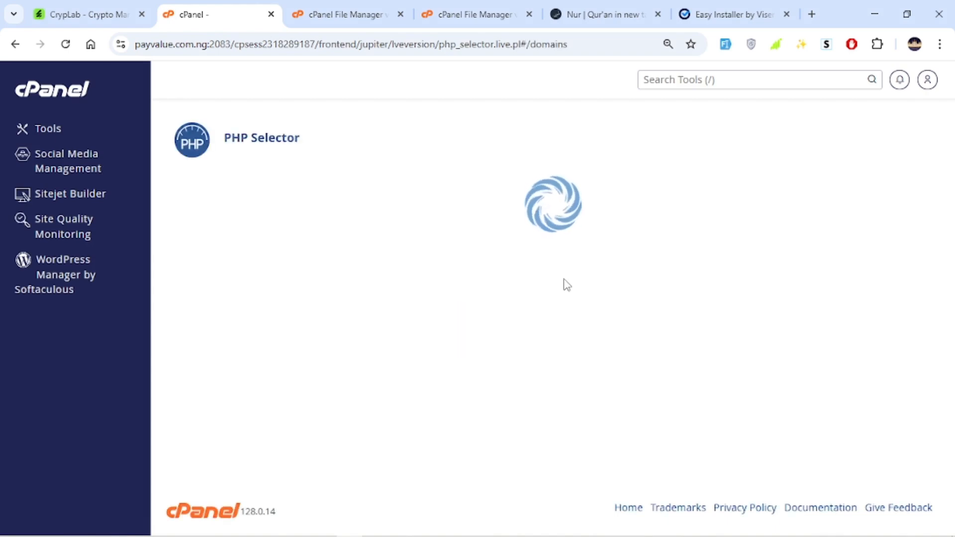
# Open the PHP extensions list, recheck the required extension names in the installer, and enable the bcmath extension
pyautogui.scroll(-3, 428, 272)
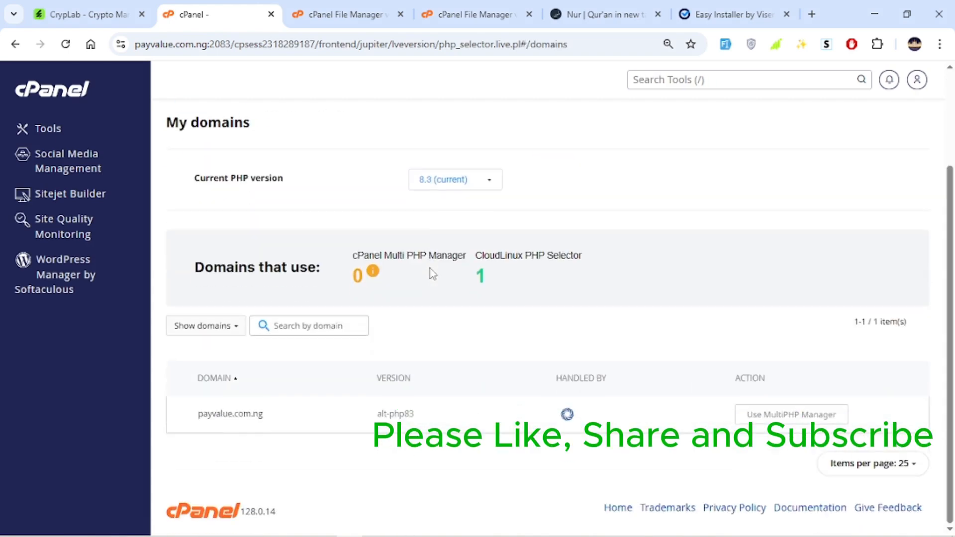
pyautogui.scroll(3, 405, 282)
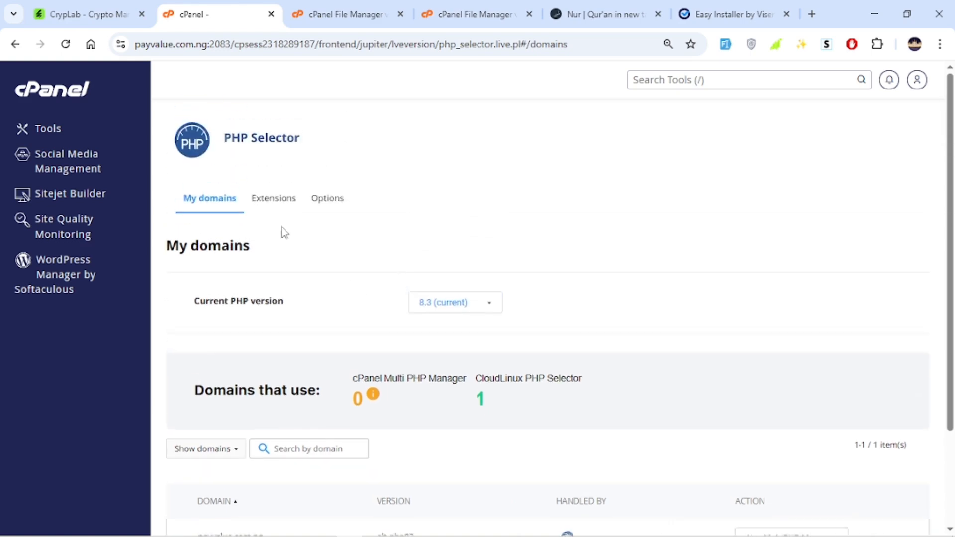
pyautogui.click(277, 198)
pyautogui.scroll(-4, 794, 131)
pyautogui.click(719, 16)
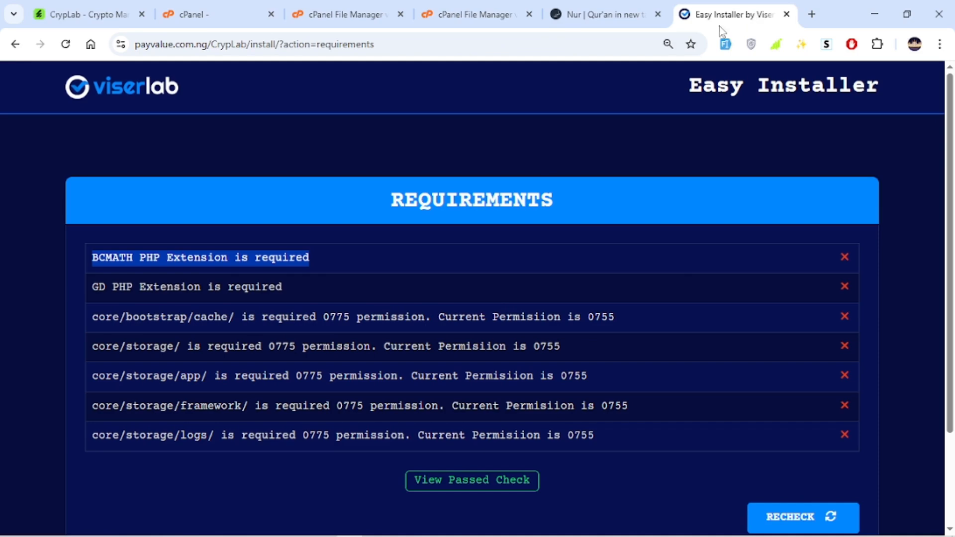
pyautogui.click(311, 14)
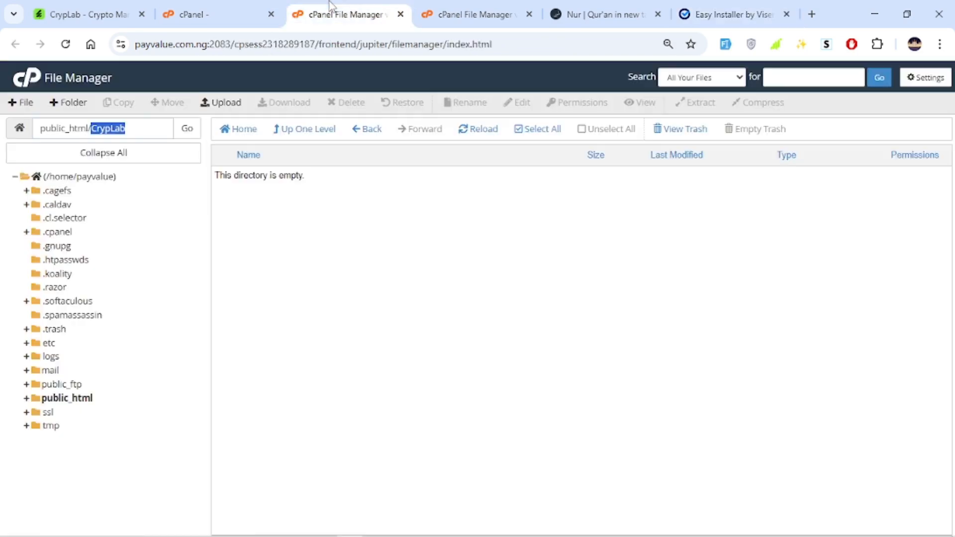
pyautogui.click(214, 15)
pyautogui.scroll(-2, 207, 150)
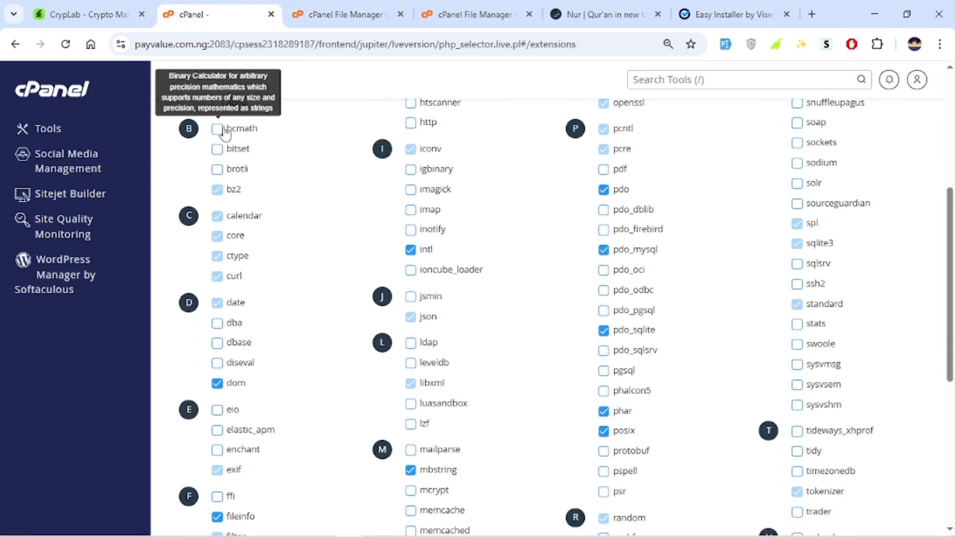
pyautogui.click(216, 128)
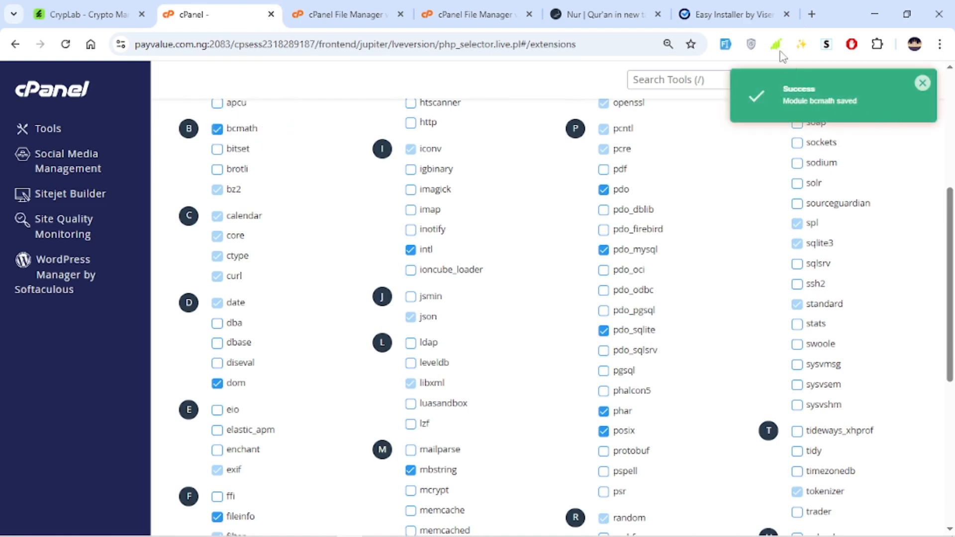
# Check the installer's second extension requirement and enable the gd extension in the PHP Selector
pyautogui.click(741, 15)
pyautogui.click(101, 285)
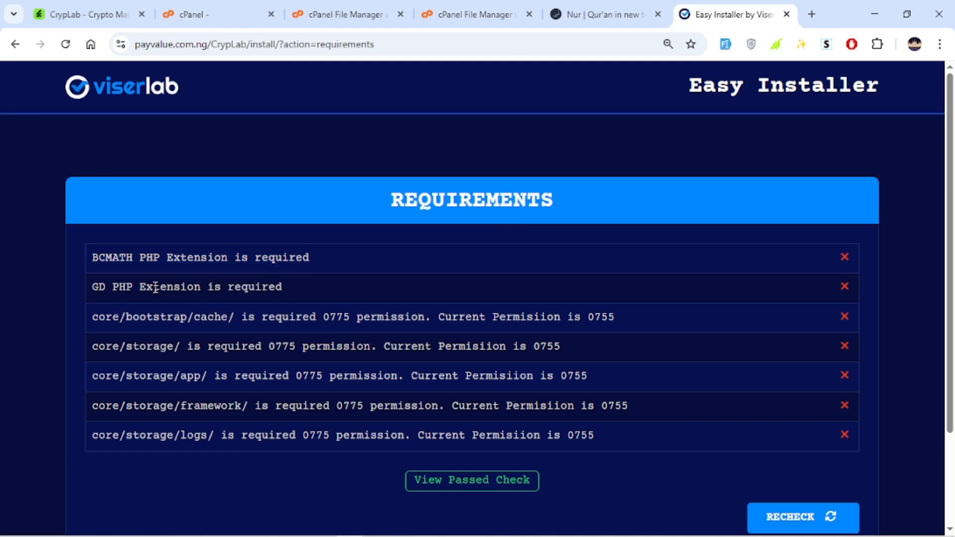
pyautogui.click(196, 14)
pyautogui.scroll(-3, 470, 252)
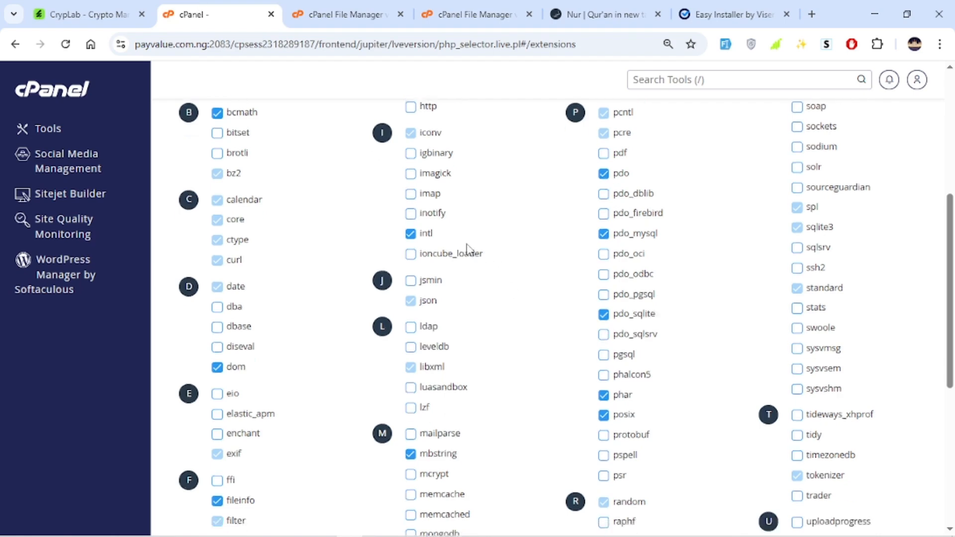
pyautogui.scroll(-3, 333, 343)
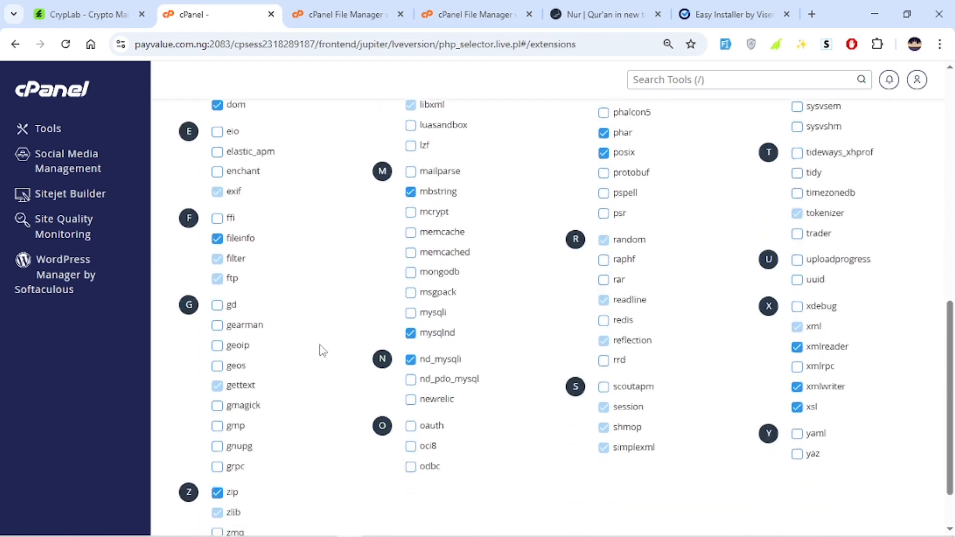
pyautogui.click(217, 304)
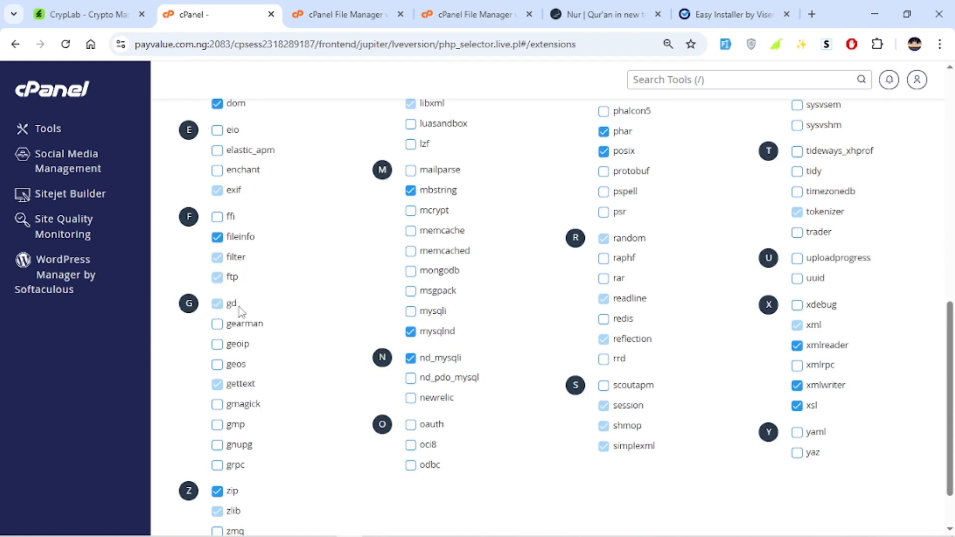
# Recheck the installer's requirements and review the folder paths and the permission value they need
pyautogui.click(731, 15)
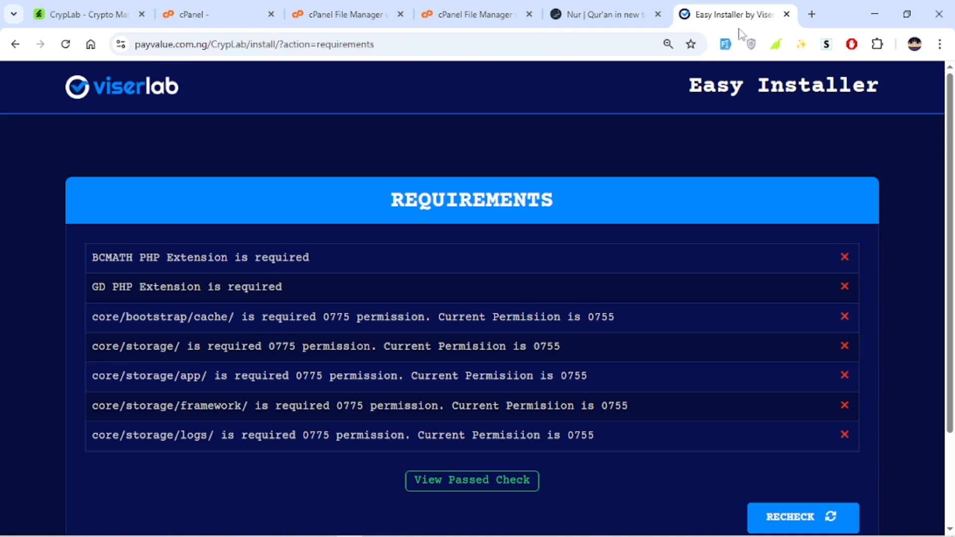
pyautogui.scroll(-2, 821, 432)
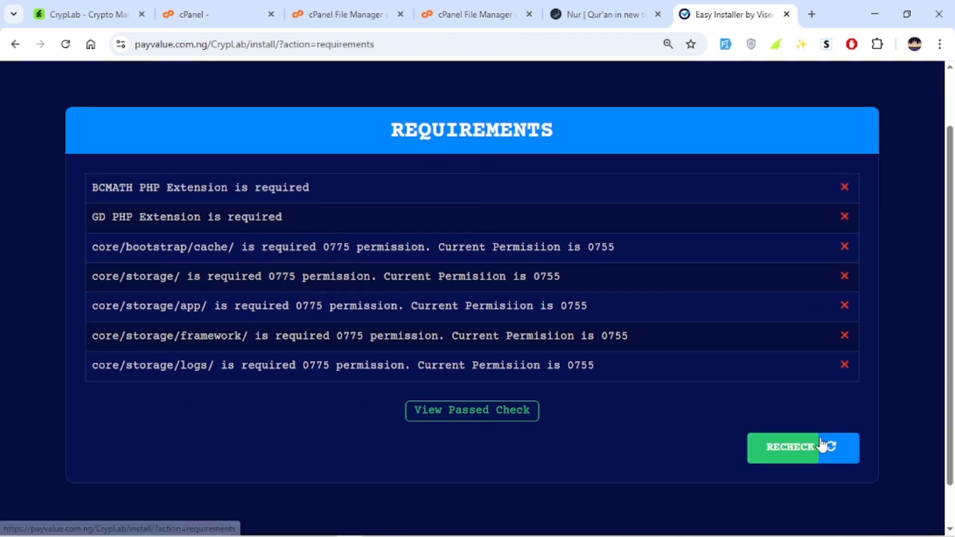
pyautogui.click(822, 444)
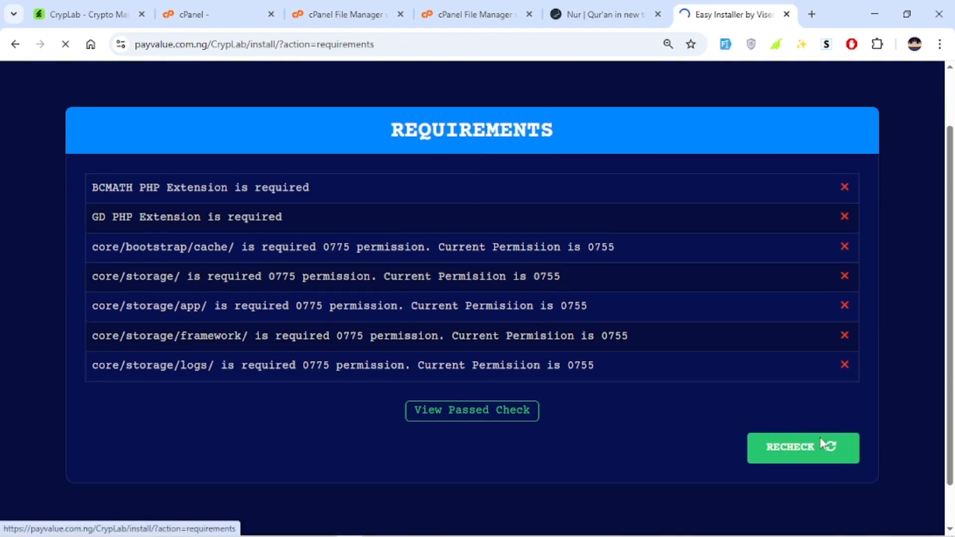
pyautogui.moveTo(69, 245); pyautogui.dragTo(682, 409)
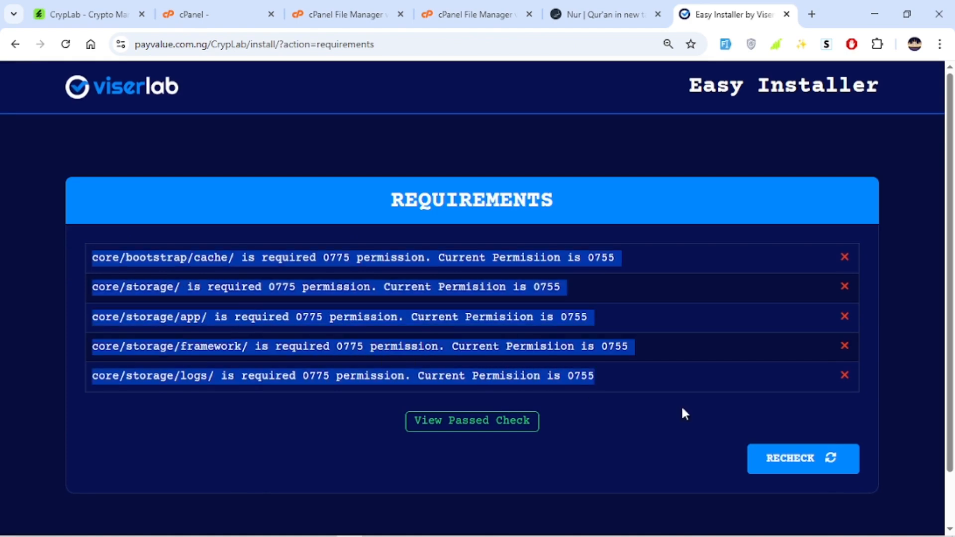
pyautogui.click(417, 317)
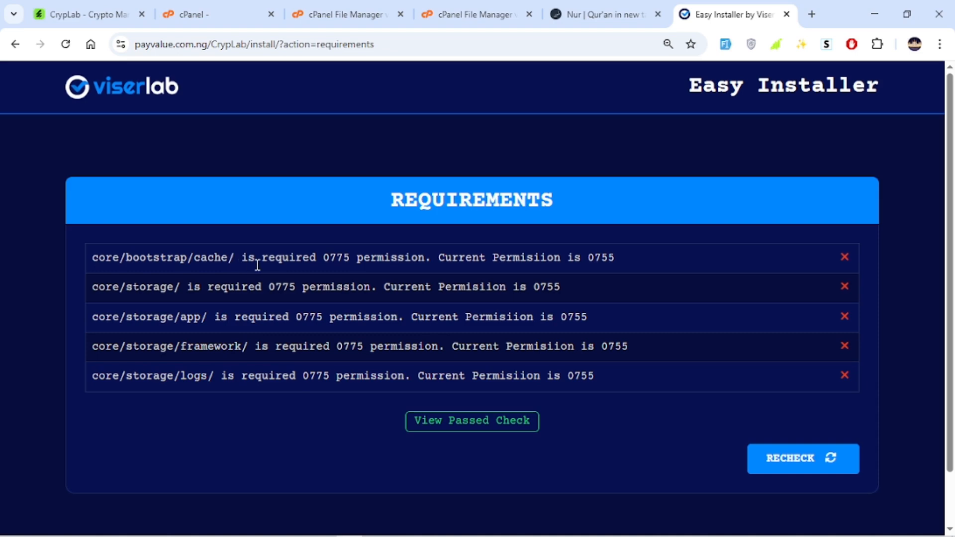
pyautogui.moveTo(282, 259); pyautogui.dragTo(360, 275)
pyautogui.click(348, 261)
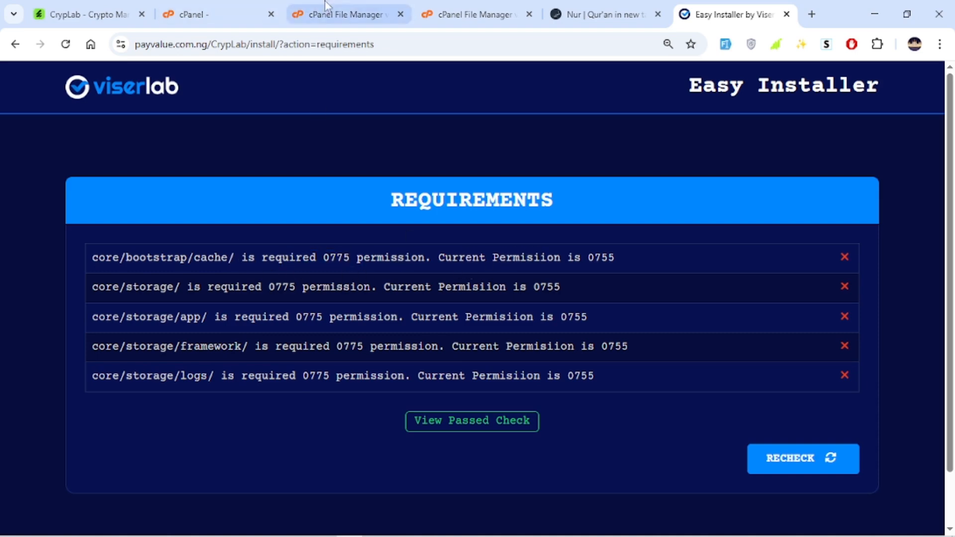
# In File Manager, go from public_html/CrypLab into the core folder and its bootstrap subfolder
pyautogui.click(427, 16)
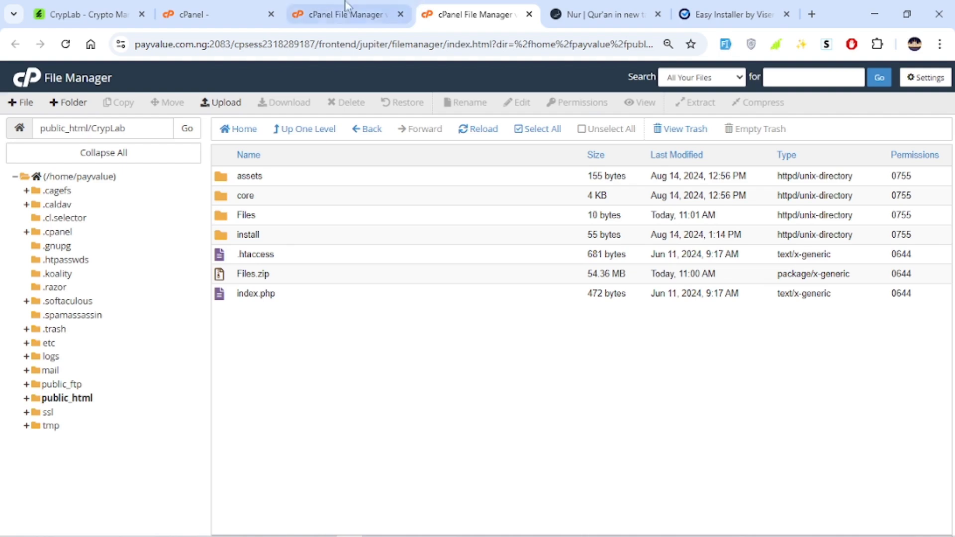
pyautogui.doubleClick(271, 196)
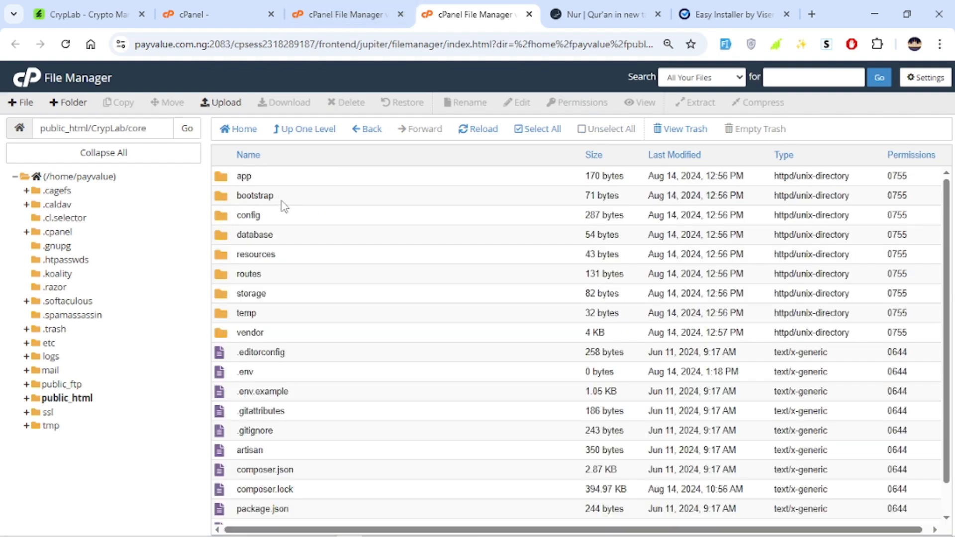
pyautogui.doubleClick(282, 199)
# Verify the required permission value in the installer and set the bootstrap/cache folder's permissions to 0775 by granting the group write access
pyautogui.click(282, 176)
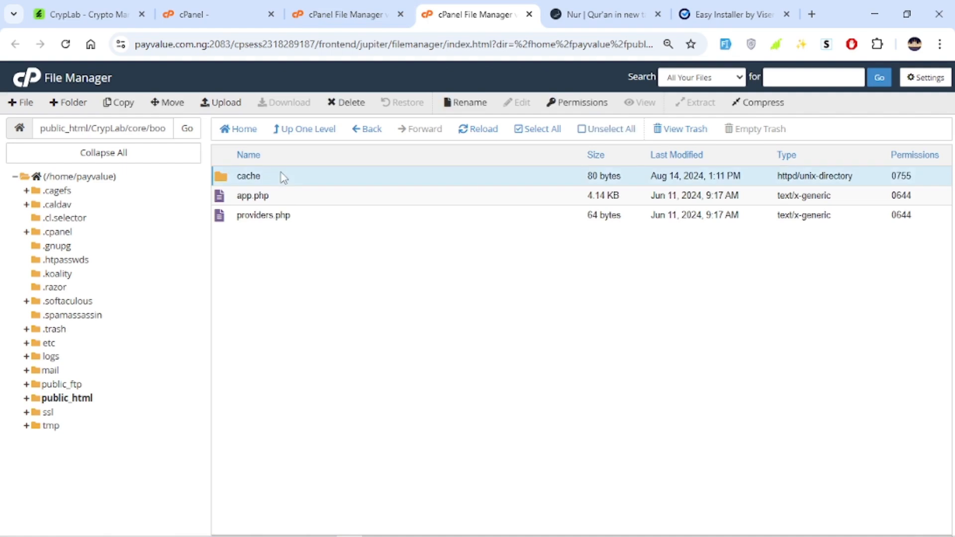
pyautogui.rightClick(282, 177)
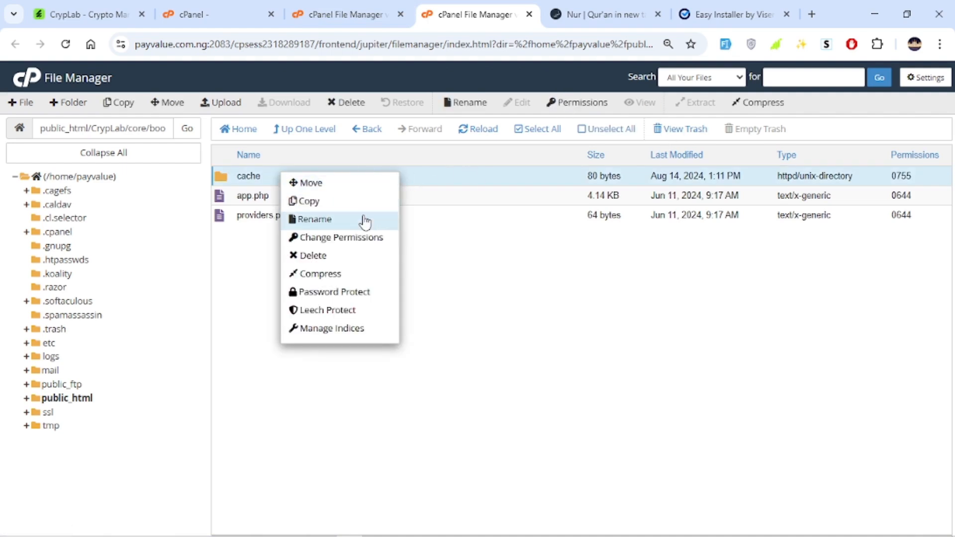
pyautogui.click(338, 243)
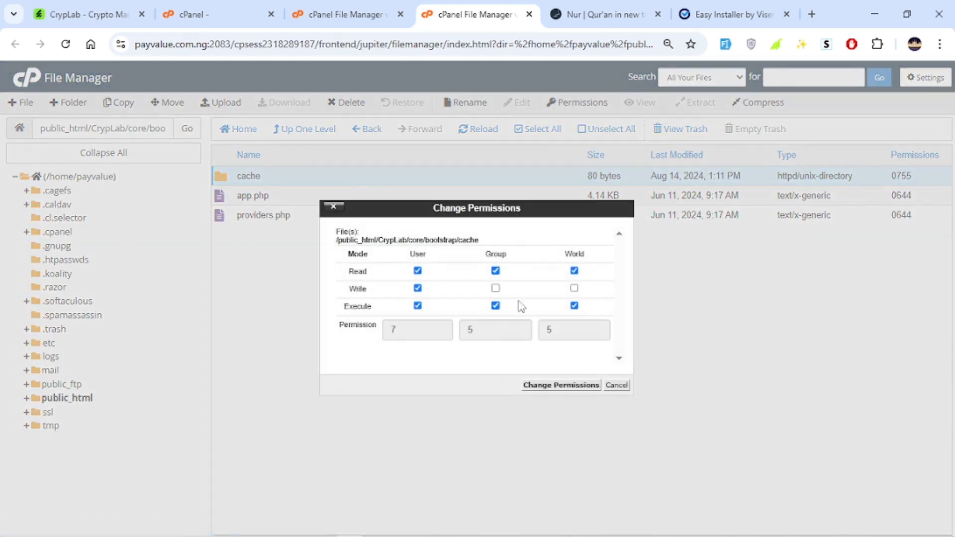
pyautogui.click(716, 14)
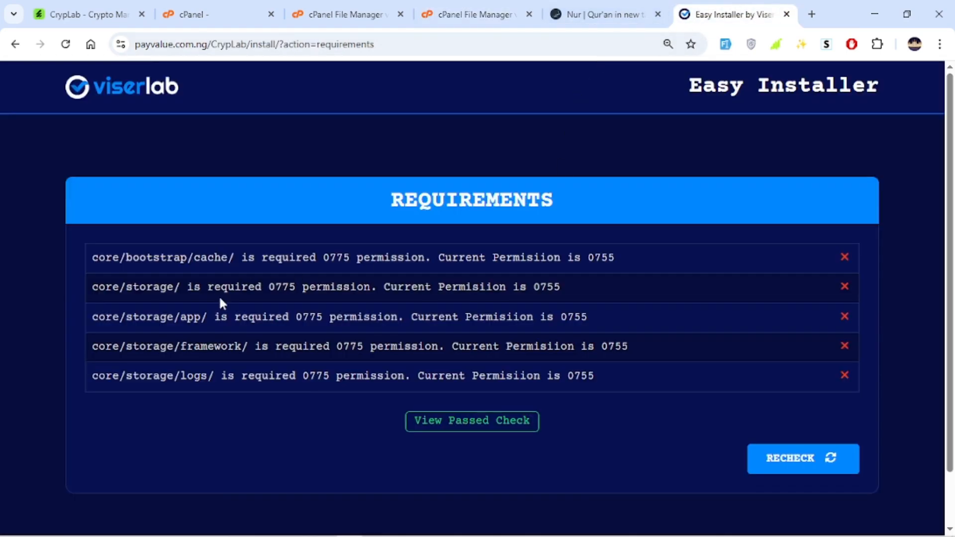
pyautogui.moveTo(327, 259); pyautogui.dragTo(353, 260)
pyautogui.click(472, 15)
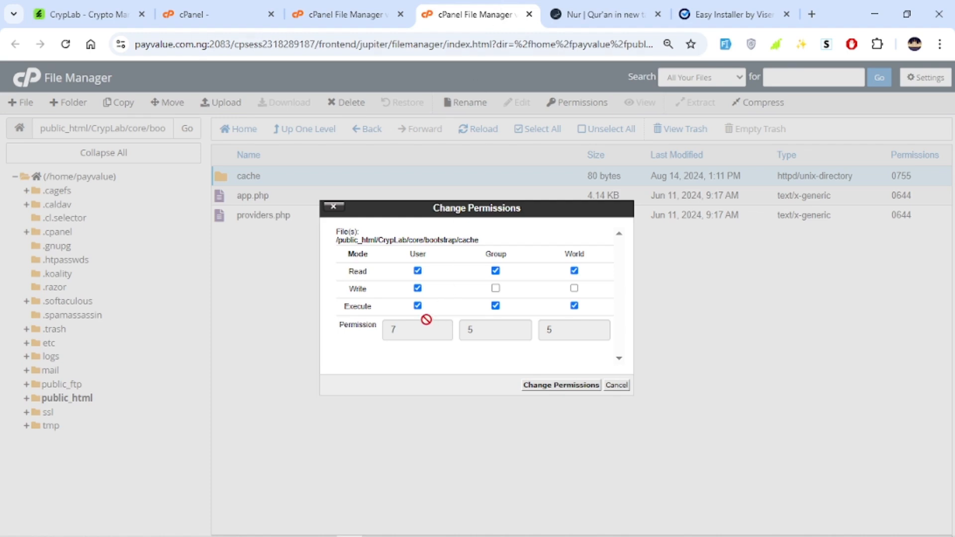
pyautogui.click(496, 289)
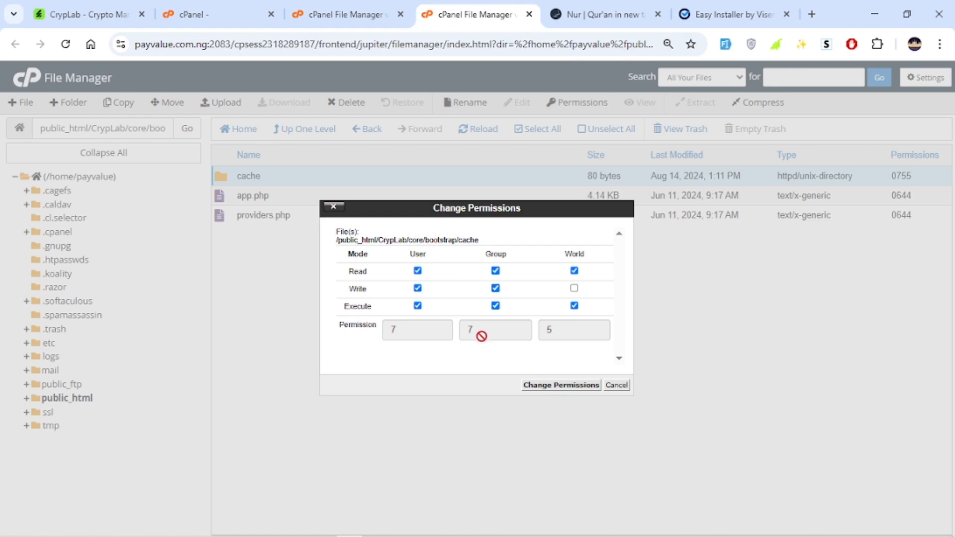
pyautogui.click(546, 386)
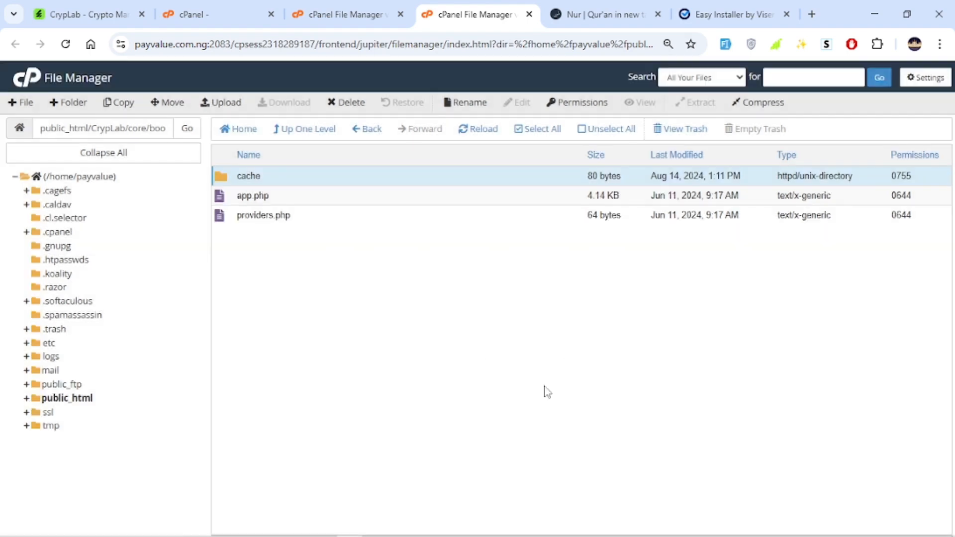
# Check the installer's second folder requirement, return to the core folder, and set its storage folder's permissions to 0775
pyautogui.click(682, 7)
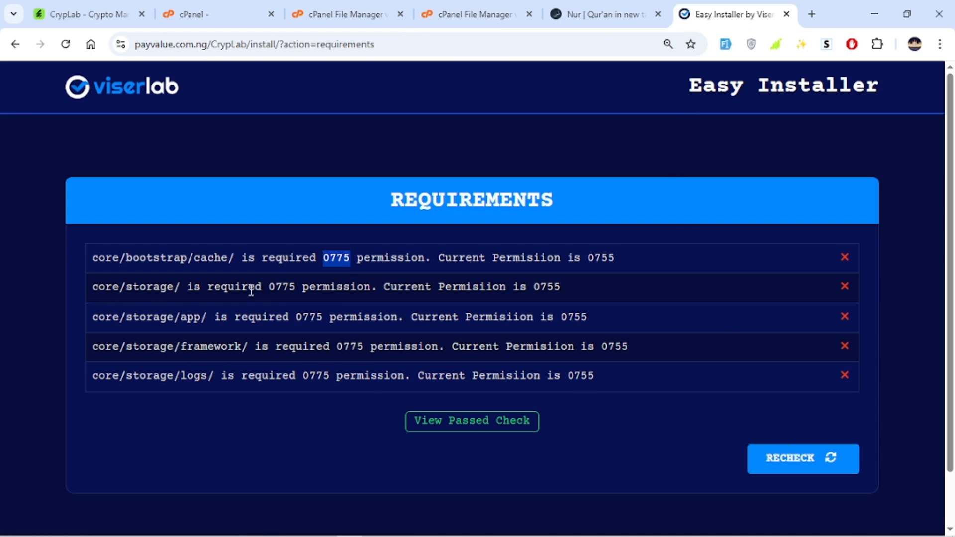
pyautogui.click(470, 14)
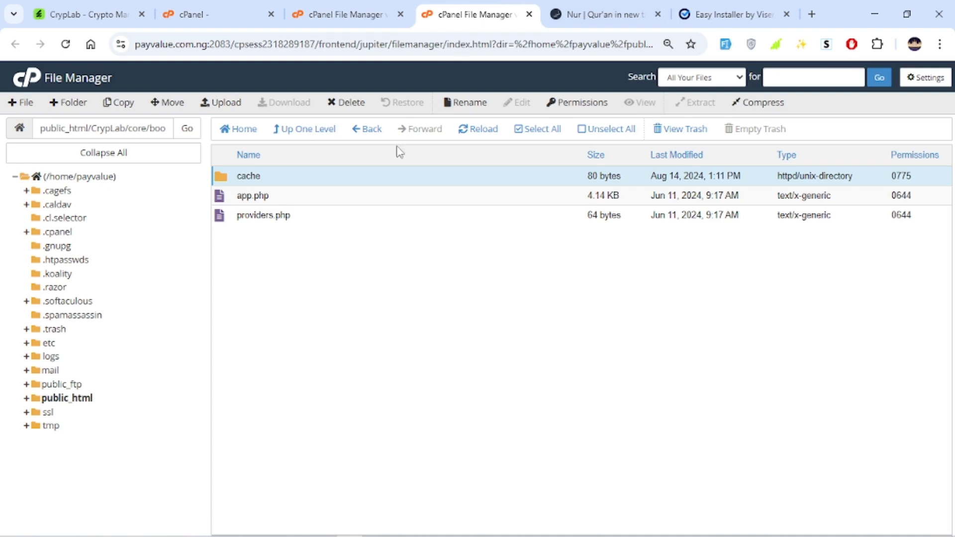
pyautogui.click(316, 137)
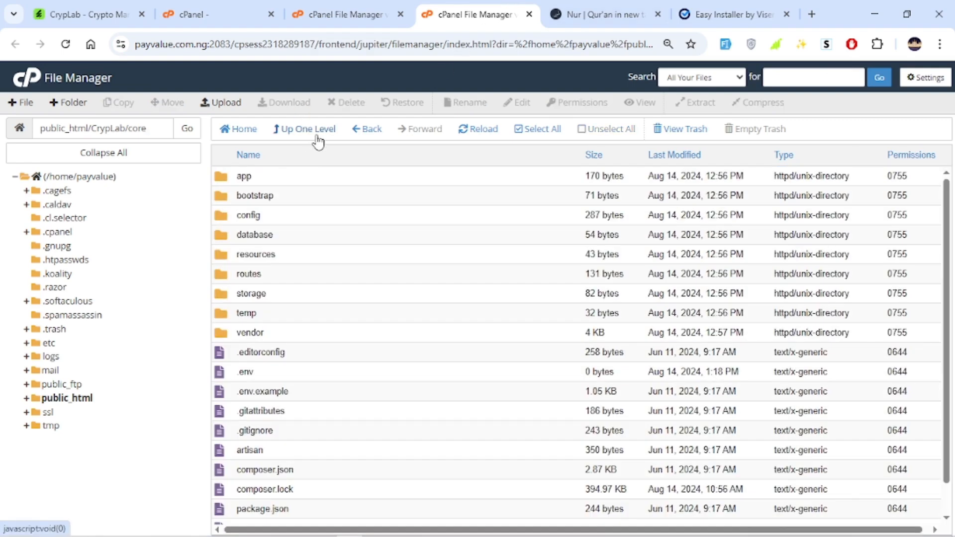
pyautogui.rightClick(298, 299)
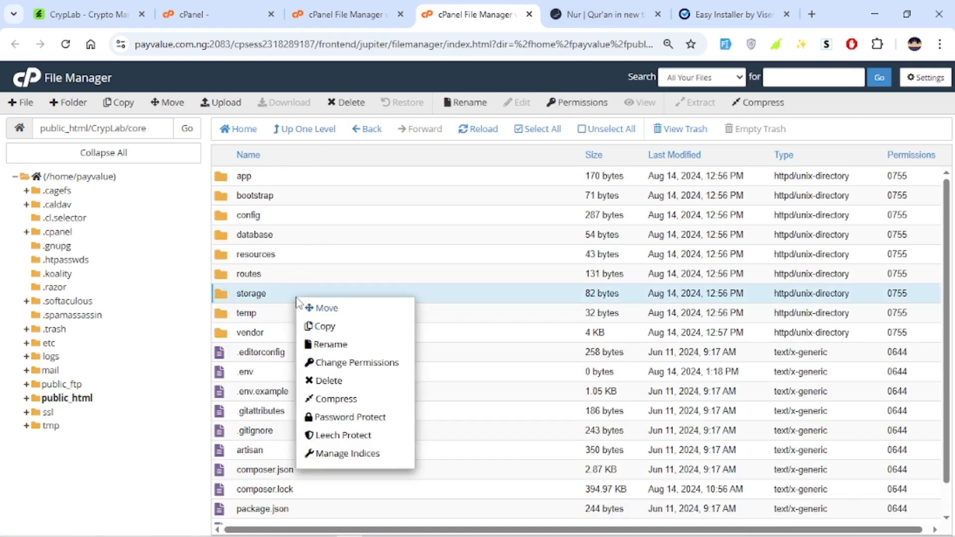
pyautogui.click(376, 363)
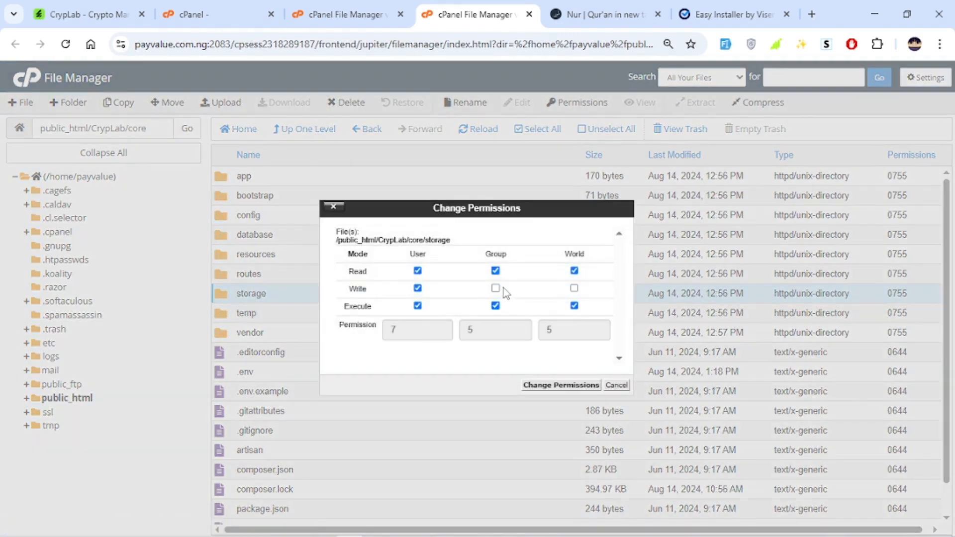
pyautogui.click(496, 289)
pyautogui.click(561, 385)
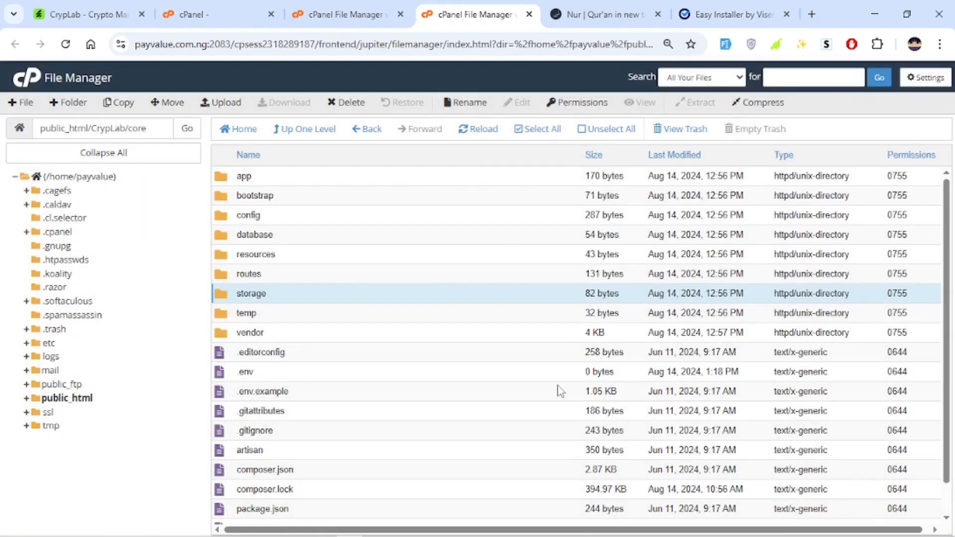
# Check the installer's next folder requirement, open core/storage, and set the app subfolder's permissions to 0775
pyautogui.click(742, 6)
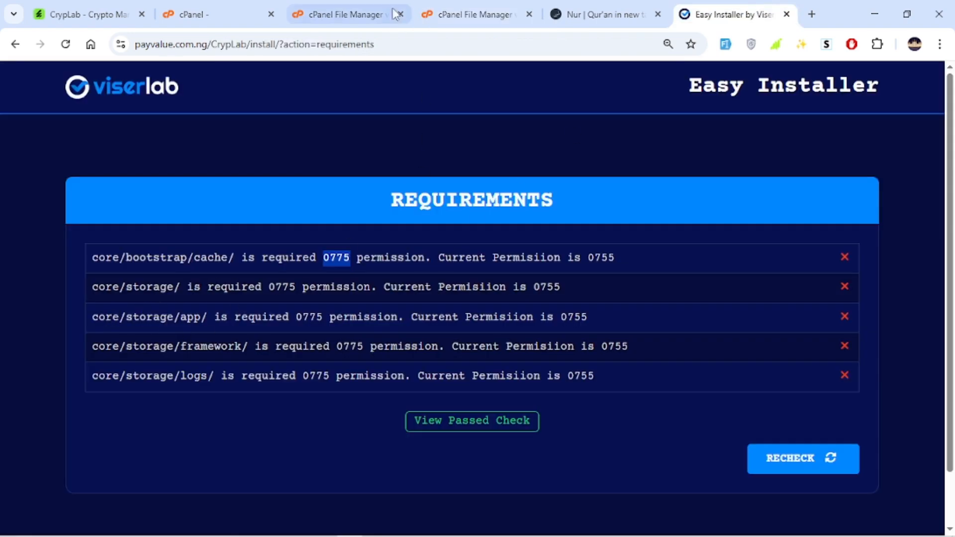
pyautogui.click(494, 18)
pyautogui.doubleClick(287, 295)
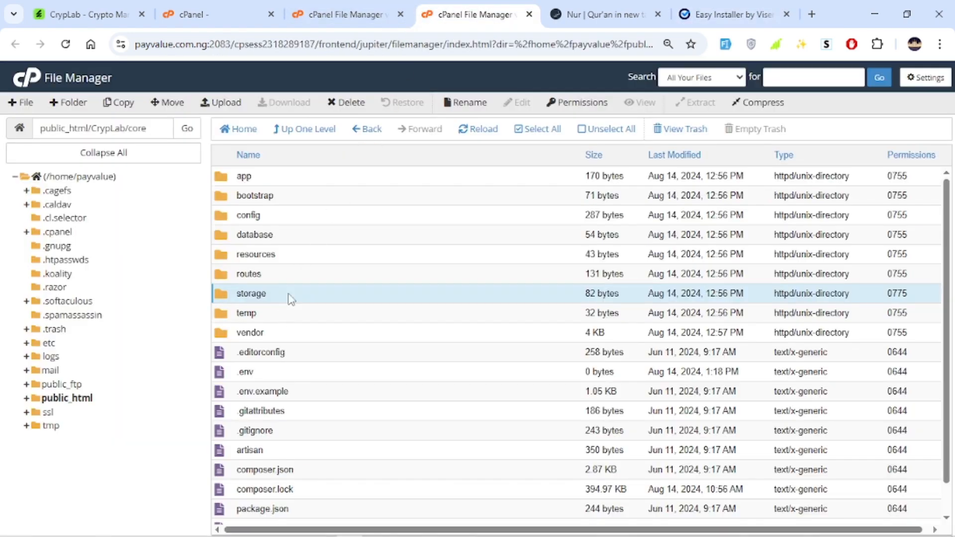
pyautogui.rightClick(298, 184)
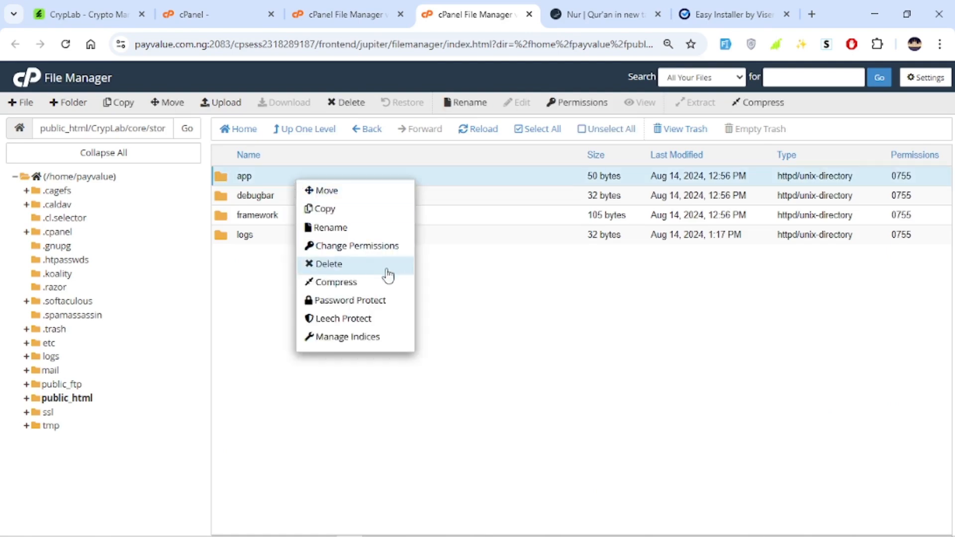
pyautogui.click(378, 246)
pyautogui.click(496, 288)
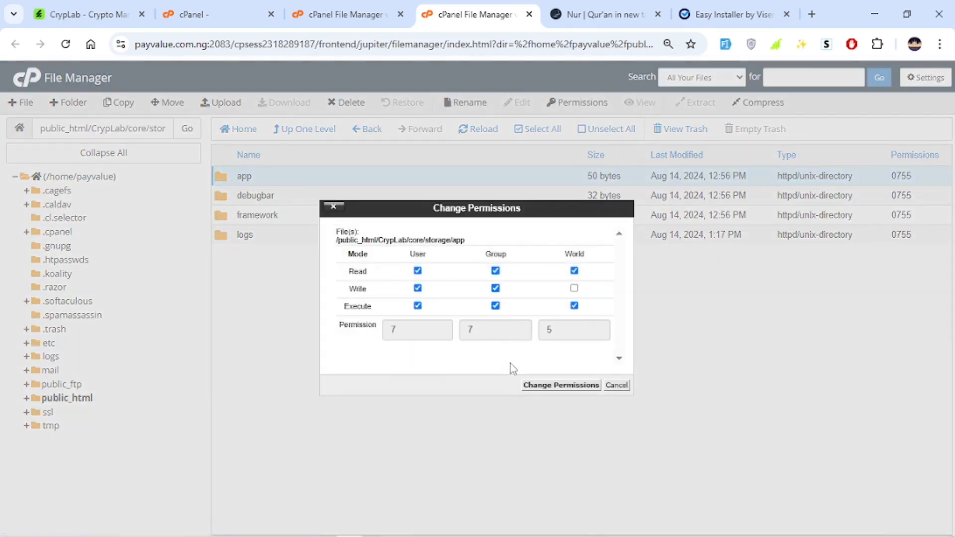
pyautogui.click(539, 387)
# Review the remaining storage paths in the installer and set the framework subfolder's permissions to 0775
pyautogui.click(732, 6)
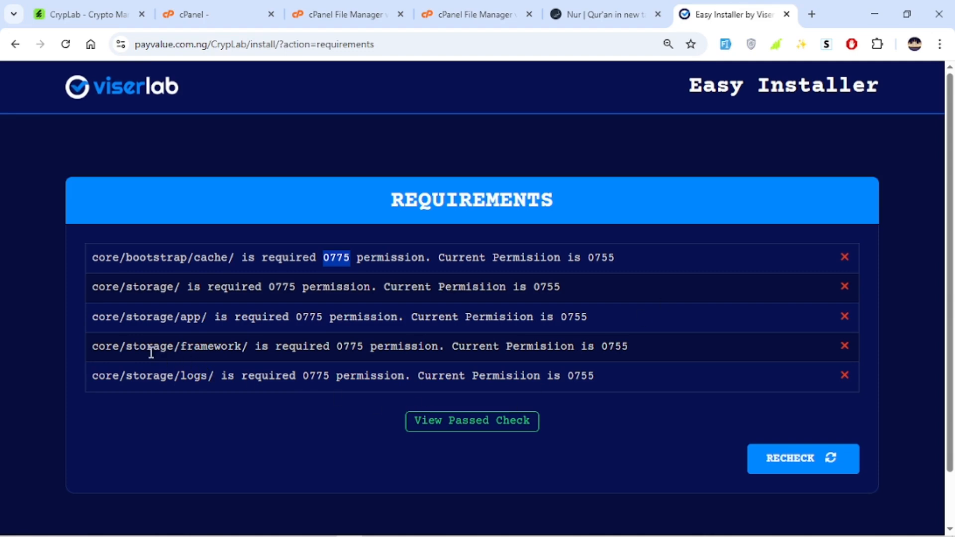
pyautogui.click(448, 13)
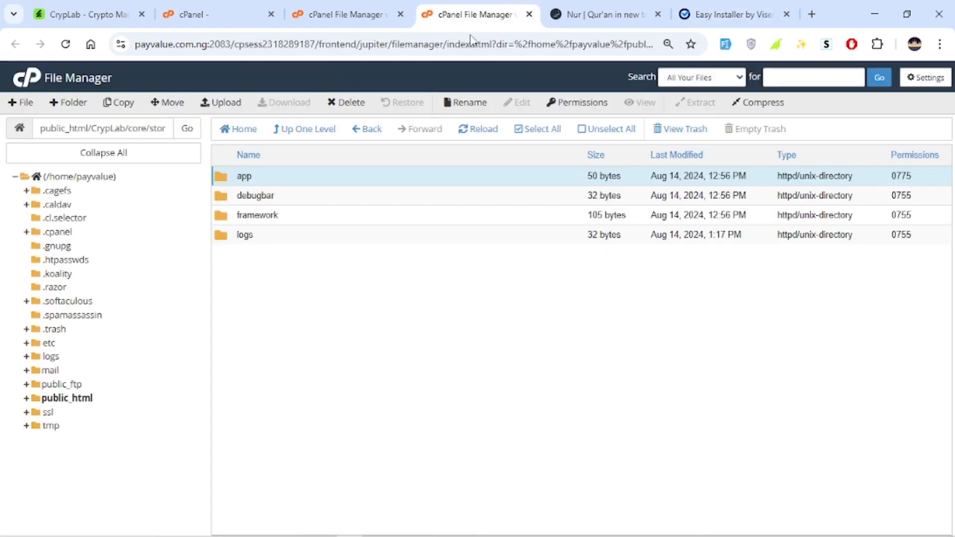
pyautogui.click(703, 7)
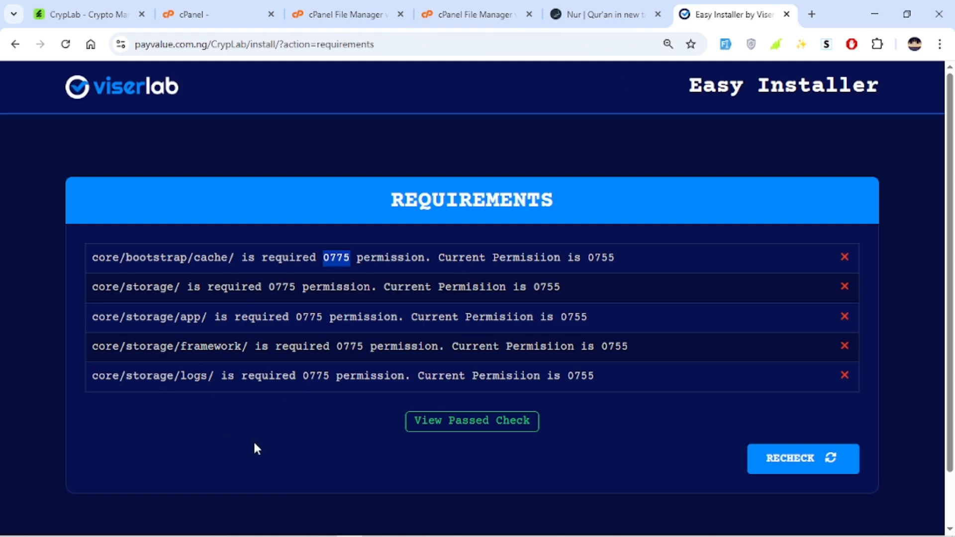
pyautogui.click(358, 13)
pyautogui.click(467, 13)
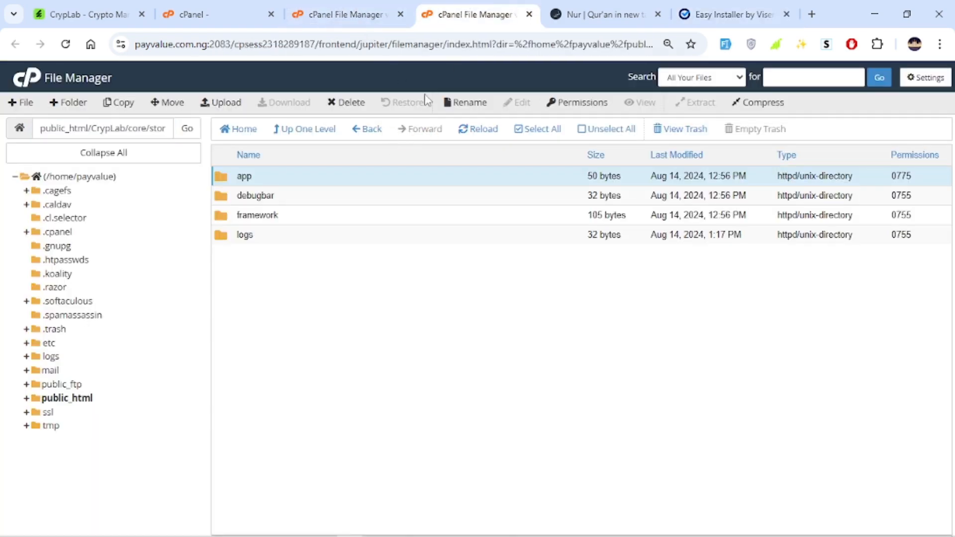
pyautogui.rightClick(321, 218)
pyautogui.click(373, 276)
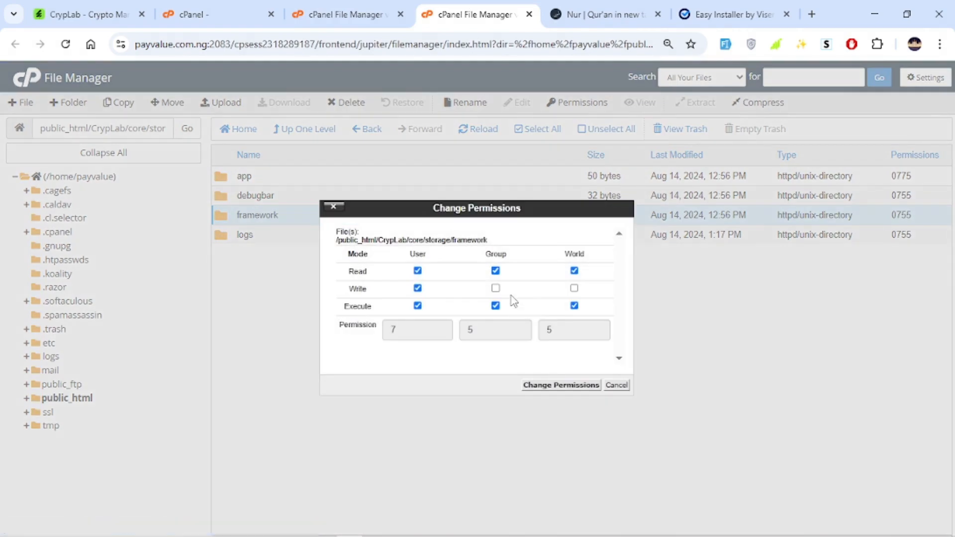
pyautogui.click(494, 288)
pyautogui.click(557, 385)
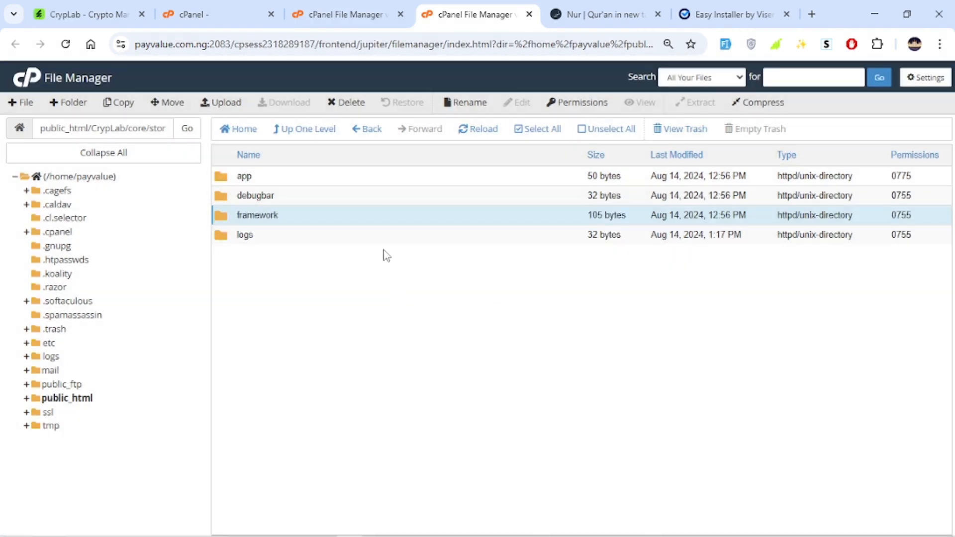
# Set the permissions of the logs subfolder in core/storage to 0775
pyautogui.click(387, 241)
pyautogui.rightClick(388, 242)
pyautogui.click(448, 302)
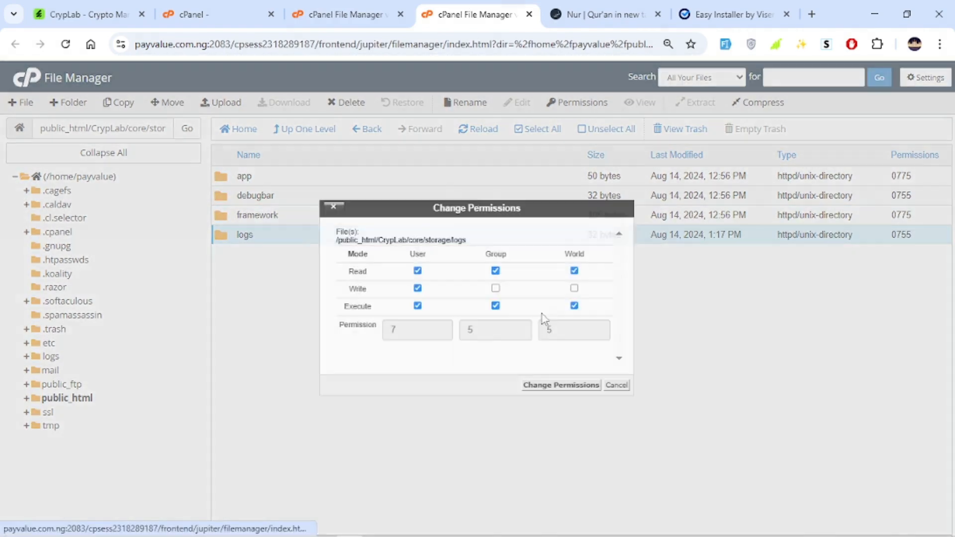
pyautogui.click(495, 289)
pyautogui.click(563, 387)
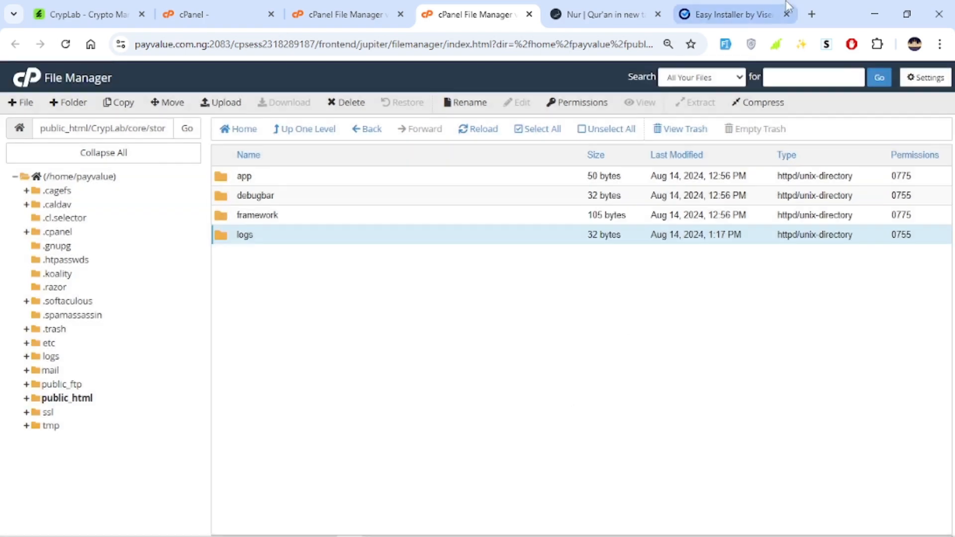
# Recheck the requirements in the installer and continue to the database and admin information form
pyautogui.click(734, 14)
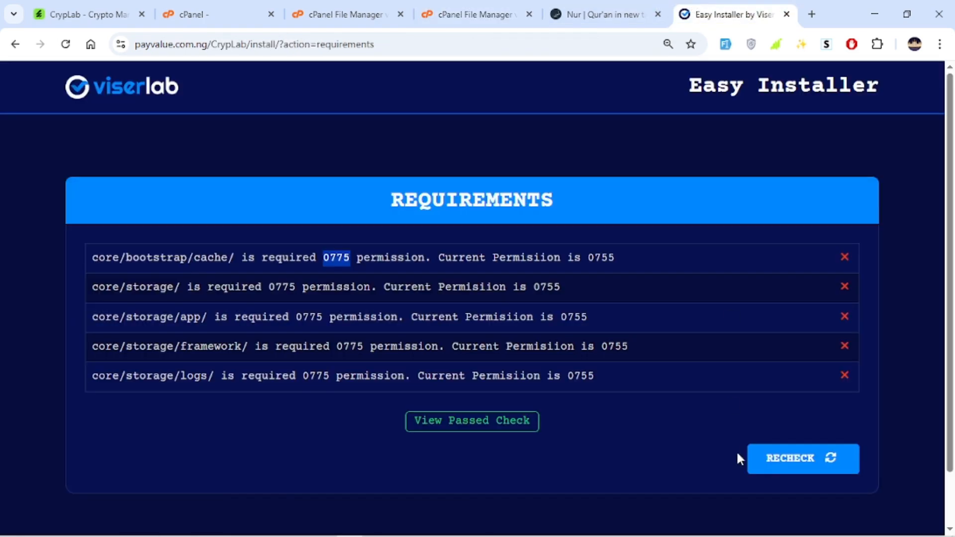
pyautogui.click(781, 467)
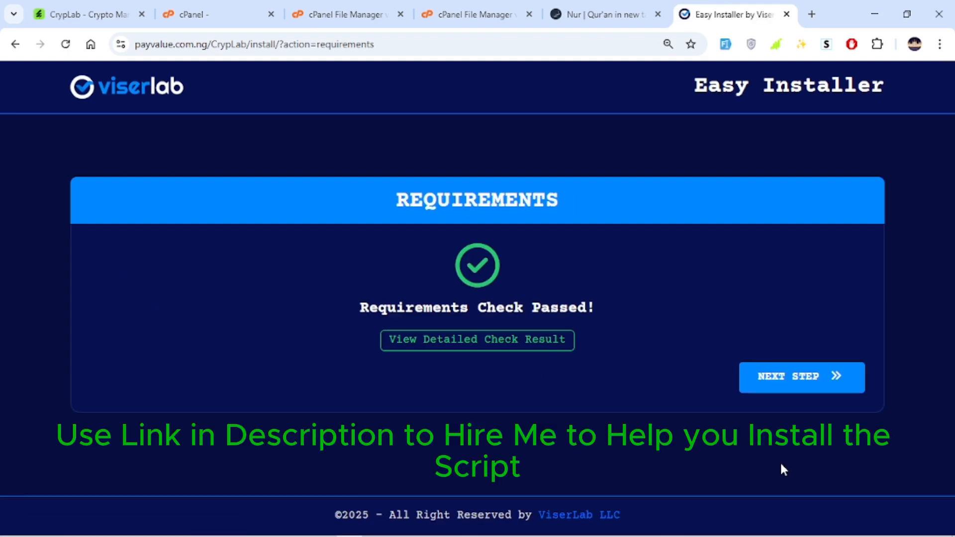
pyautogui.click(813, 366)
pyautogui.scroll(-3, 486, 268)
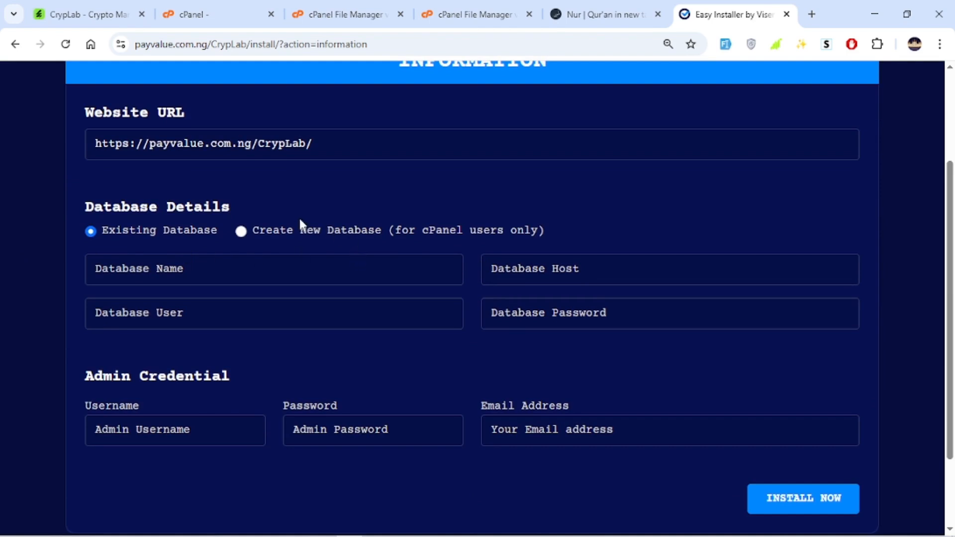
# Fill in the existing database details with name payvalue_crylab, host 127.0.0.1 and user payvalue_crylab
pyautogui.click(189, 267)
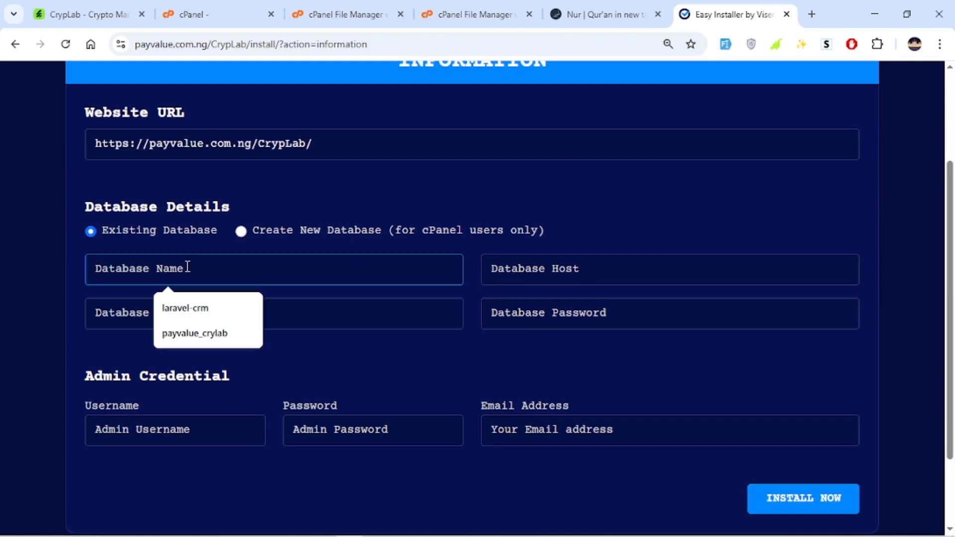
pyautogui.click(209, 331)
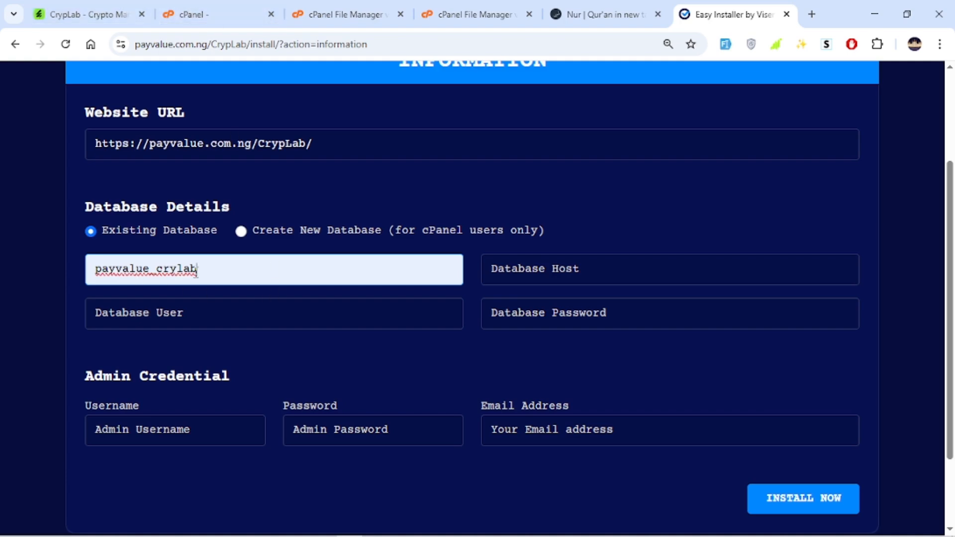
pyautogui.click(575, 275)
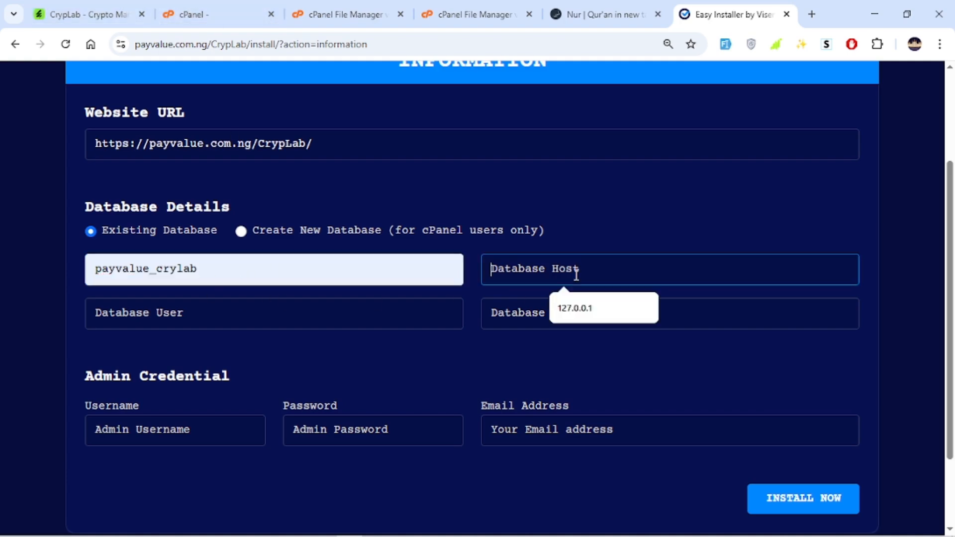
pyautogui.click(575, 311)
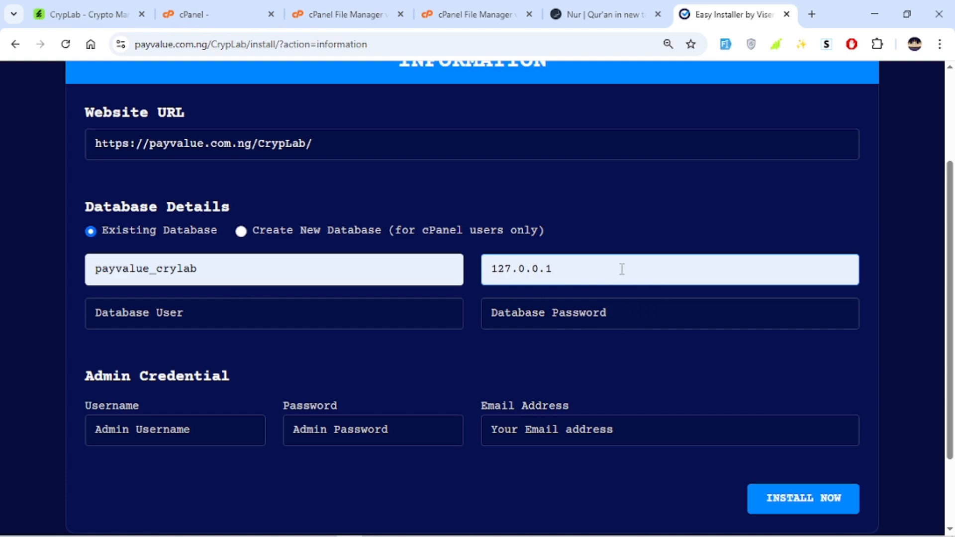
pyautogui.click(241, 315)
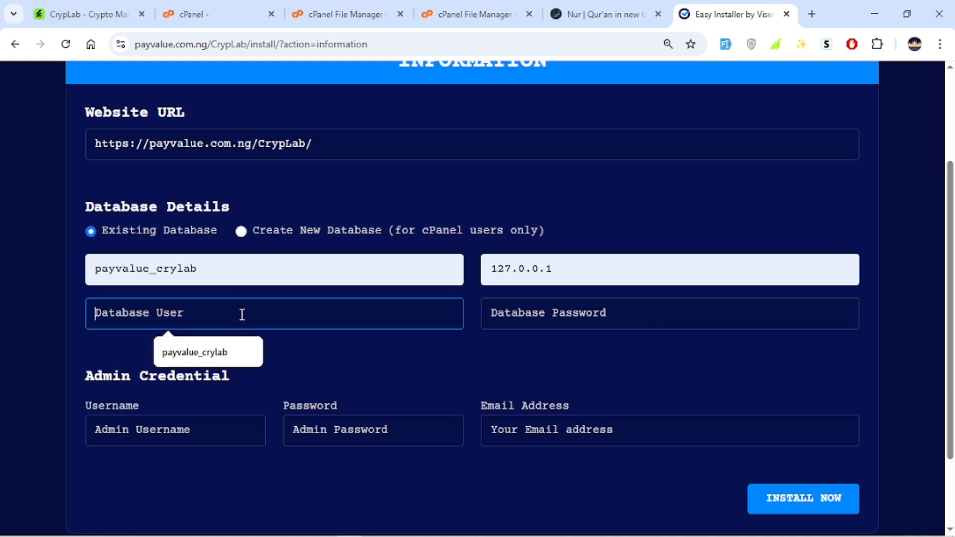
pyautogui.click(219, 357)
pyautogui.click(307, 340)
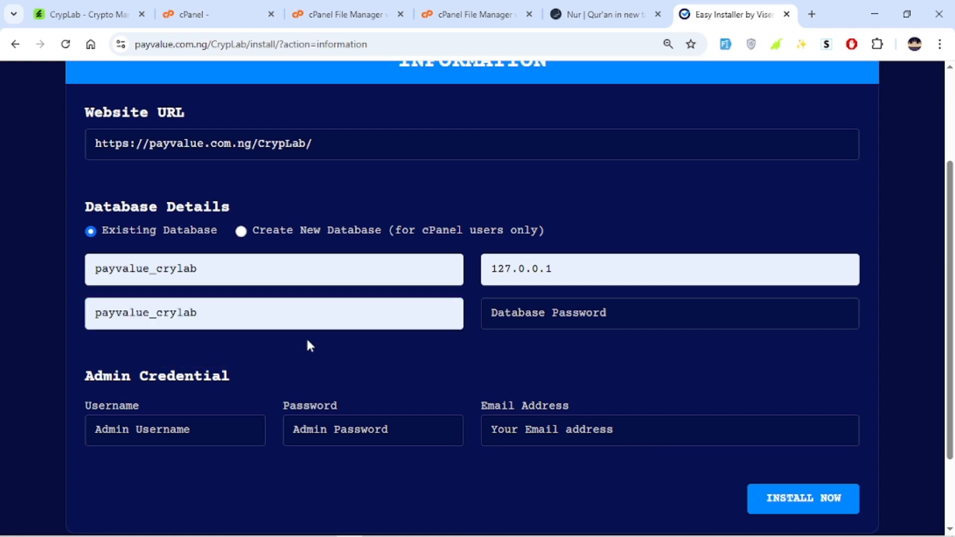
# Copy the saved database user password from the other browser tab and paste it into the installer's database password field
pyautogui.click(594, 316)
pyautogui.click(612, 14)
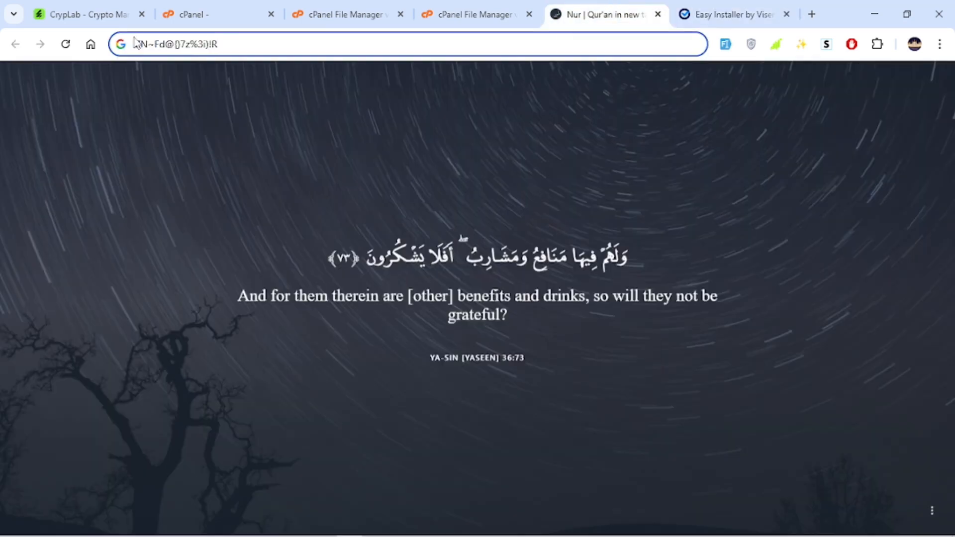
pyautogui.hotkey('ctrl', 'a')
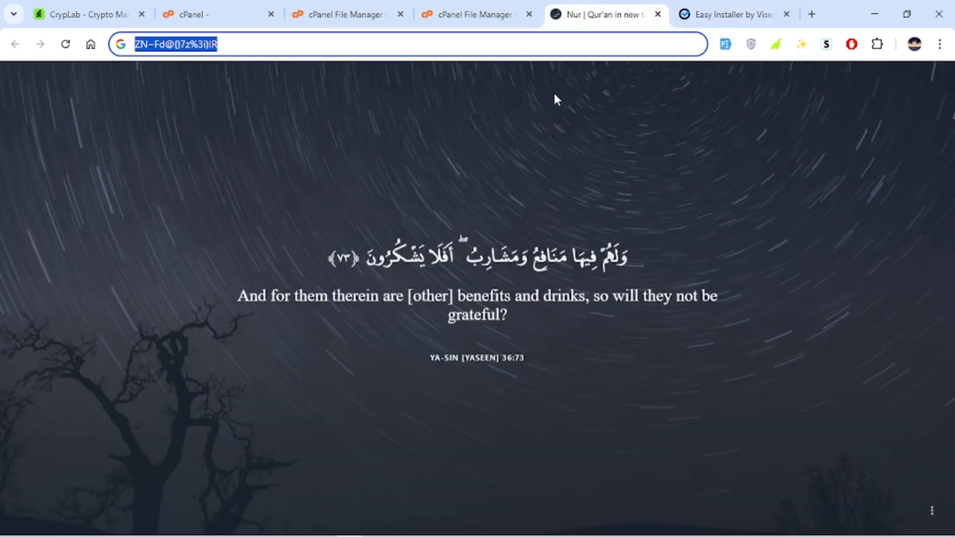
pyautogui.click(731, 14)
pyautogui.click(593, 312)
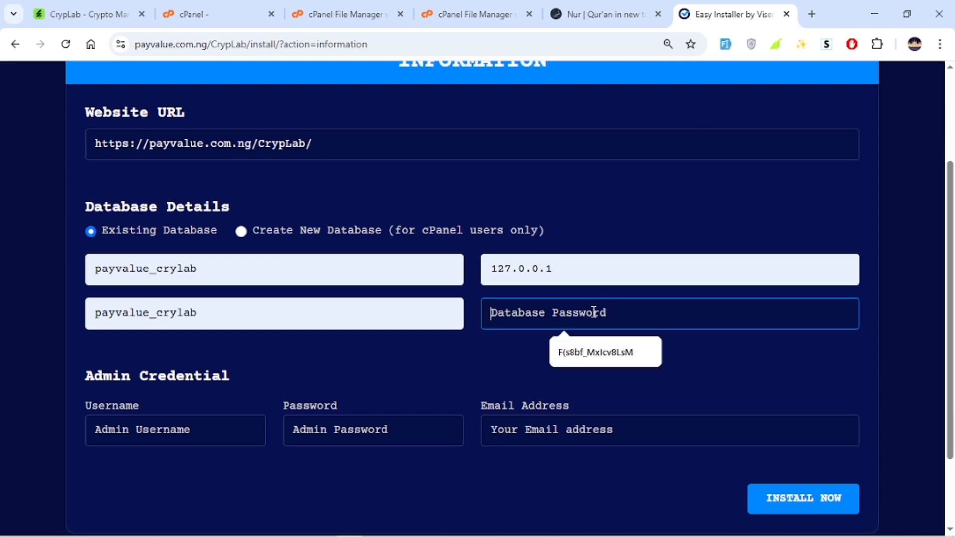
pyautogui.hotkey('ctrl', 'v')
pyautogui.click(610, 352)
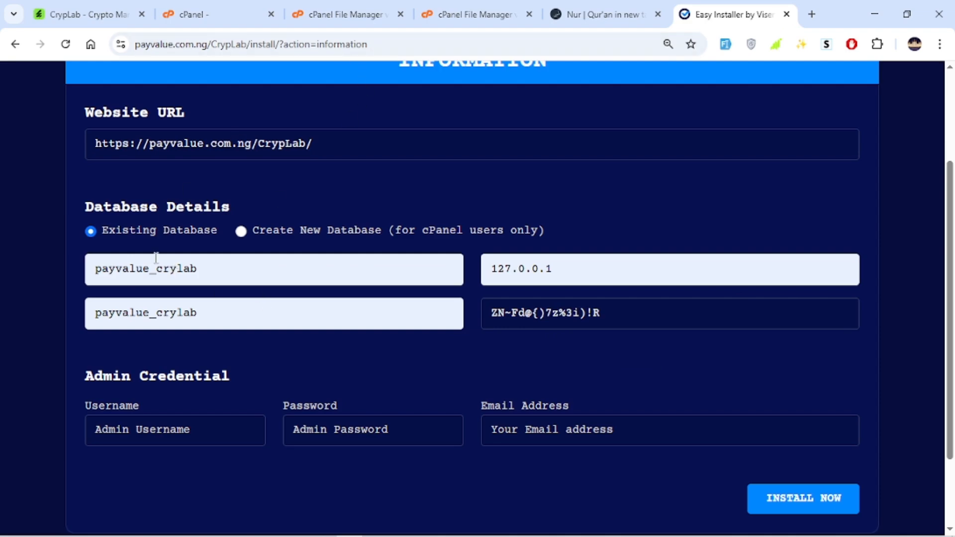
# Fill in the admin credentials with the admin username, the admin password and the admin's email address
pyautogui.click(163, 432)
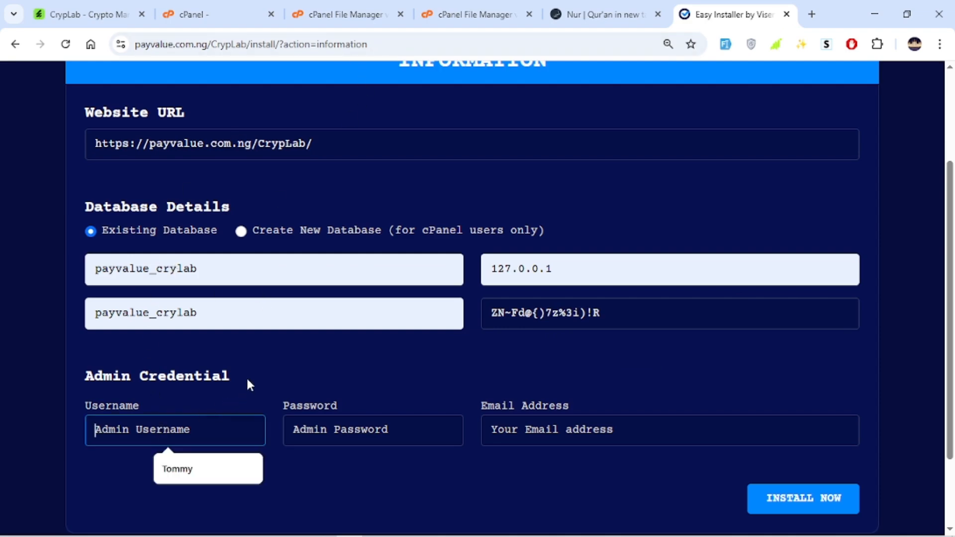
pyautogui.moveTo(246, 377); pyautogui.dragTo(104, 378)
pyautogui.click(183, 440)
pyautogui.click(206, 470)
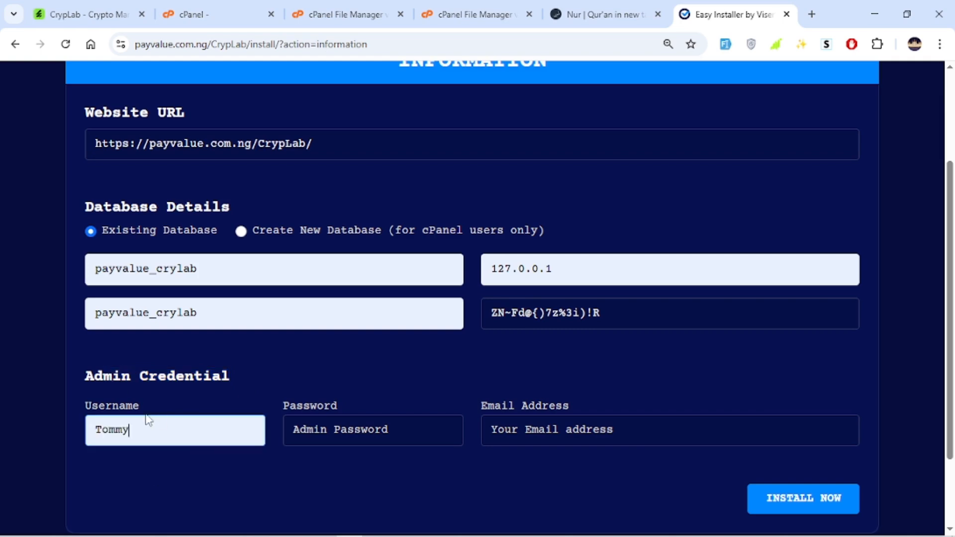
pyautogui.click(364, 427)
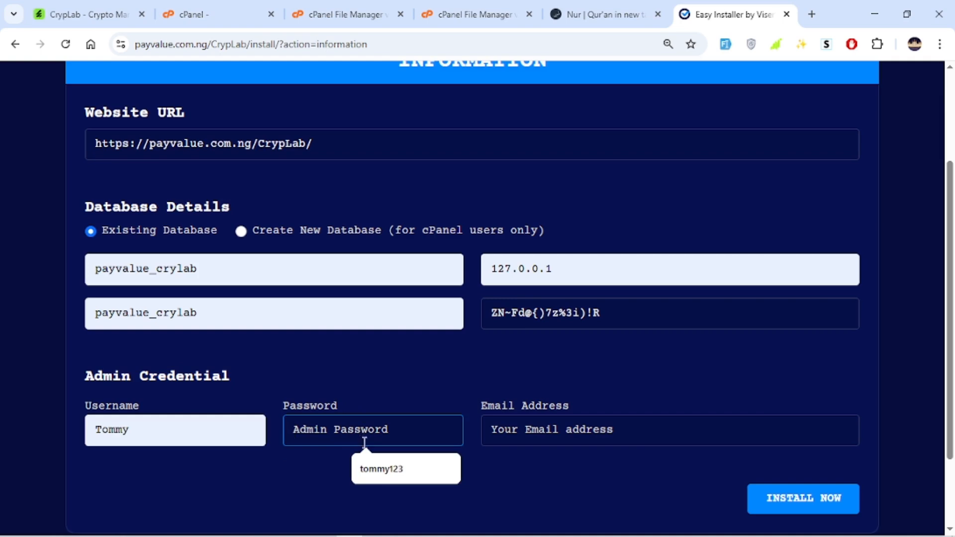
pyautogui.click(393, 476)
pyautogui.click(516, 426)
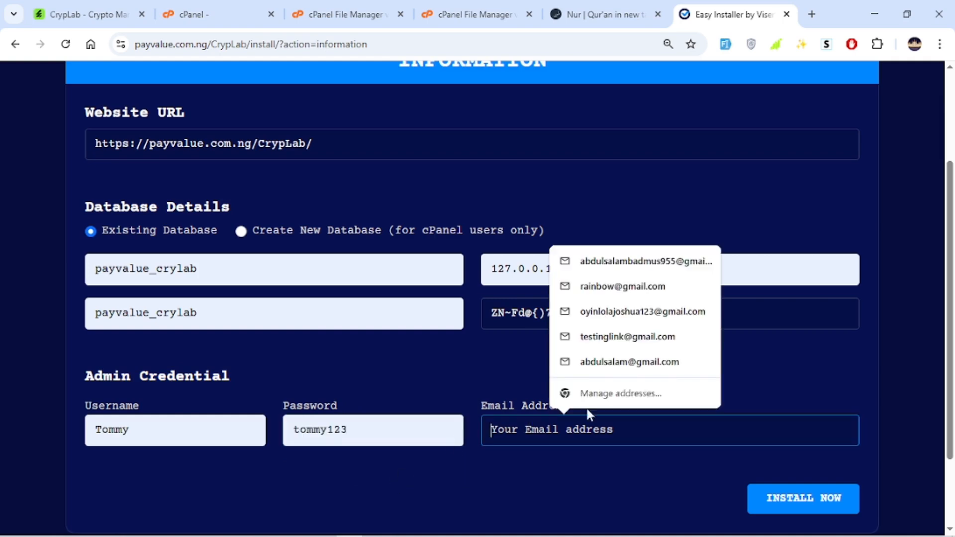
pyautogui.click(620, 268)
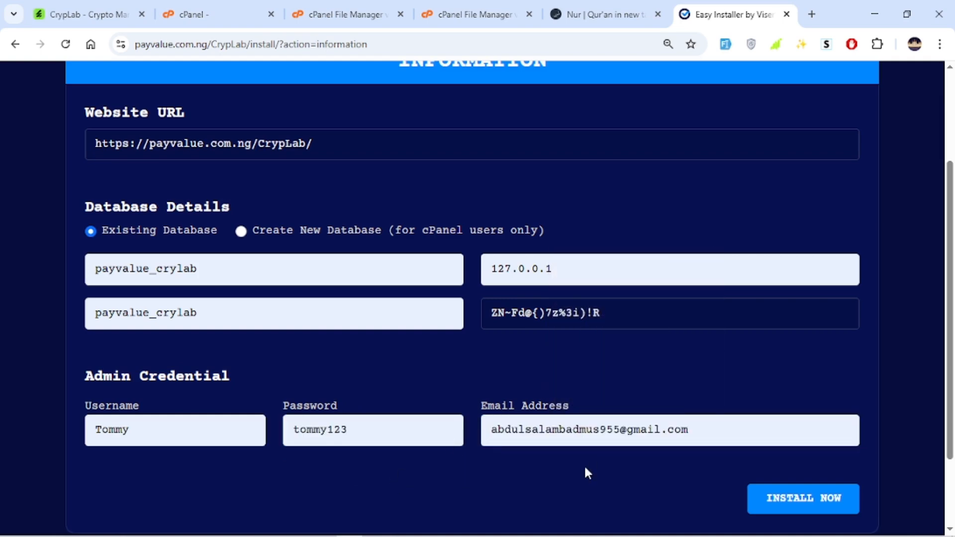
# Check the entered admin credentials, start the installation and read the result page's follow-up instructions
pyautogui.moveTo(196, 426); pyautogui.dragTo(86, 433)
pyautogui.moveTo(383, 435); pyautogui.dragTo(246, 435)
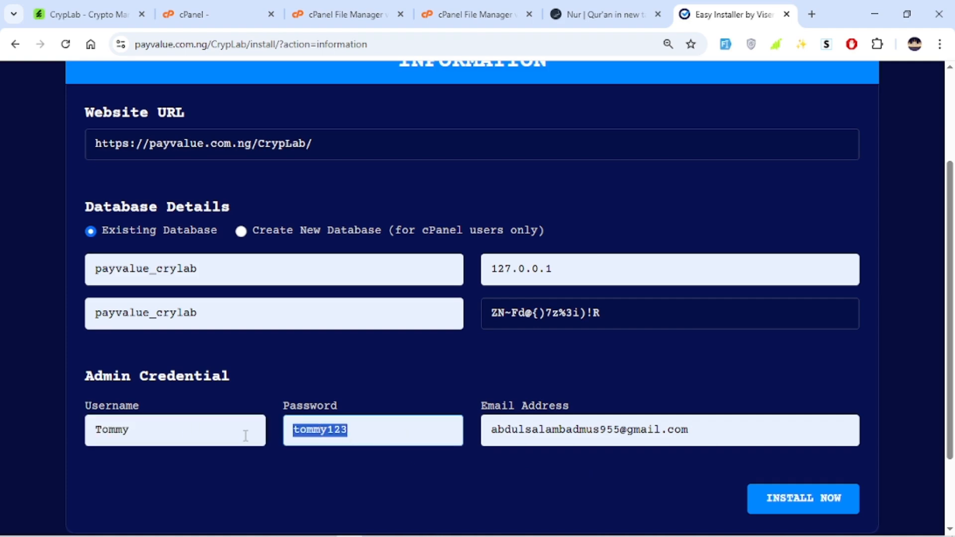
pyautogui.click(204, 476)
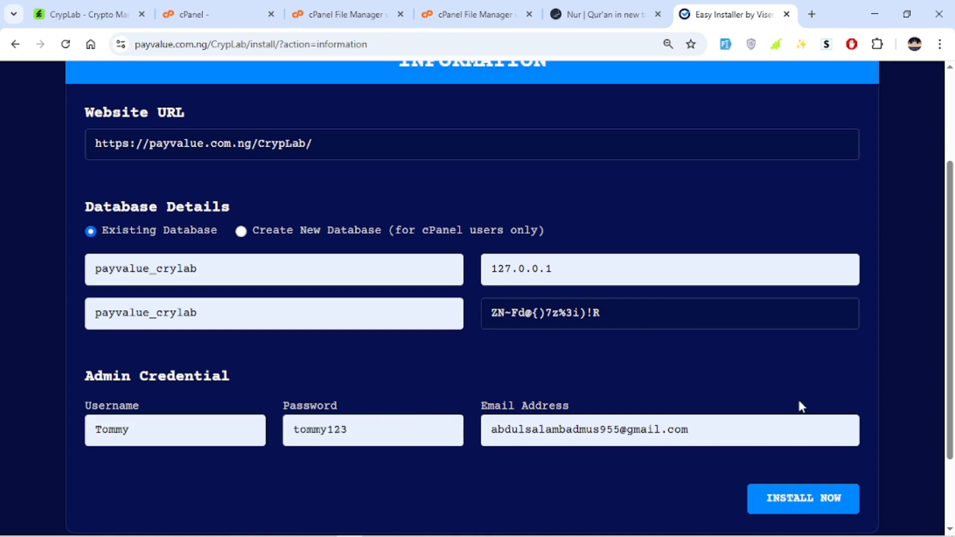
pyautogui.click(806, 499)
pyautogui.moveTo(200, 121); pyautogui.dragTo(712, 145)
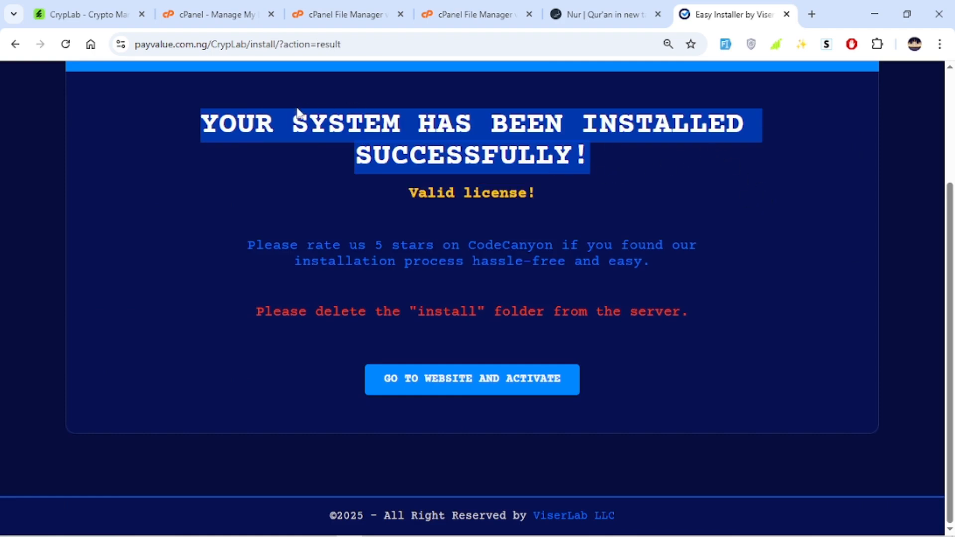
pyautogui.click(704, 164)
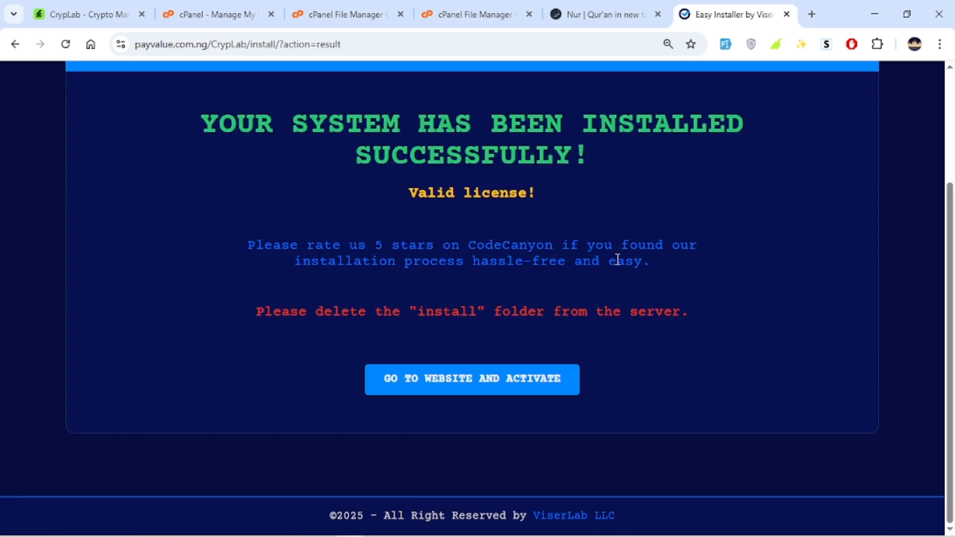
pyautogui.moveTo(282, 312); pyautogui.dragTo(523, 343)
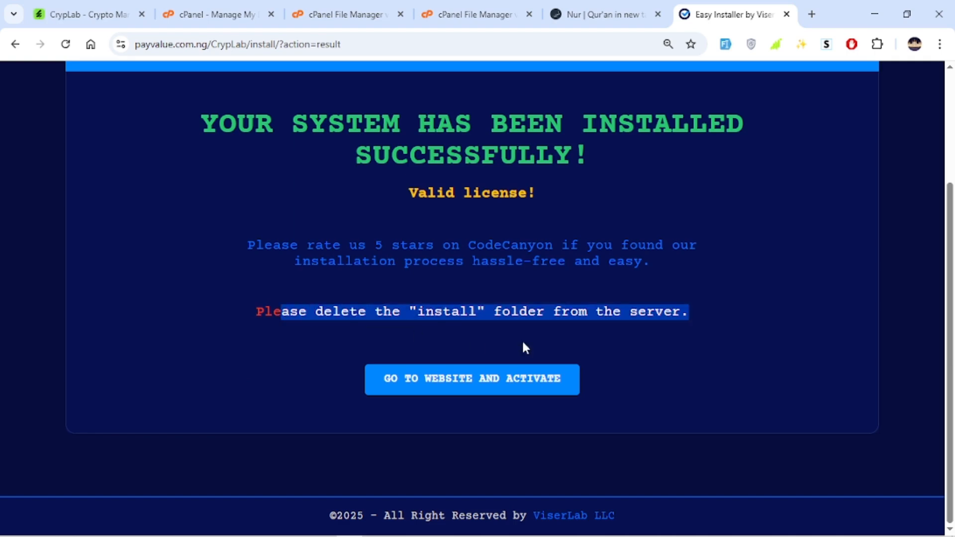
pyautogui.click(445, 309)
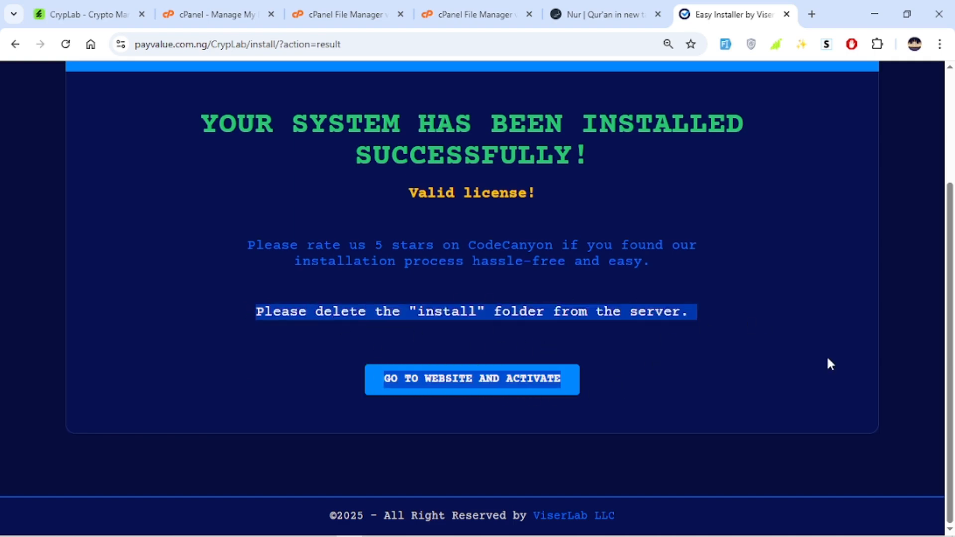
# Move the install folder in public_html/CrypLab to the trash in the cPanel File Manager
pyautogui.click(343, 14)
pyautogui.click(306, 129)
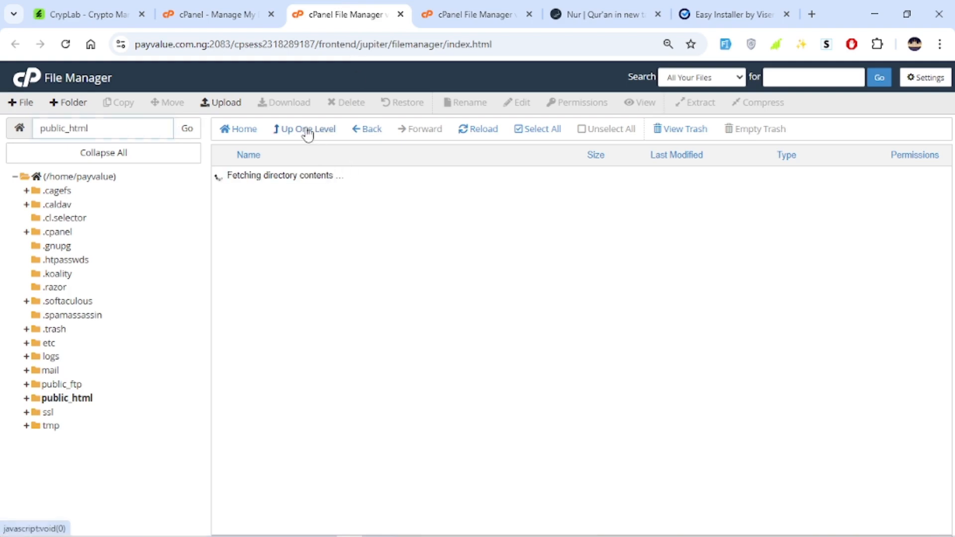
pyautogui.click(324, 214)
pyautogui.doubleClick(324, 214)
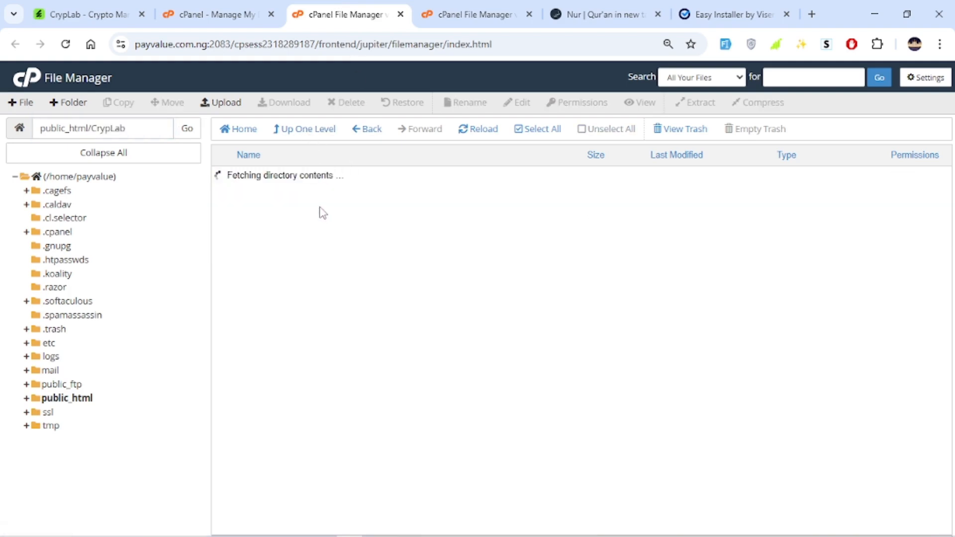
pyautogui.click(290, 235)
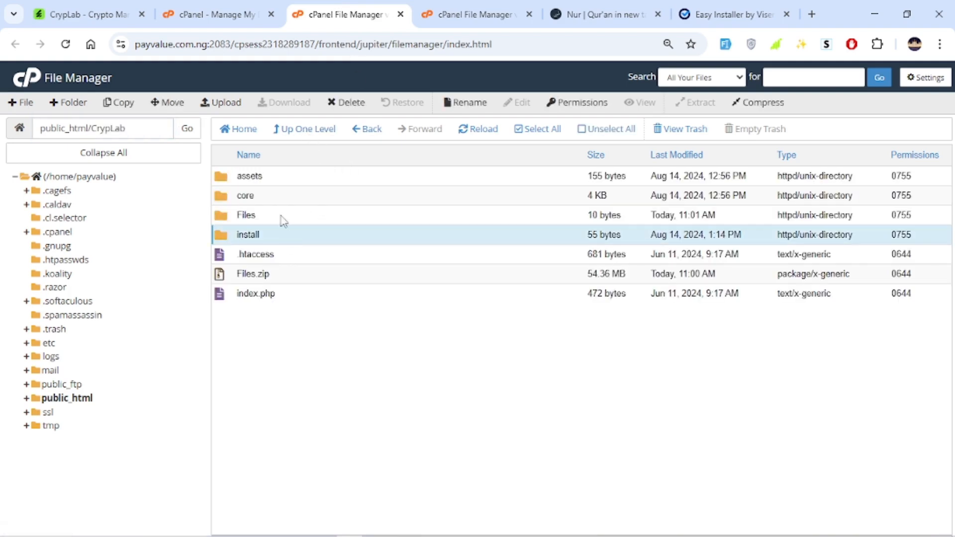
pyautogui.click(359, 103)
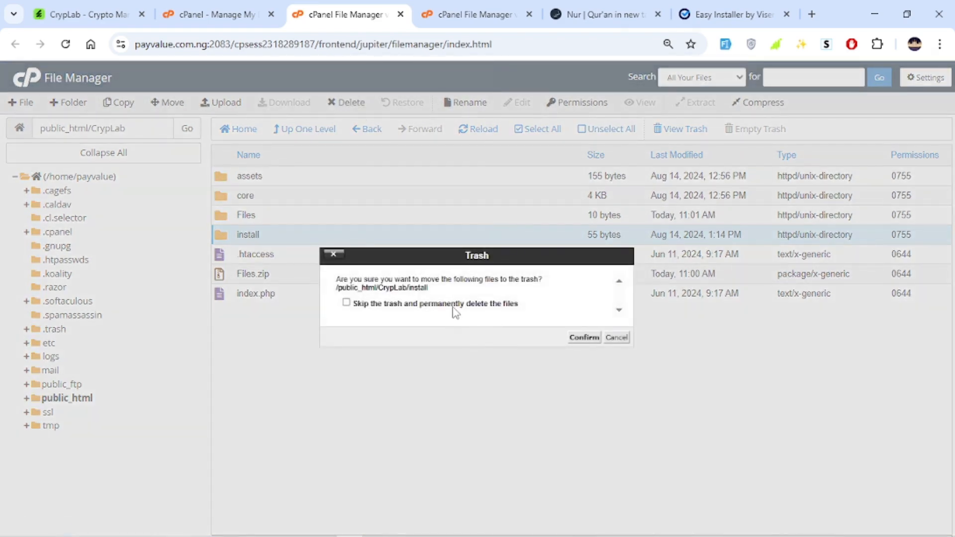
pyautogui.click(572, 338)
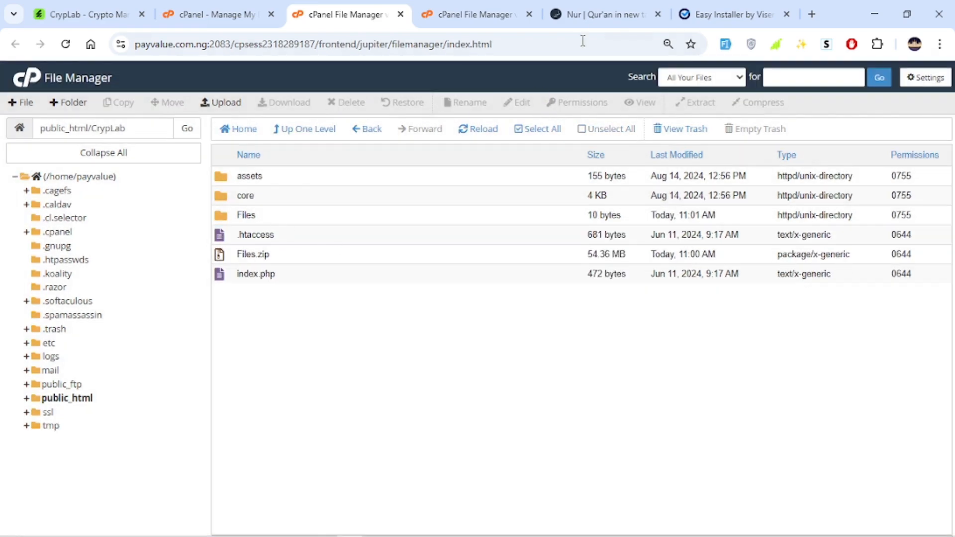
# Go to the newly installed CrypLab website and look over its home page, account options and language choices
pyautogui.click(736, 13)
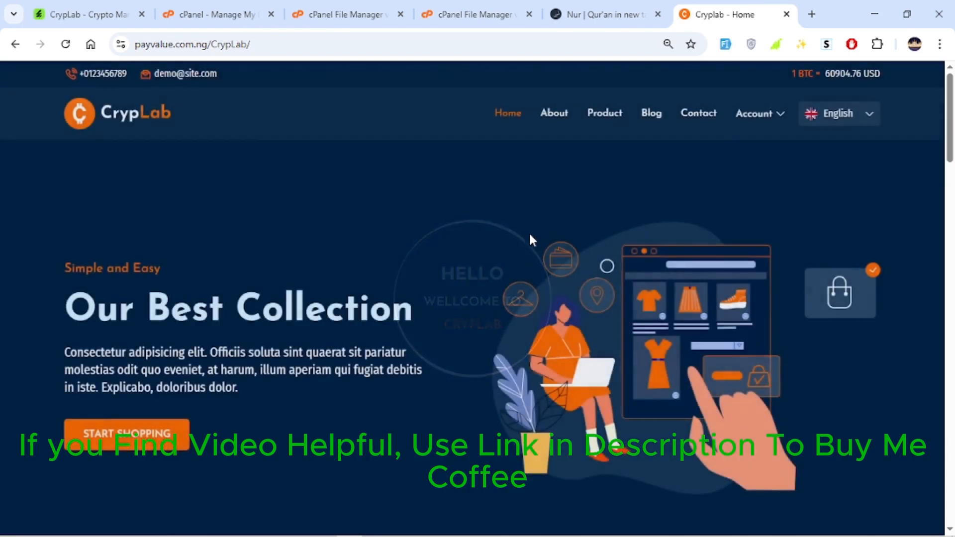
pyautogui.scroll(-10, 601, 195)
pyautogui.scroll(-15, 600, 195)
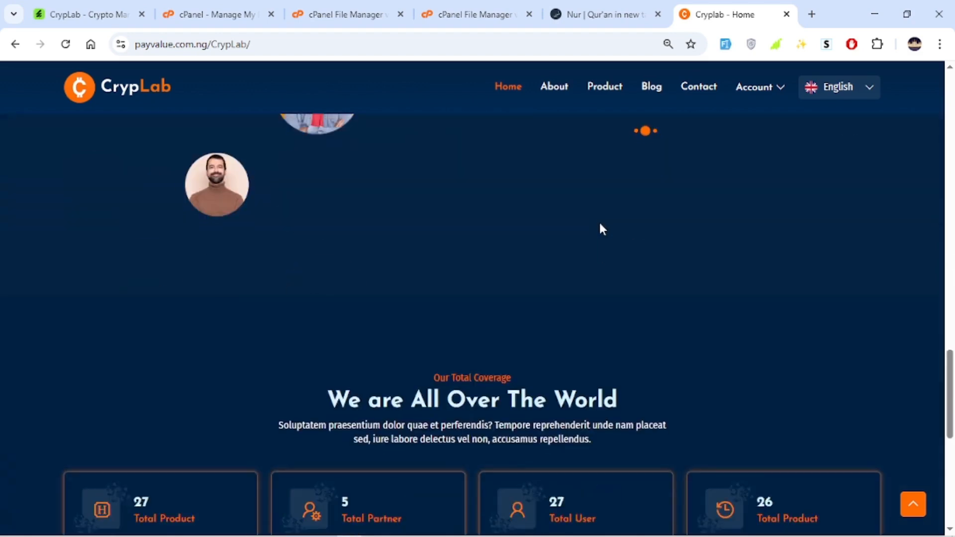
pyautogui.scroll(9, 584, 225)
pyautogui.scroll(10, 586, 152)
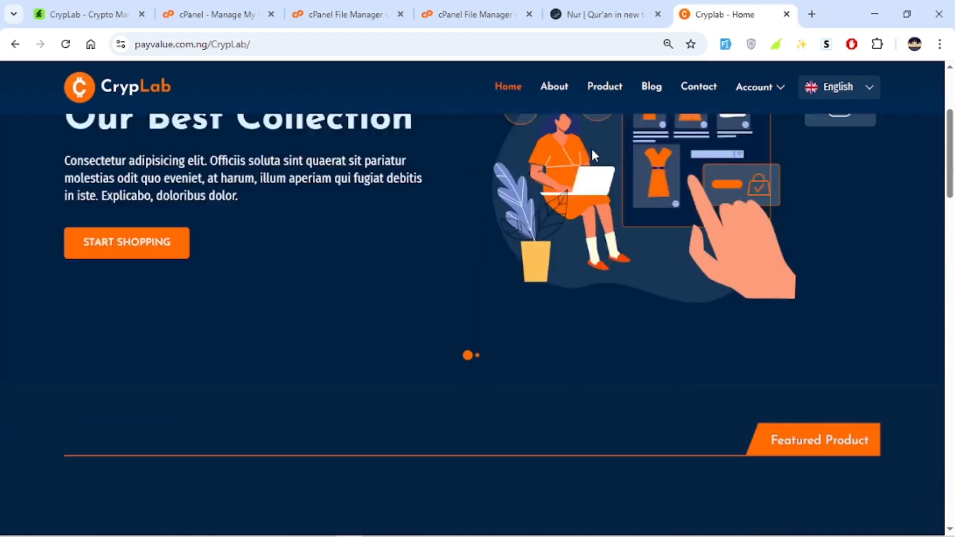
pyautogui.moveTo(769, 114)
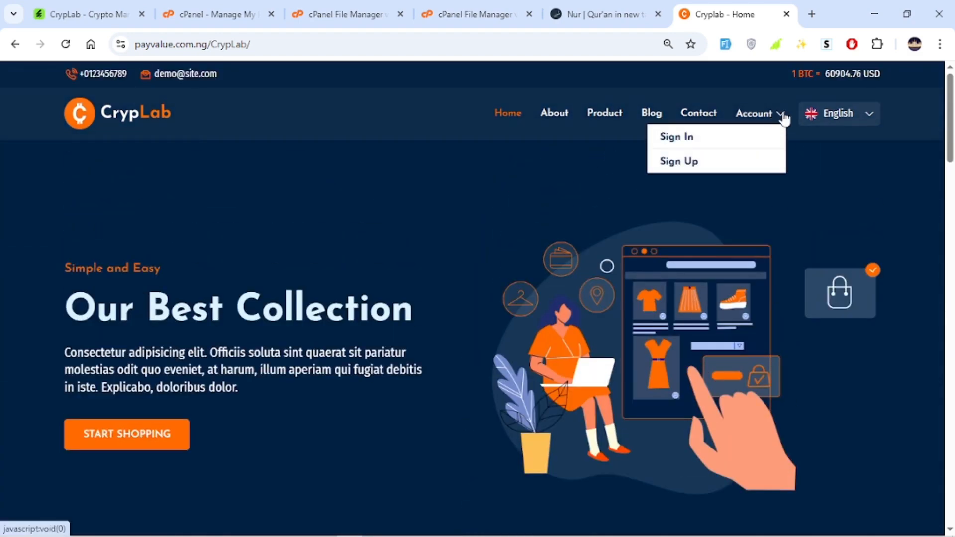
pyautogui.click(861, 116)
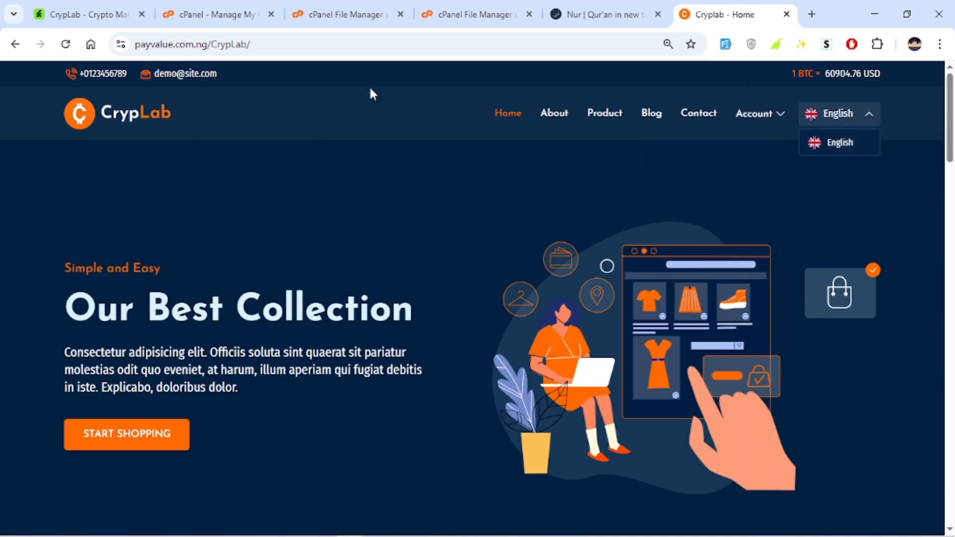
# Open the CrypLab admin login page at payvalue.com.ng/CrypLab/admin
pyautogui.click(317, 43)
pyautogui.click(337, 43)
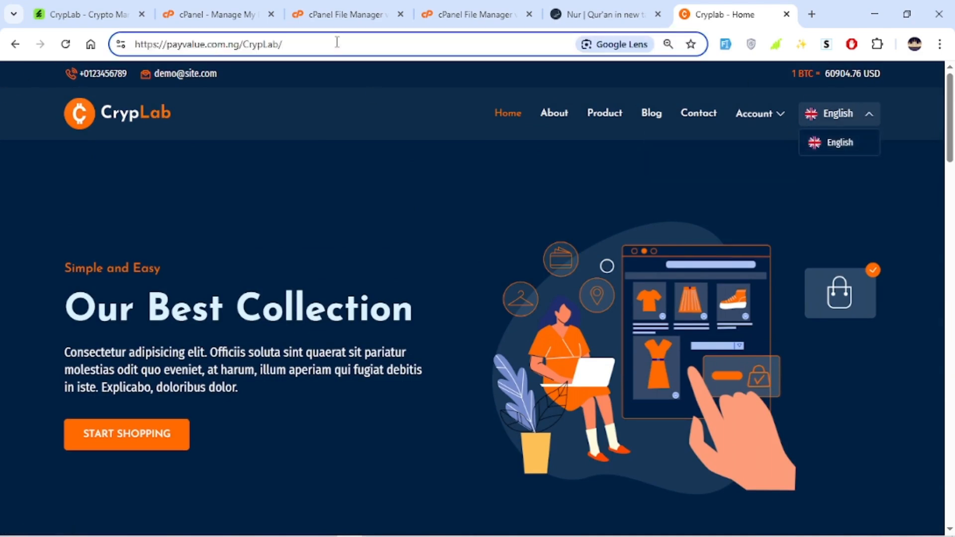
pyautogui.write('admin')
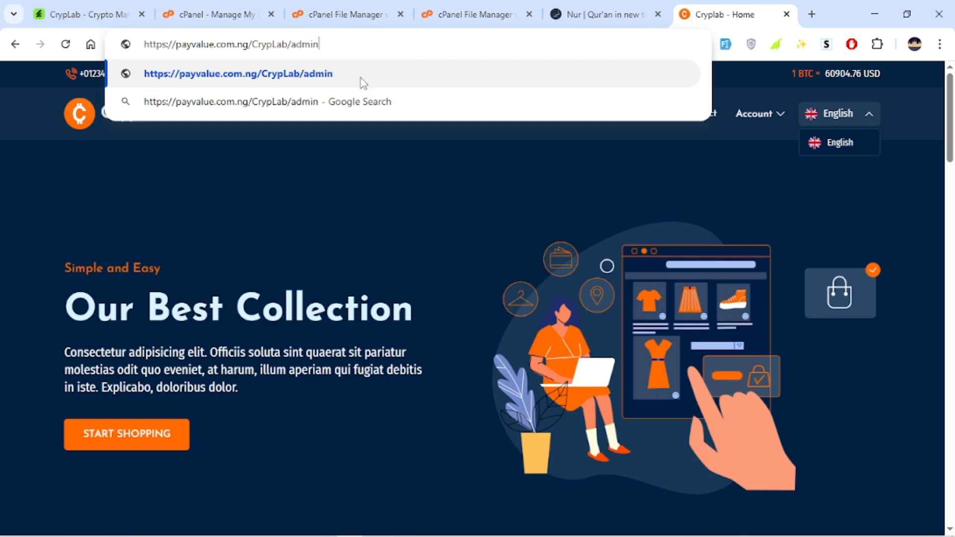
pyautogui.press('Return')
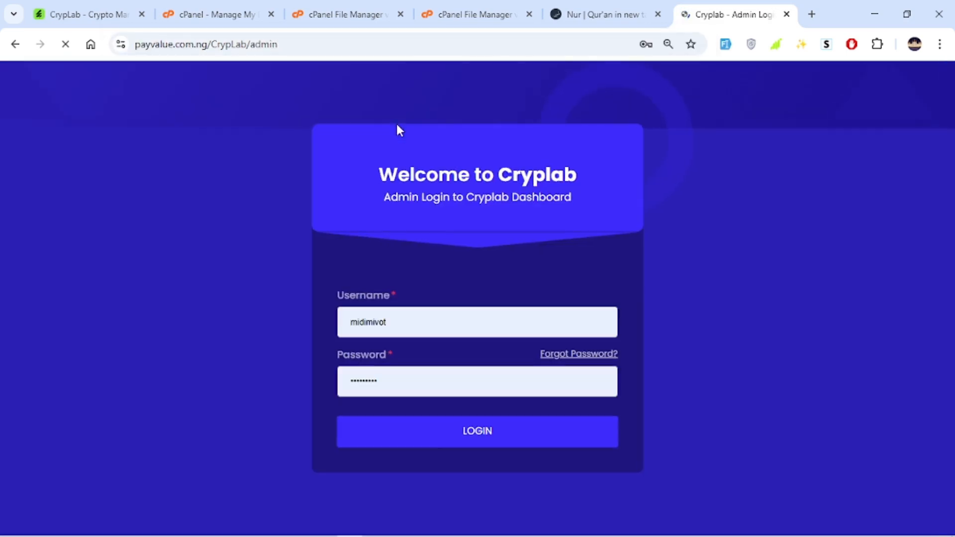
# Log in to the CrypLab admin dashboard with the admin username and password, and dismiss the browser's password warning
pyautogui.click(416, 320)
pyautogui.moveTo(417, 318); pyautogui.dragTo(303, 298)
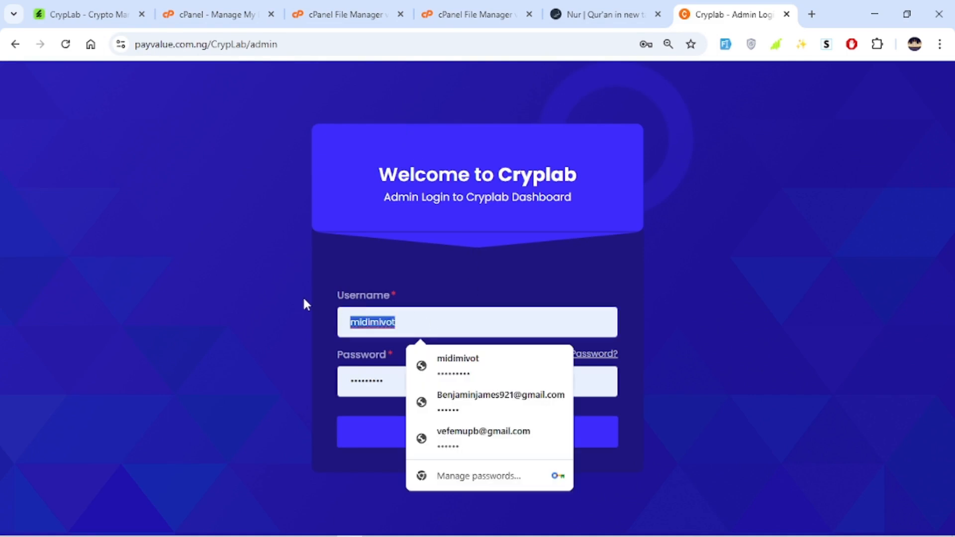
pyautogui.write('tommy')
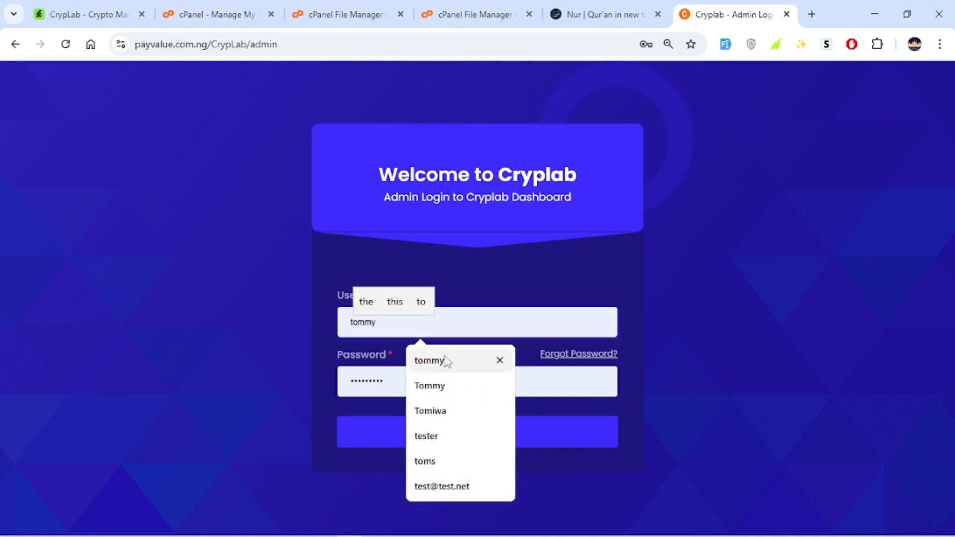
pyautogui.click(454, 382)
pyautogui.moveTo(454, 386); pyautogui.dragTo(309, 372)
pyautogui.press('BackSpace')
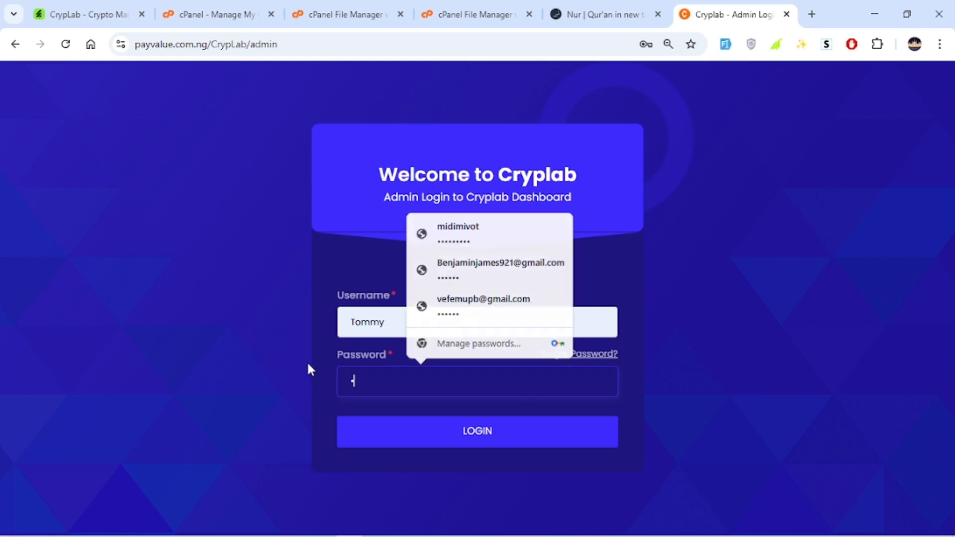
pyautogui.write('•••••••')
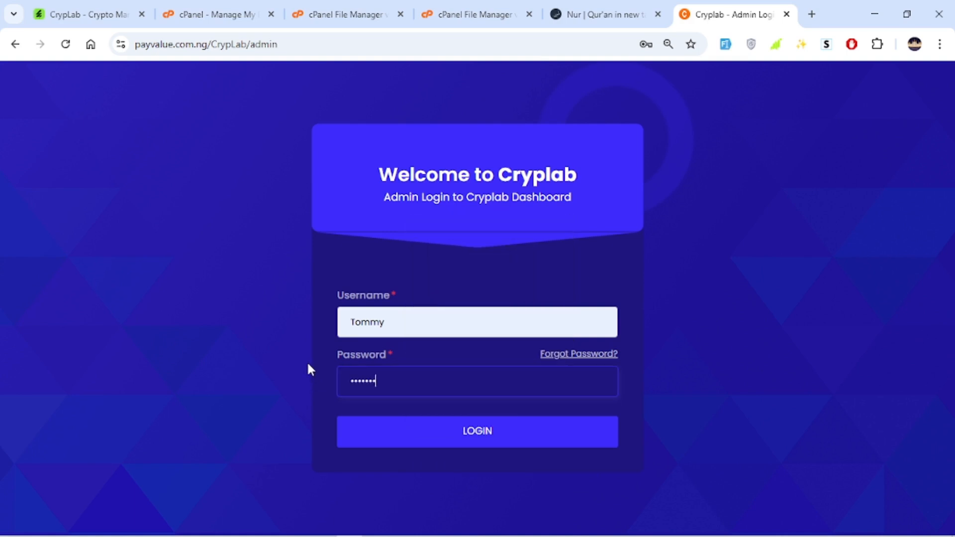
pyautogui.write('••')
pyautogui.click(452, 436)
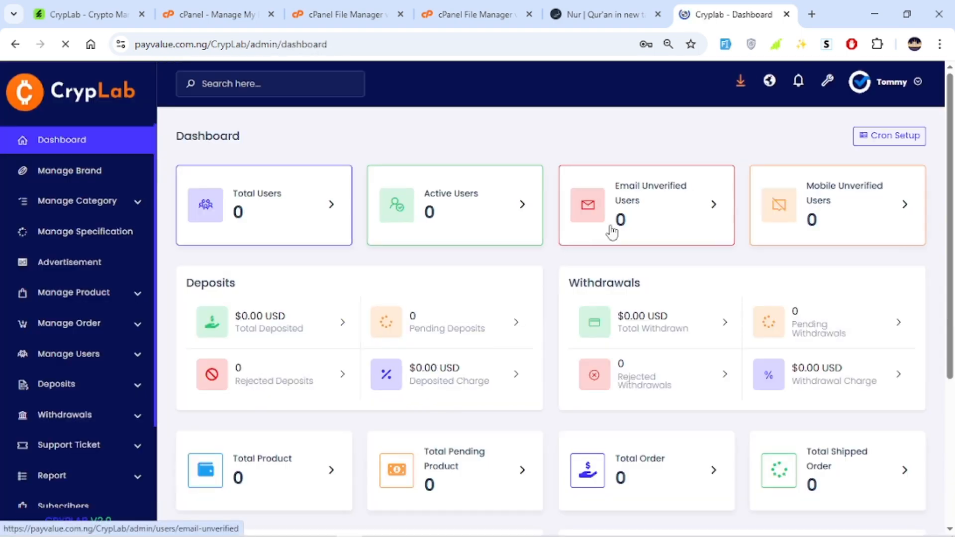
pyautogui.scroll(-8, 379, 250)
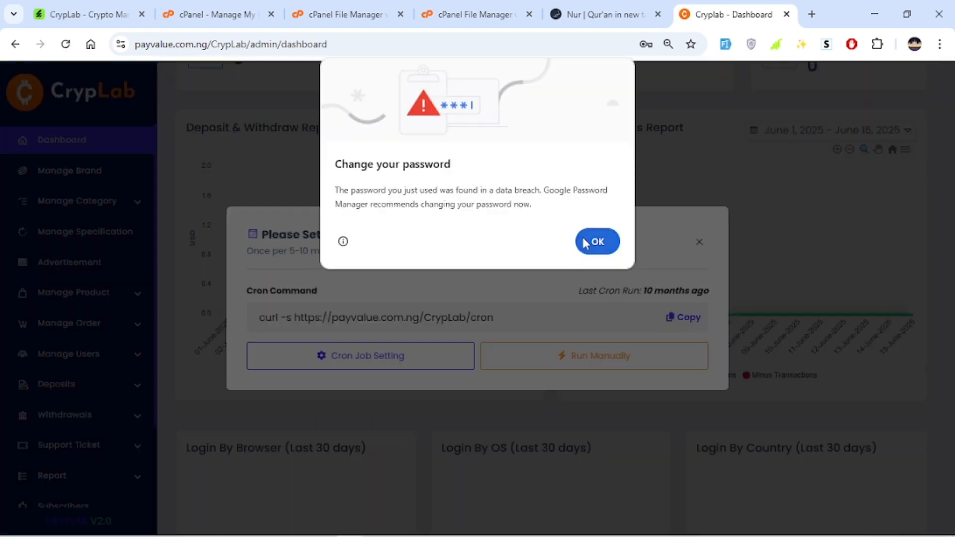
pyautogui.click(585, 242)
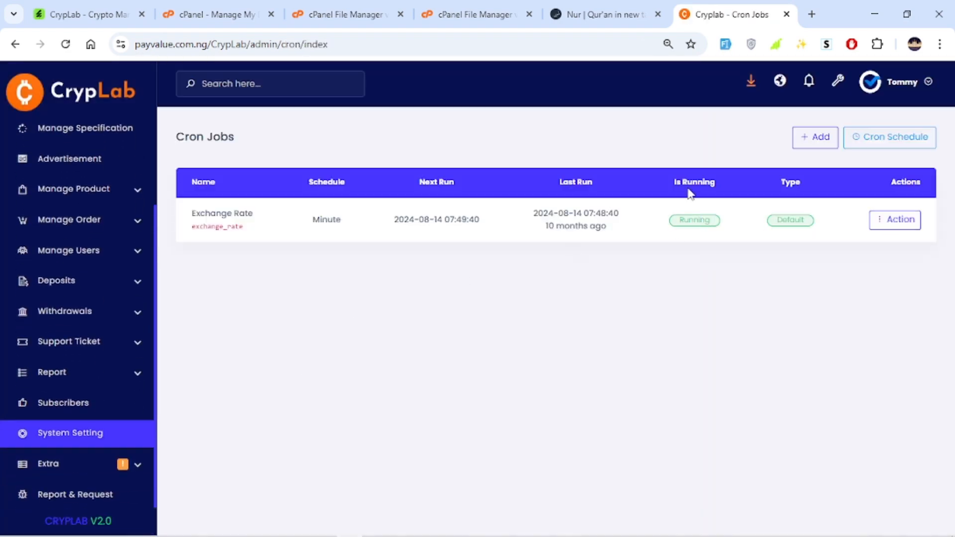
# Check the Exchange Rate cron job's running status and its available actions on the Cron Jobs page
pyautogui.moveTo(711, 227); pyautogui.dragTo(642, 219)
pyautogui.click(773, 254)
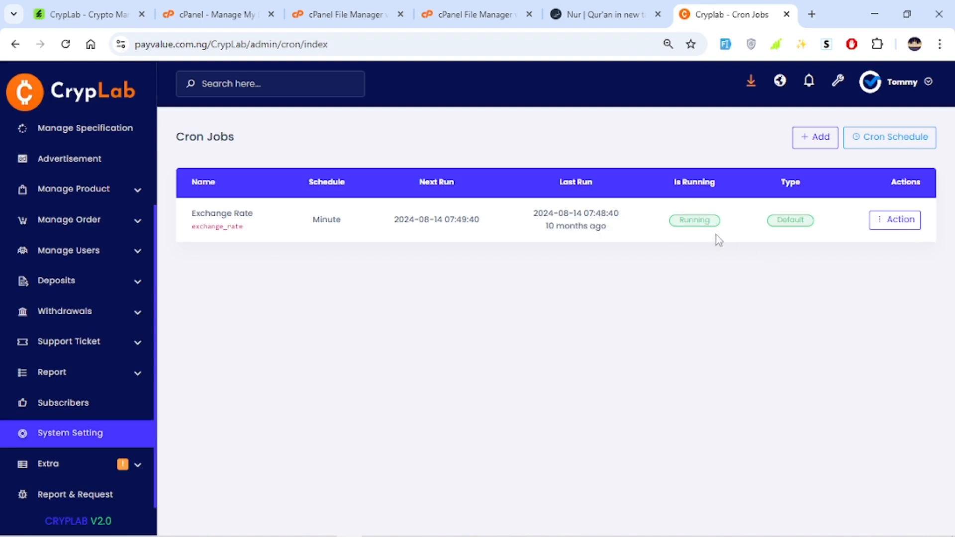
pyautogui.click(901, 224)
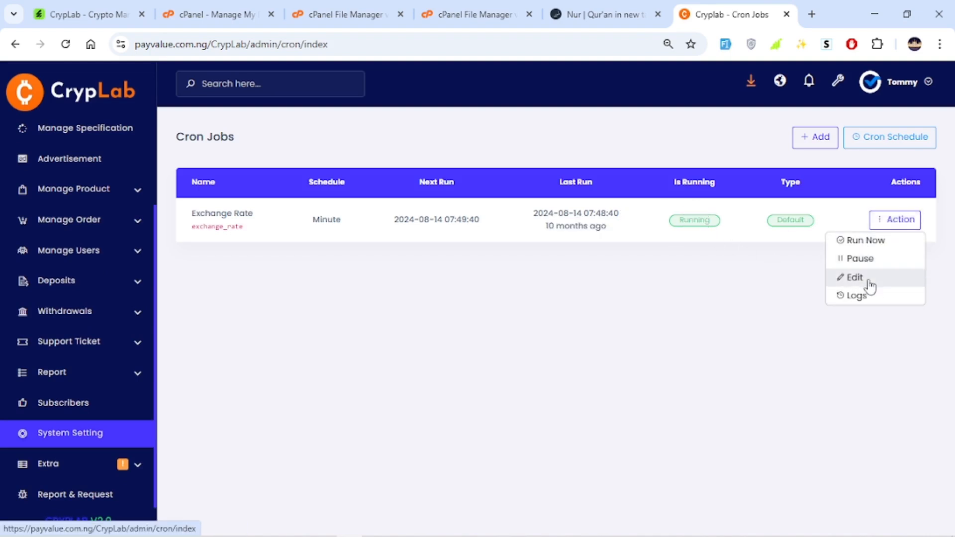
pyautogui.click(478, 277)
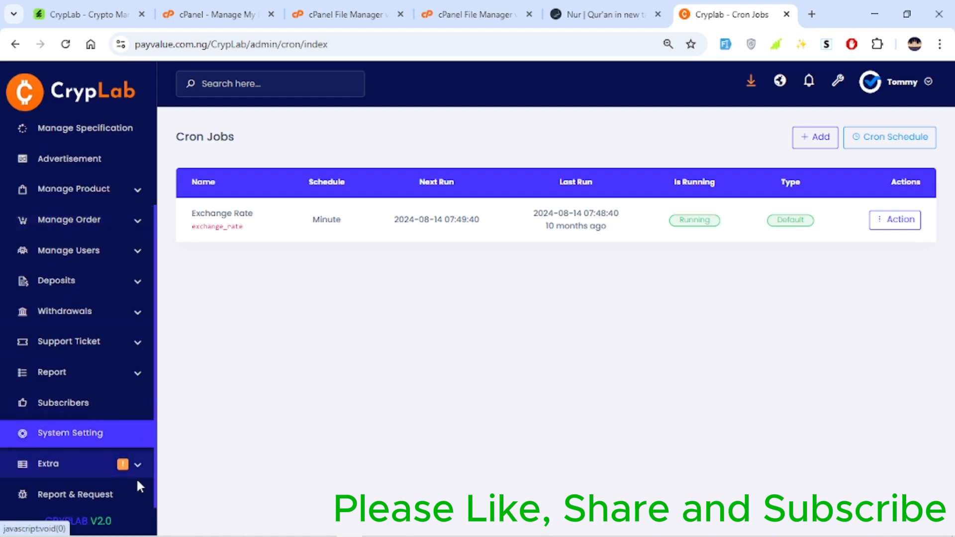
# Look through the admin's Sub Category and Category pages and the Manage Product options
pyautogui.scroll(3, 100, 184)
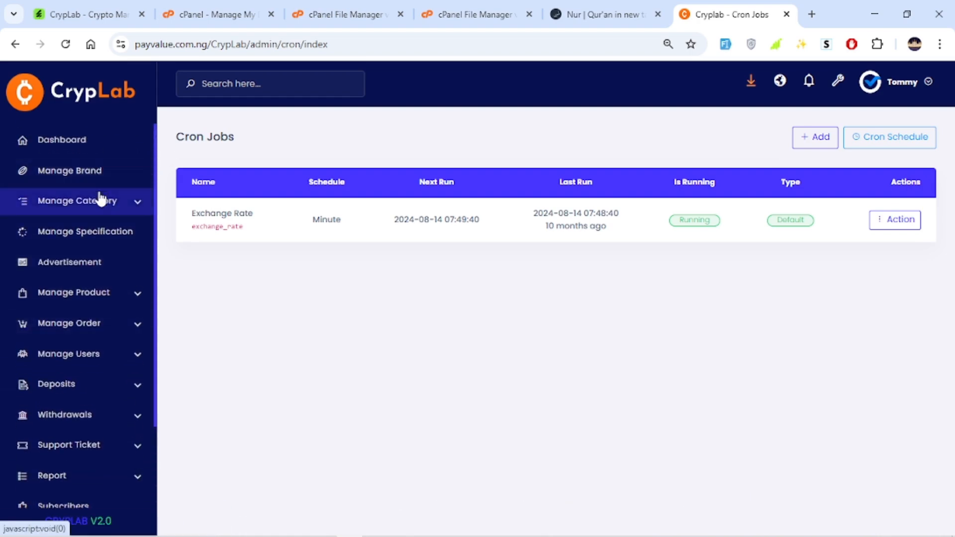
pyautogui.click(101, 198)
pyautogui.click(112, 252)
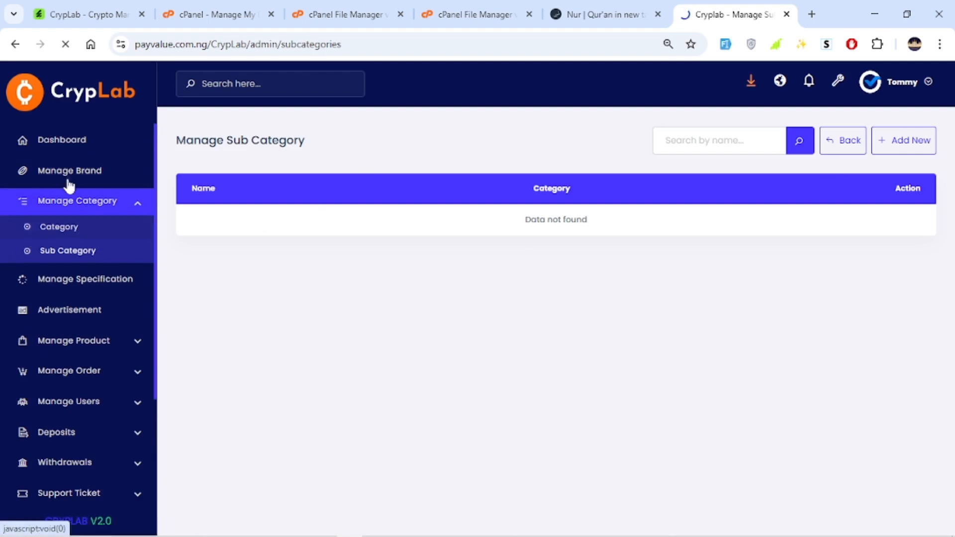
pyautogui.scroll(-3, 94, 333)
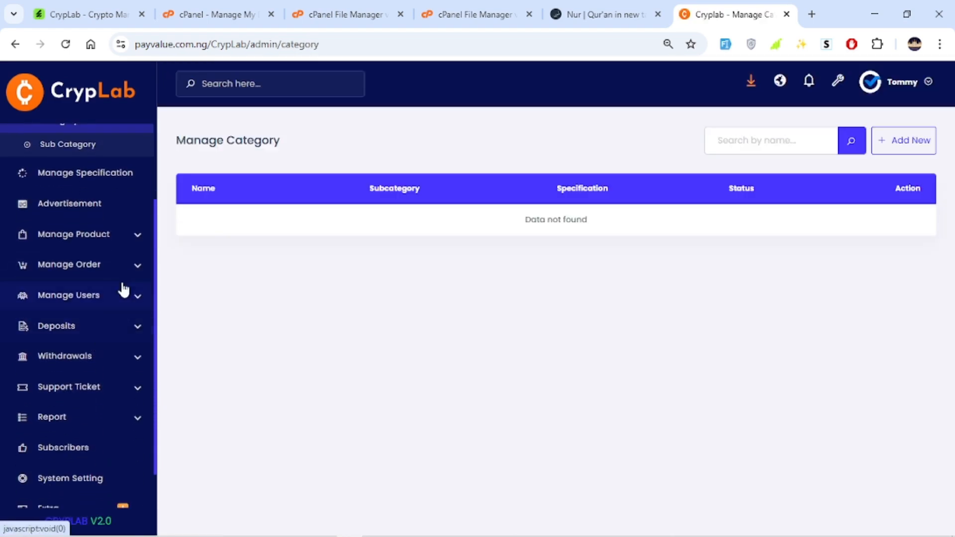
pyautogui.click(116, 242)
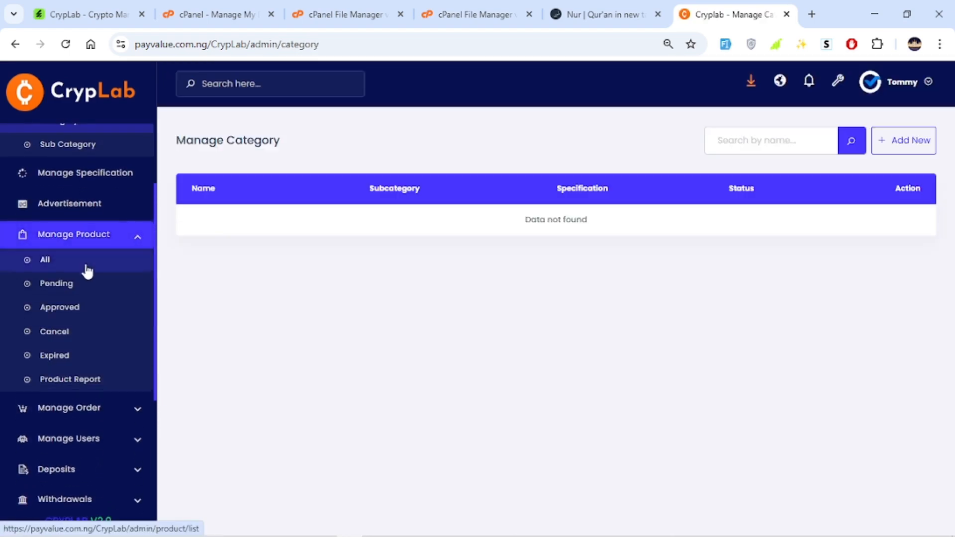
pyautogui.click(110, 238)
pyautogui.scroll(3, 150, 213)
# Log out of the admin dashboard and go to the public home page at payvalue.com.ng/CrypLab/
pyautogui.click(908, 95)
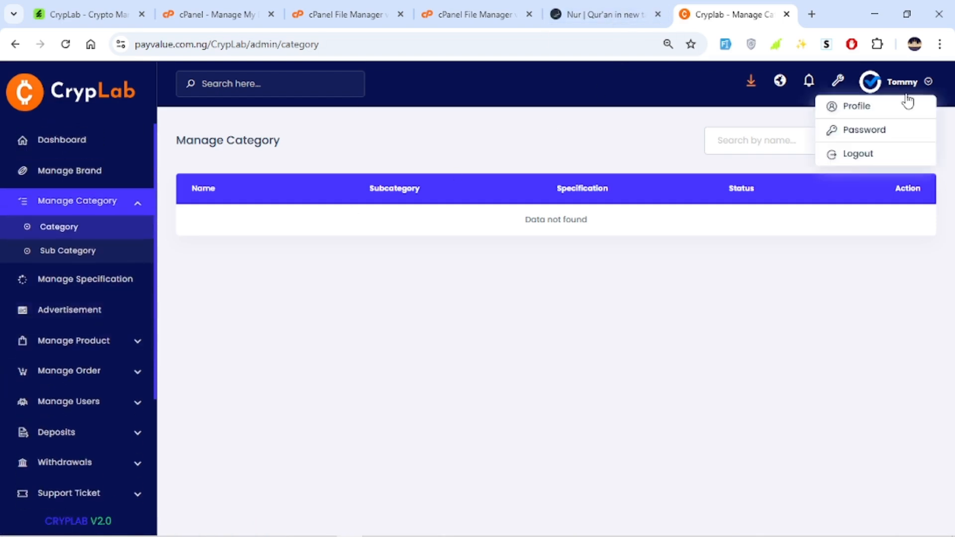
pyautogui.click(858, 164)
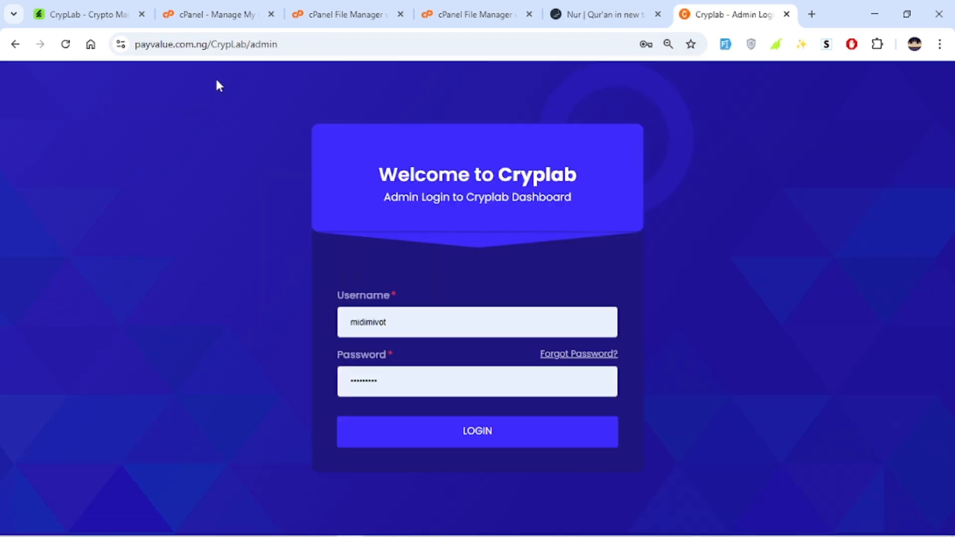
pyautogui.click(258, 44)
pyautogui.doubleClick(295, 44)
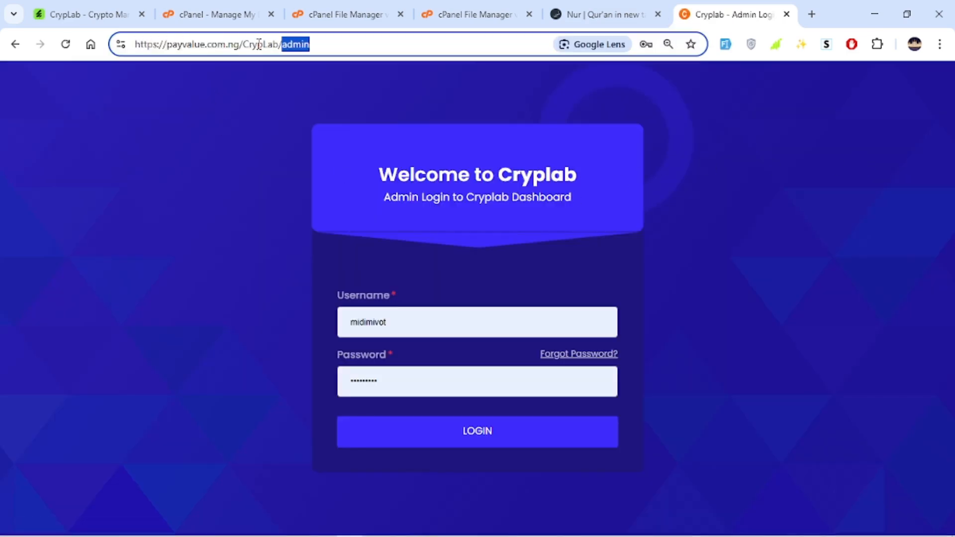
pyautogui.press('BackSpace')
pyautogui.press('Return')
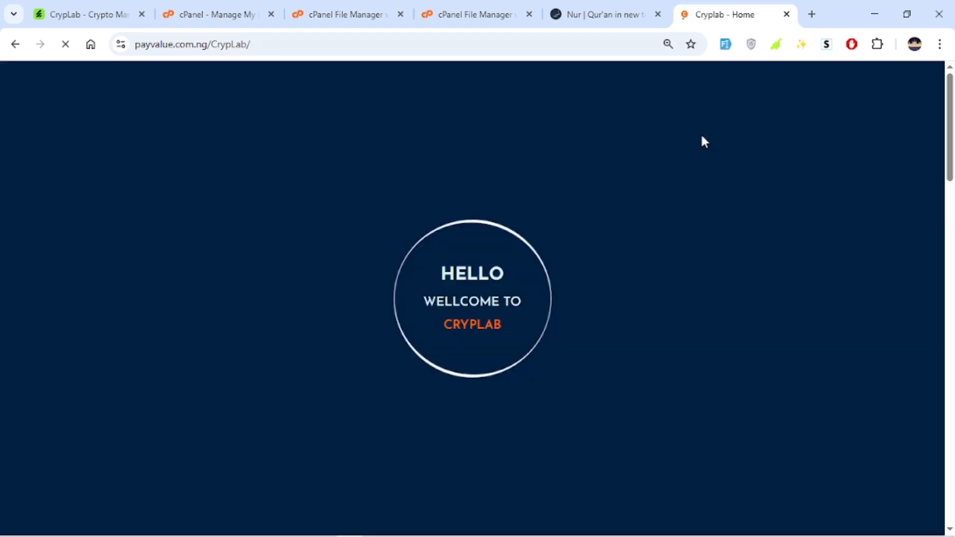
# Look over the public home page's sections, from the product listings to the testimonials, and its account options
pyautogui.scroll(-7, 706, 138)
pyautogui.scroll(-8, 514, 179)
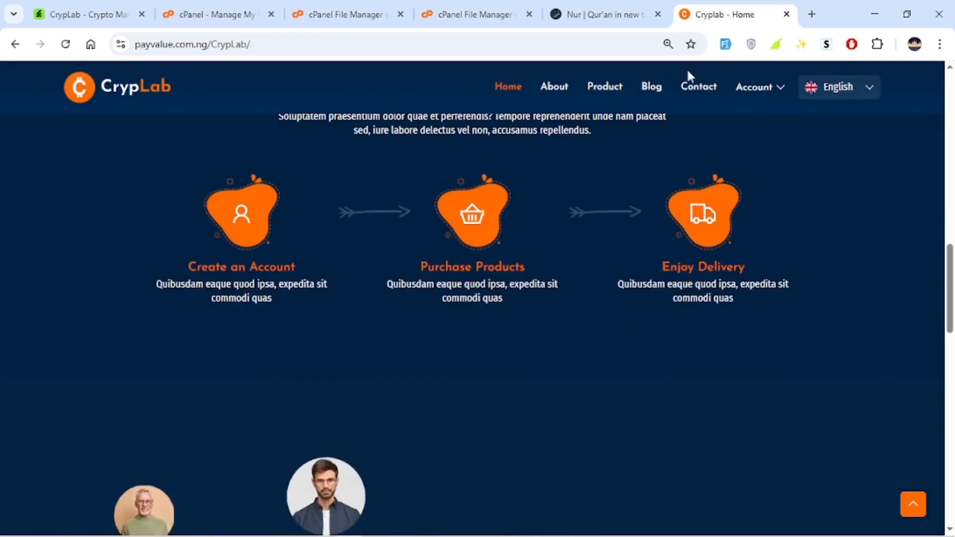
pyautogui.moveTo(753, 89)
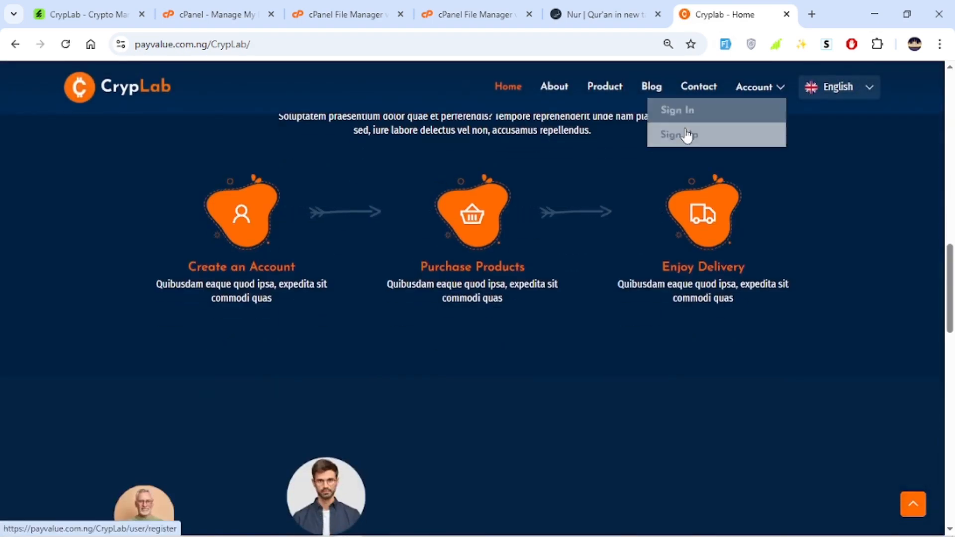
pyautogui.scroll(-10, 597, 298)
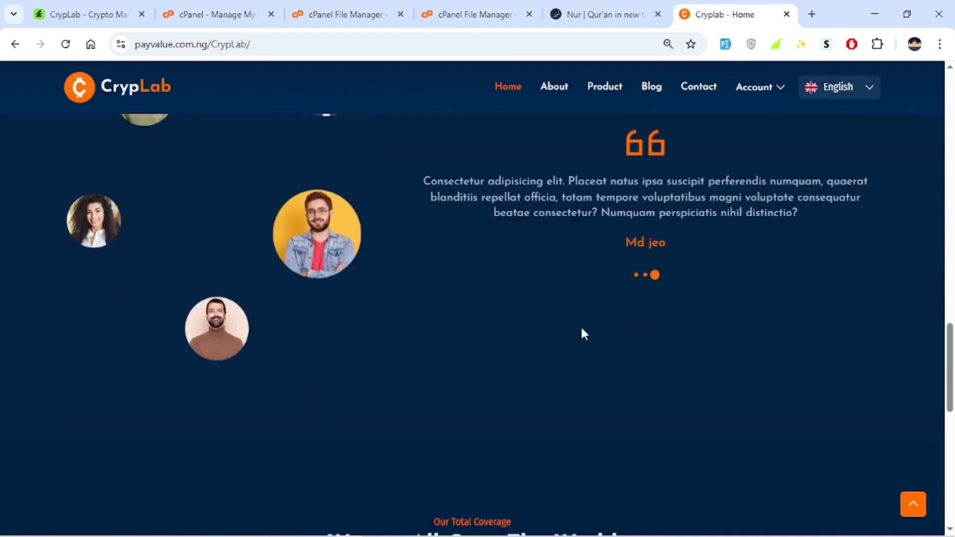
pyautogui.scroll(20, 572, 276)
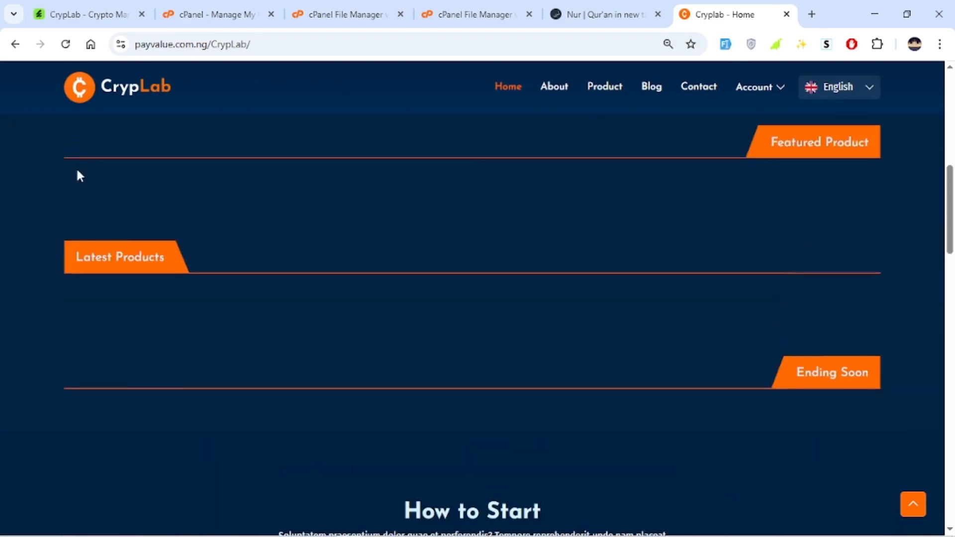